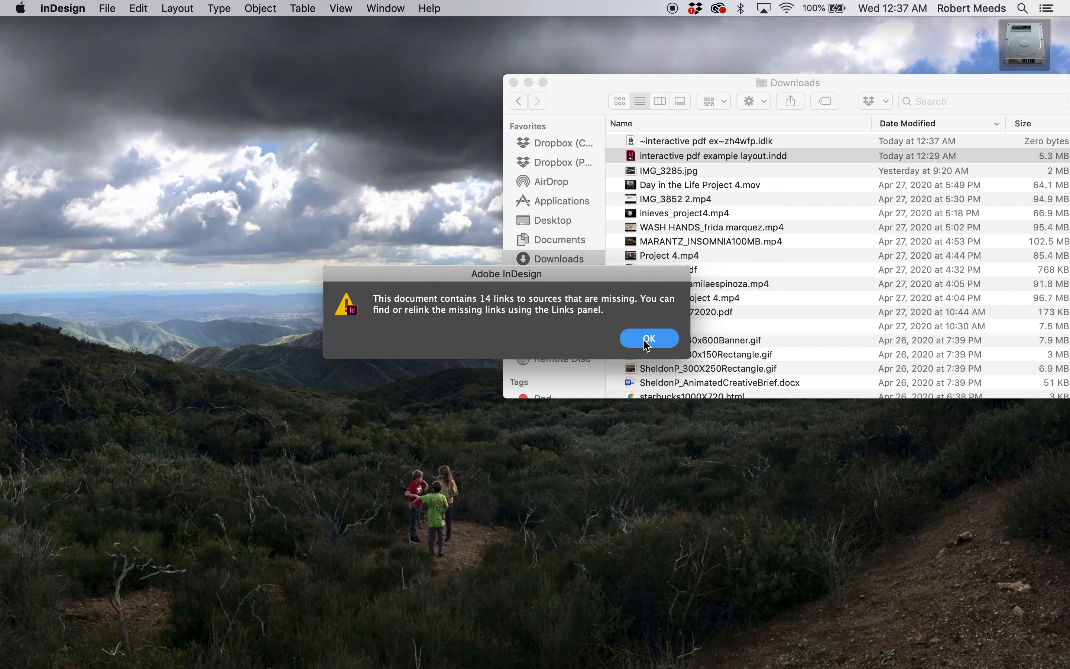
Dismiss the missing-links warning and relink all the document's missing links to the "new" folder, matching the same filename and extension
left_click(647, 340)
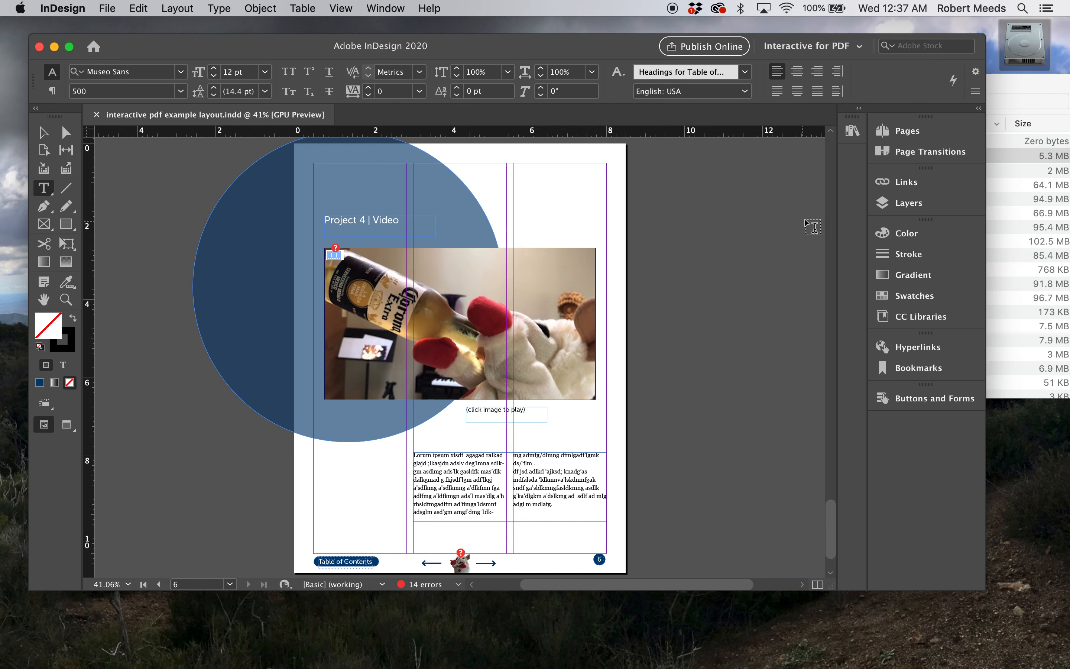
left_click(903, 182)
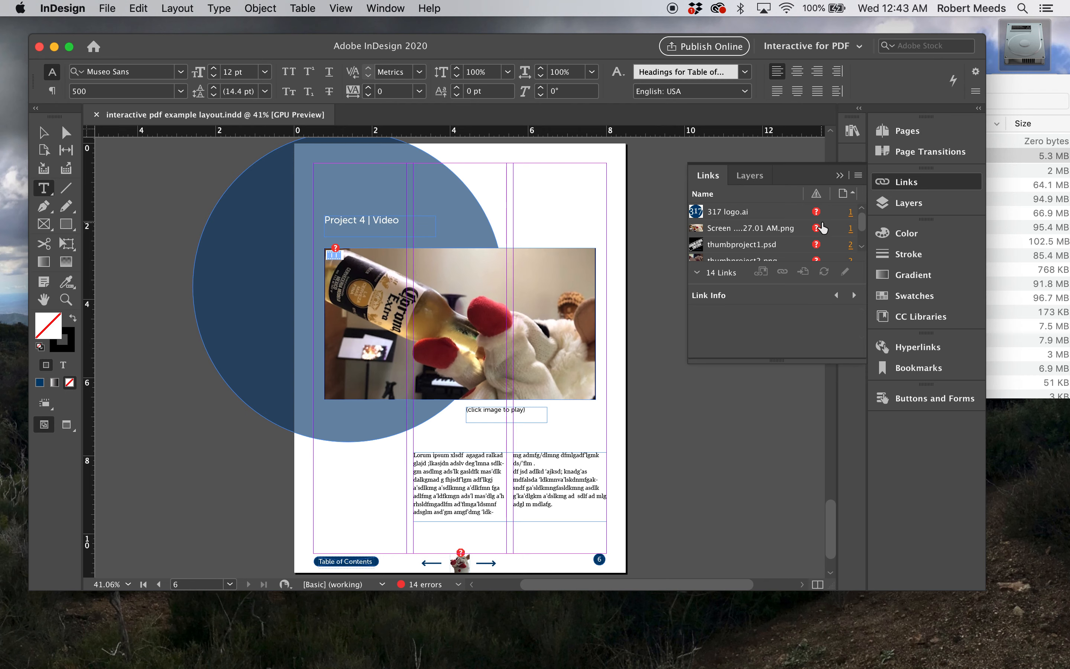
left_click(728, 212)
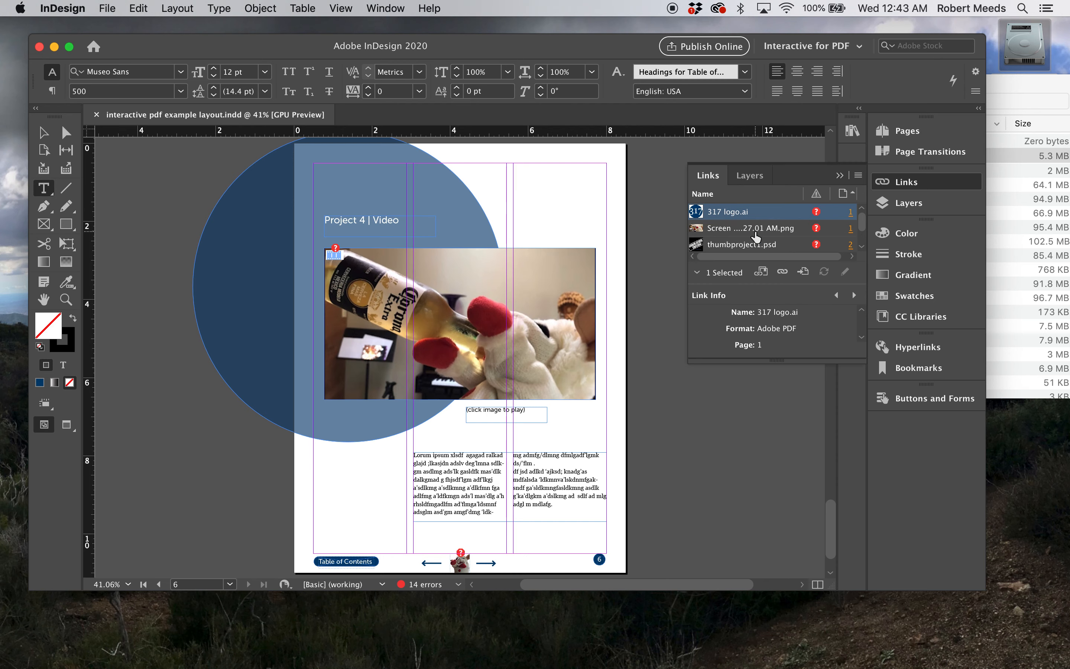
scroll(752, 235, "down", 5)
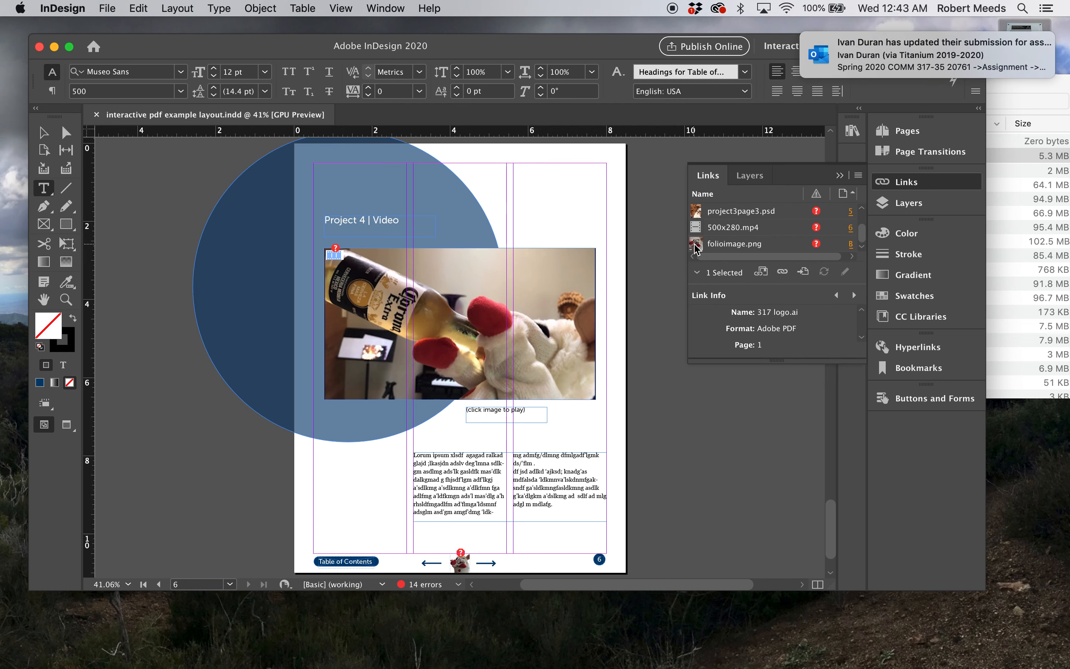
key("super+a")
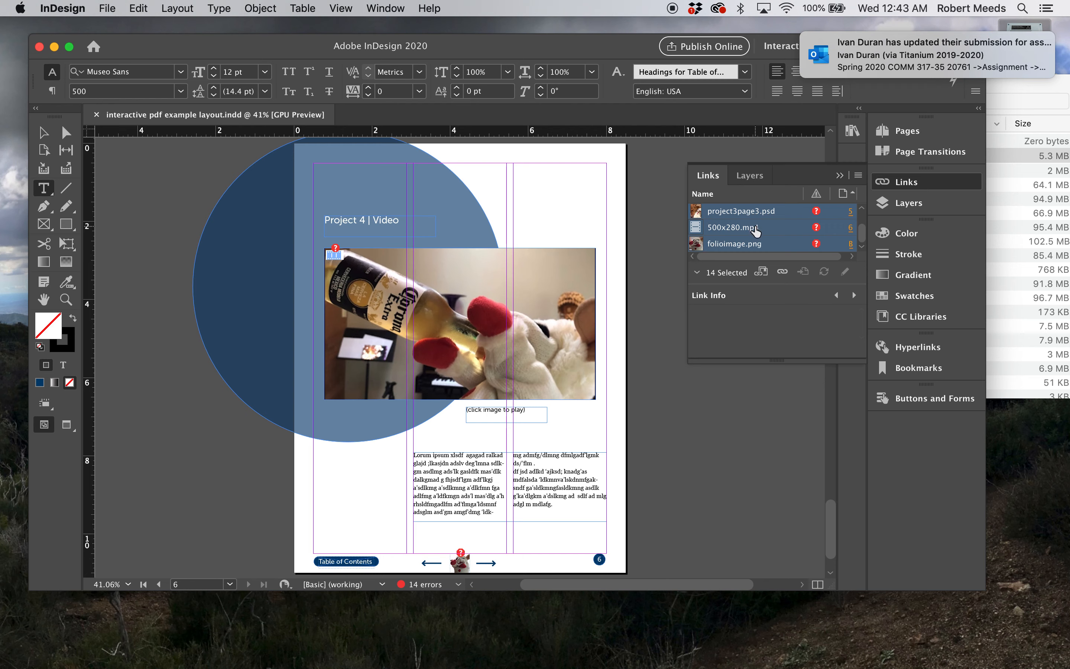
scroll(756, 230, "up", 2)
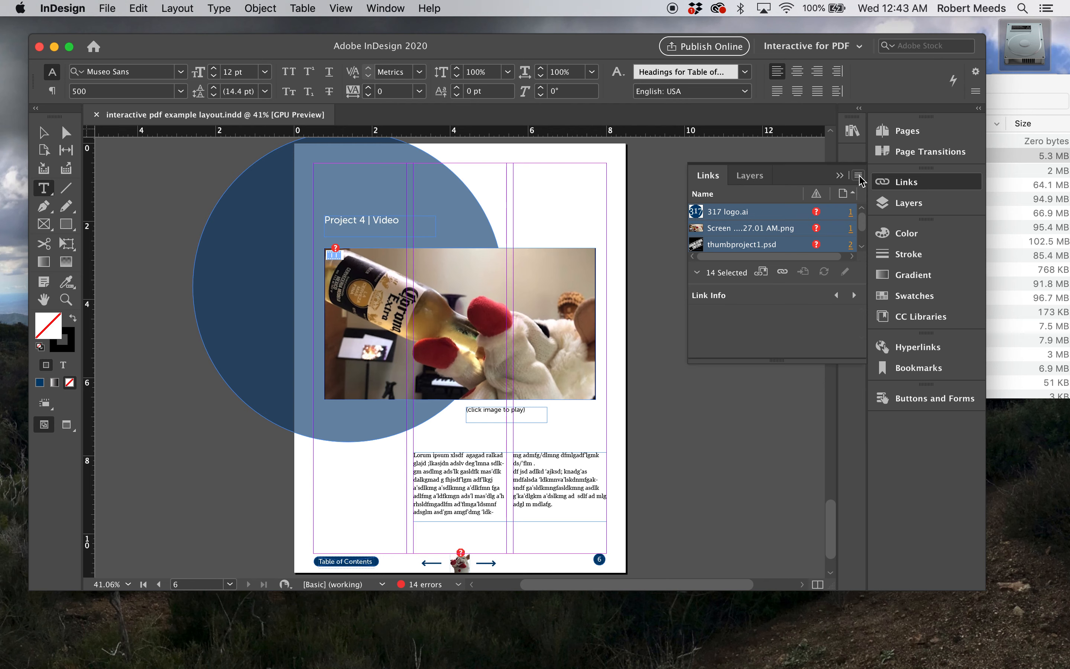
left_click(859, 176)
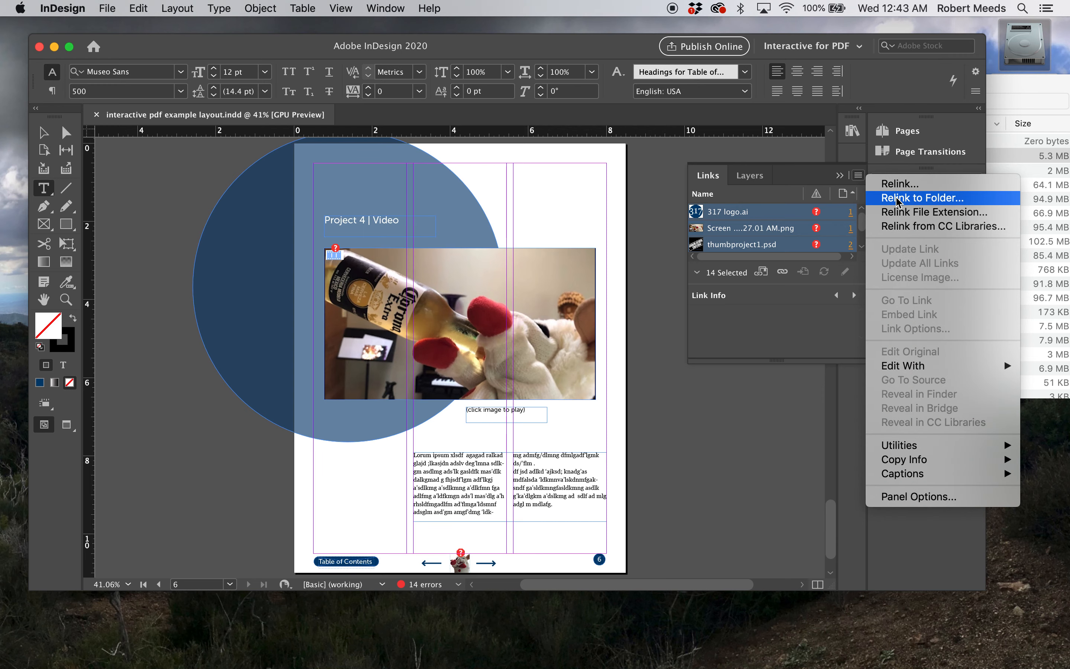
left_click(898, 198)
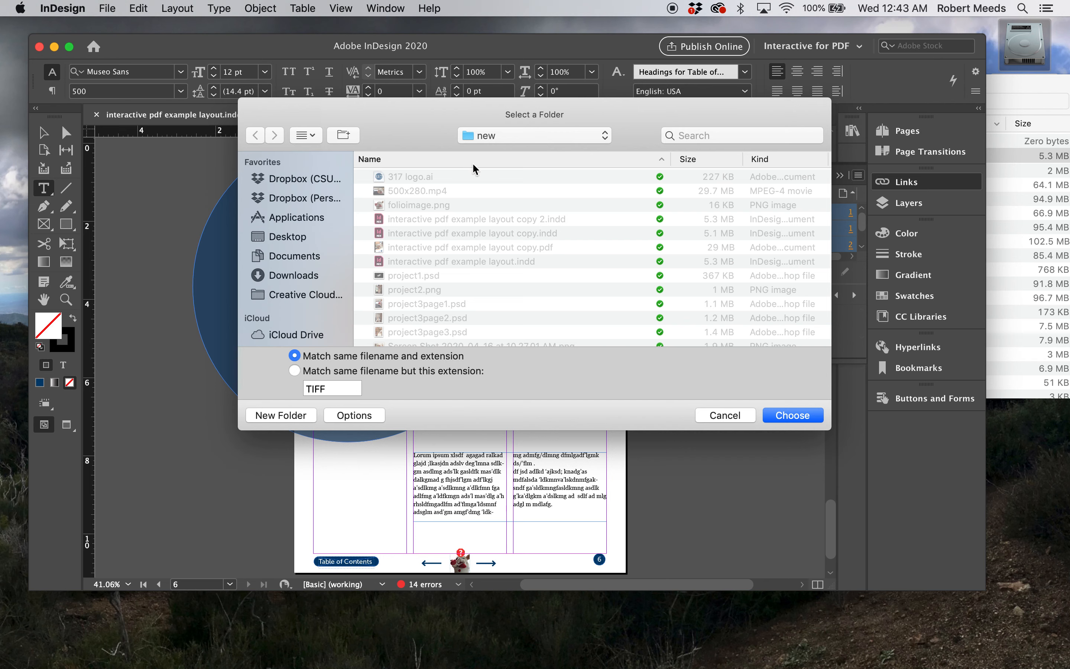
left_click(791, 415)
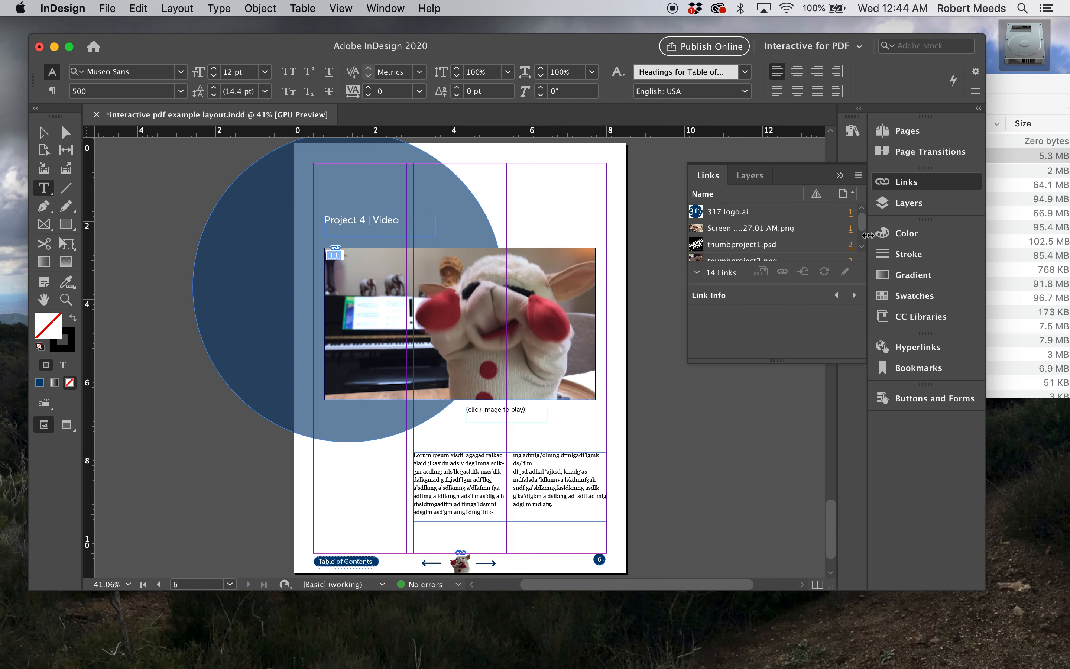
mouse_move(861, 219)
left_mouse_down()
mouse_move(863, 244)
mouse_move(860, 217)
left_mouse_up()
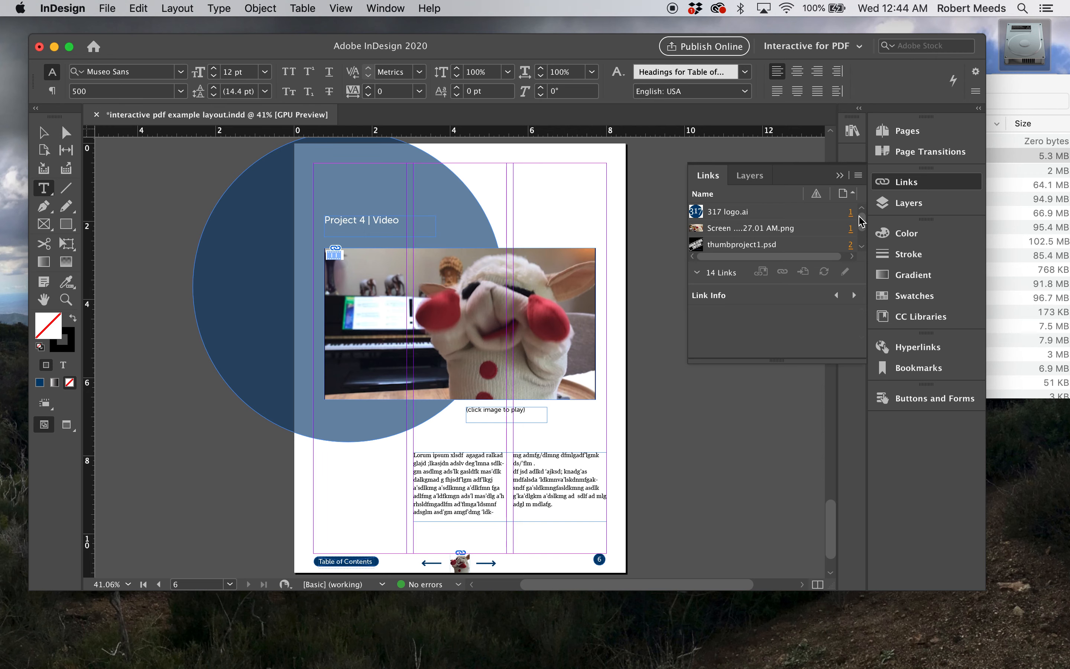
left_click(839, 175)
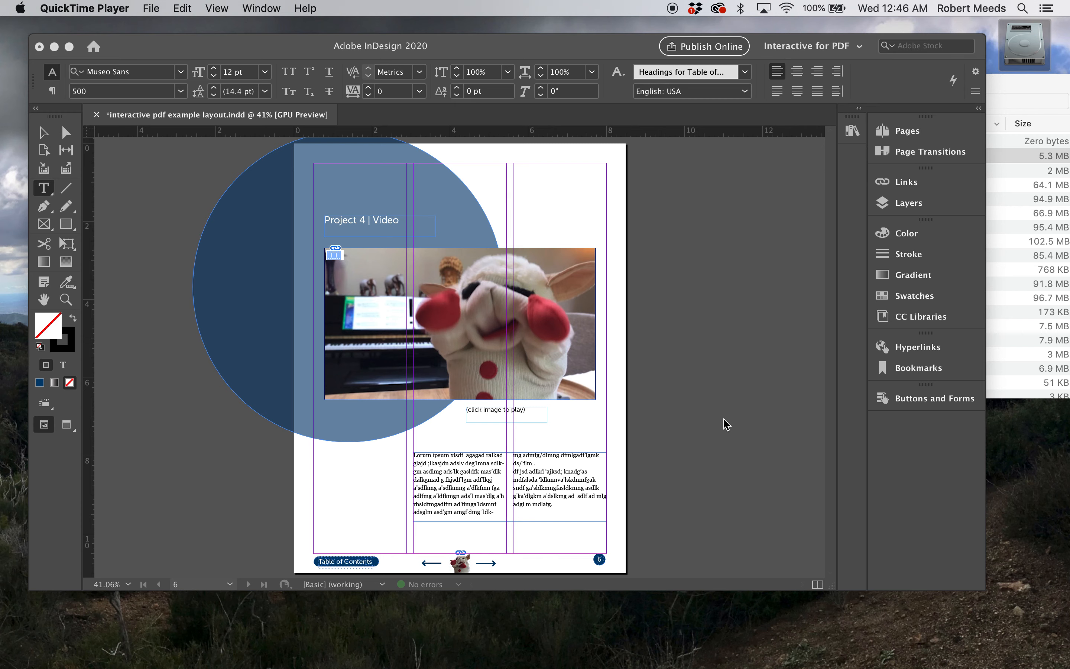
Page through the document from page 1 to page 6 to examine the cover, contents and project layouts
left_click(230, 585)
left_click(229, 585)
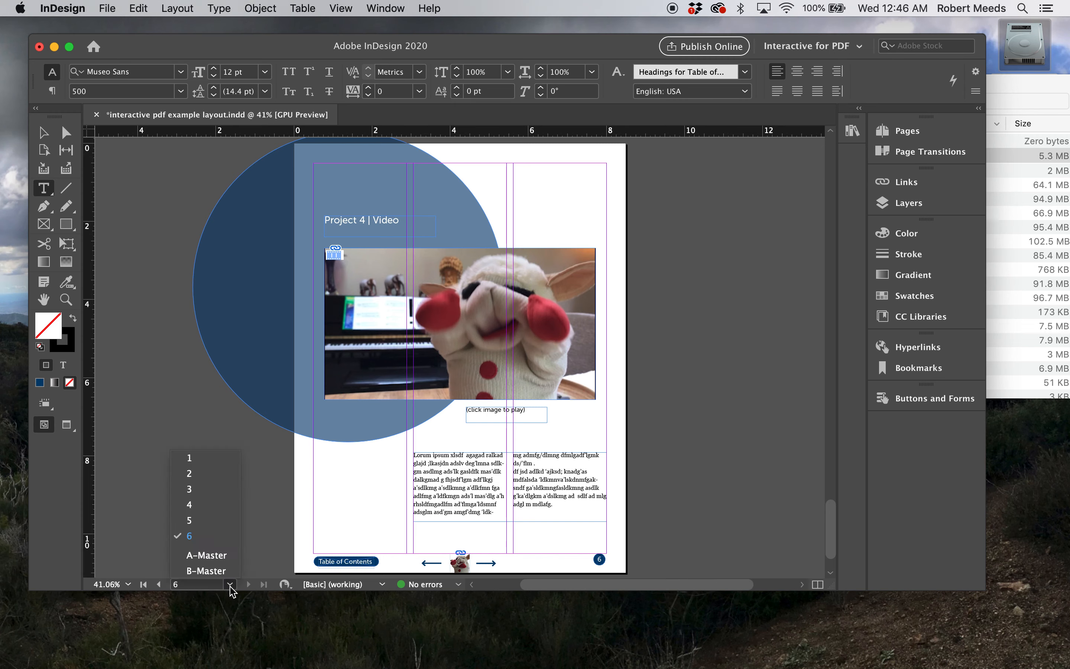
left_click(188, 458)
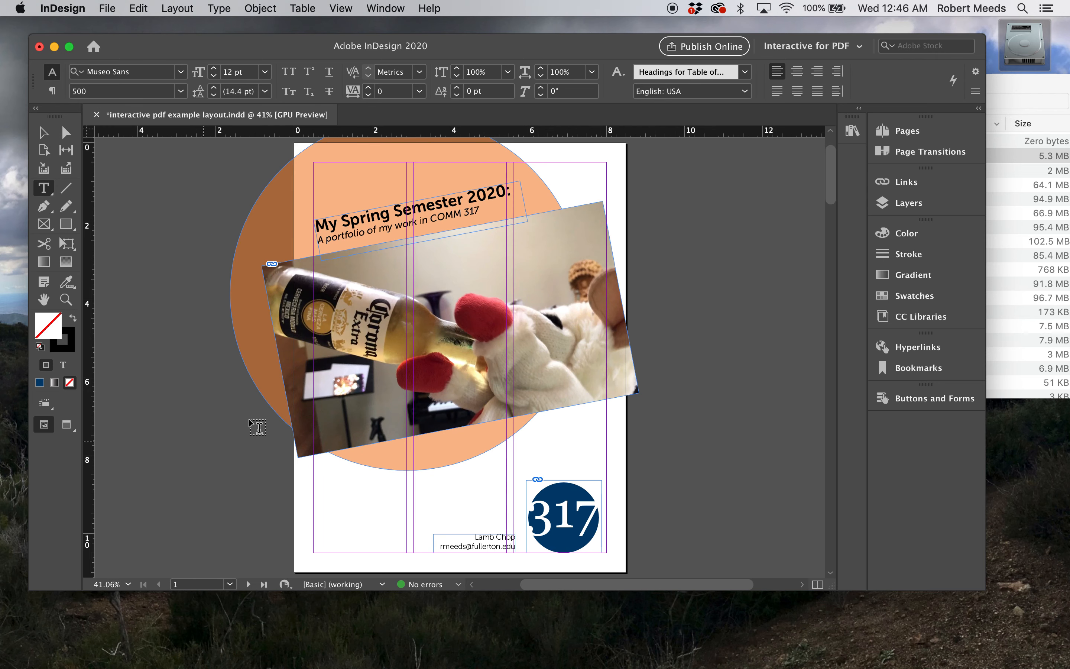
left_click(248, 585)
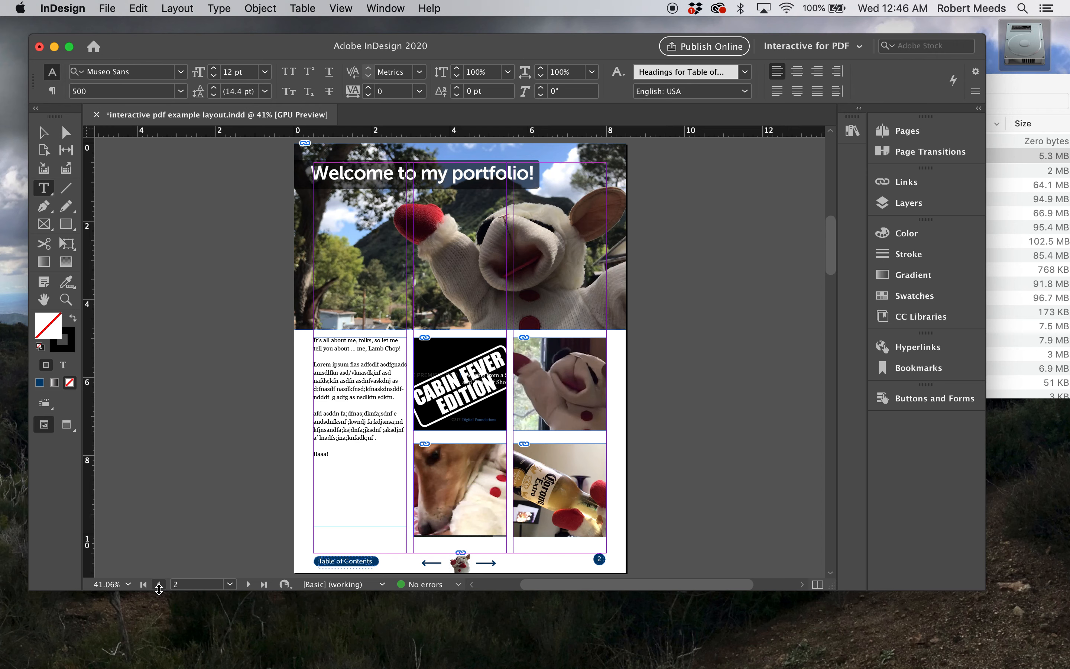
left_click(159, 585)
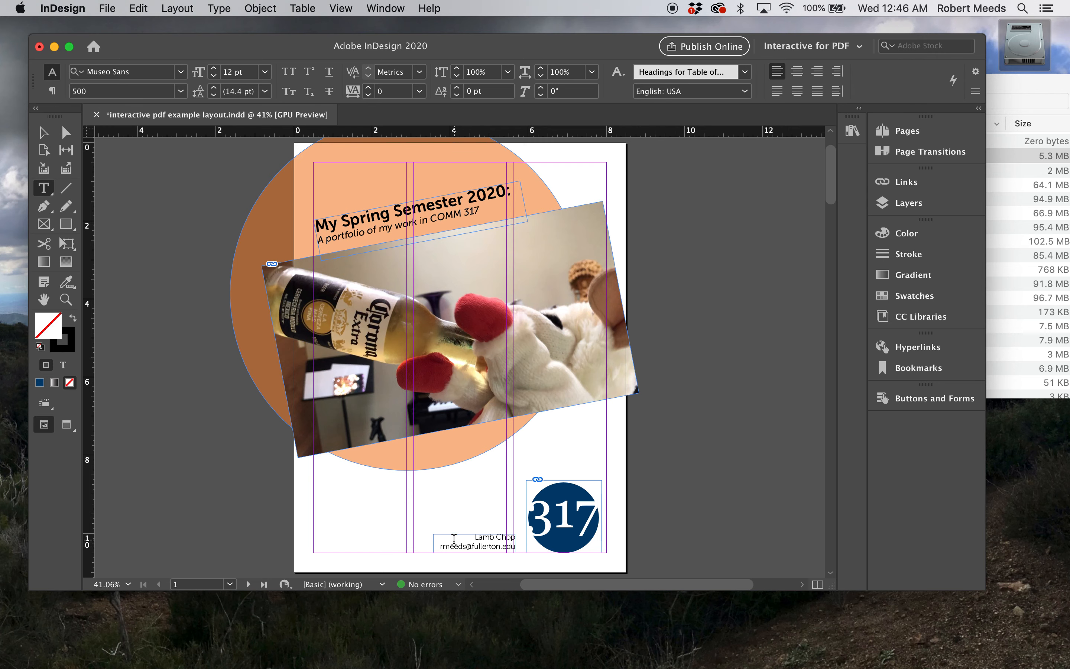
left_click(249, 583)
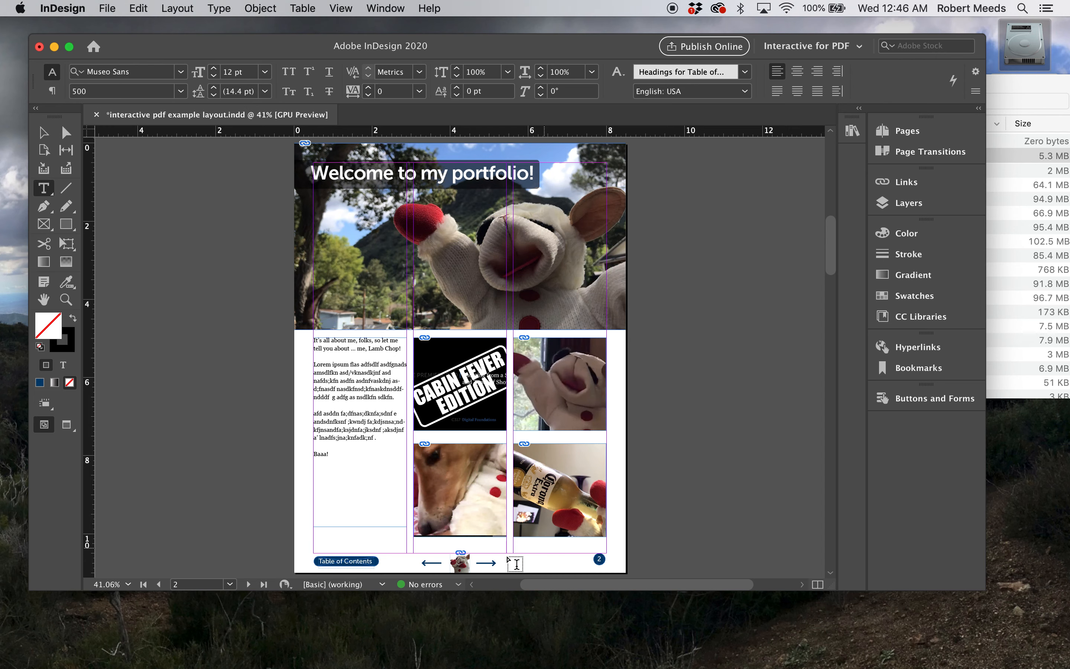
left_click(250, 585)
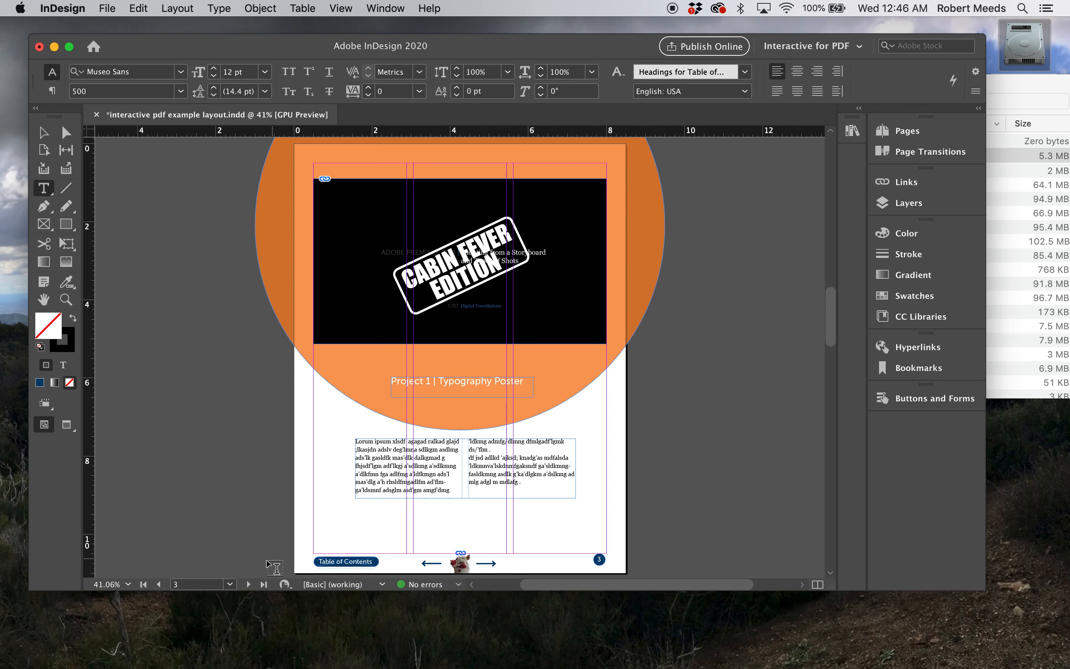
left_click(248, 585)
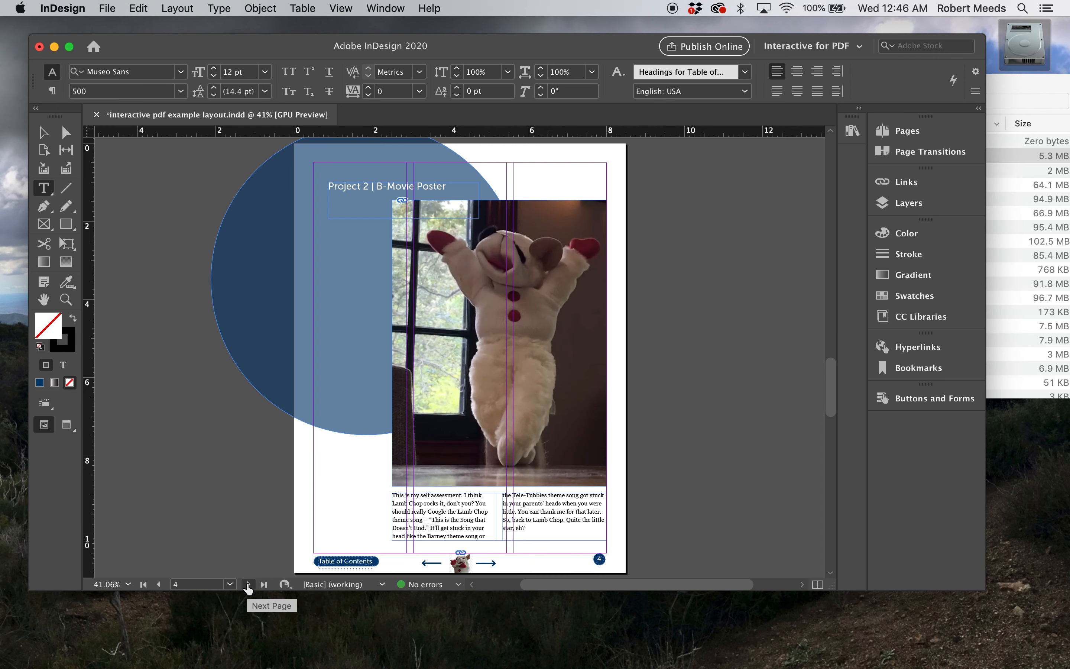
left_click(248, 584)
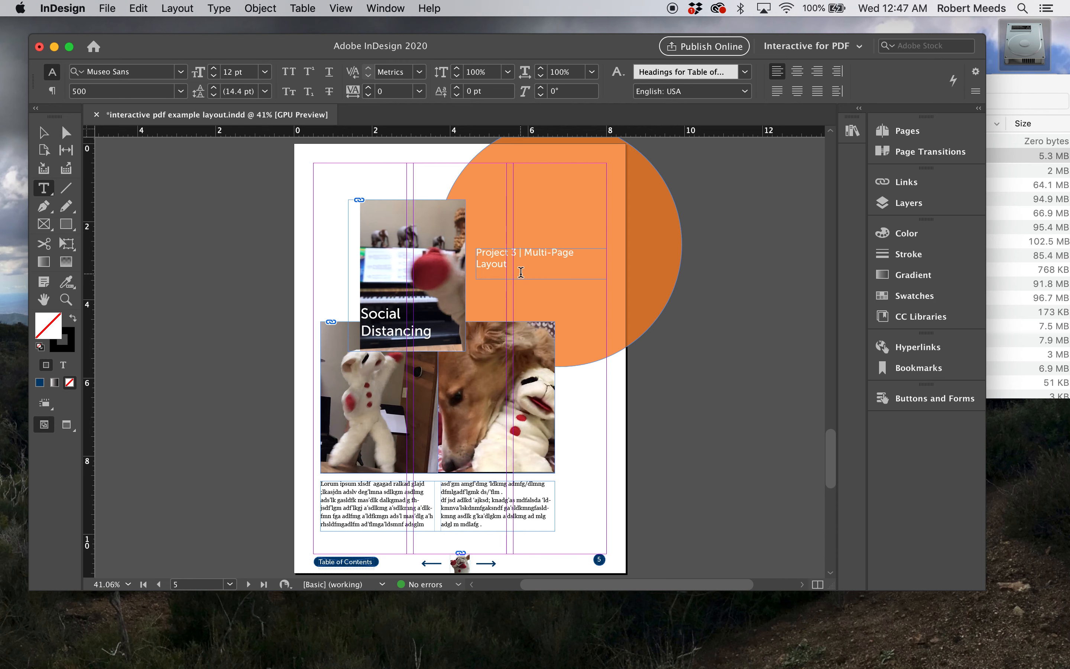
left_click(248, 584)
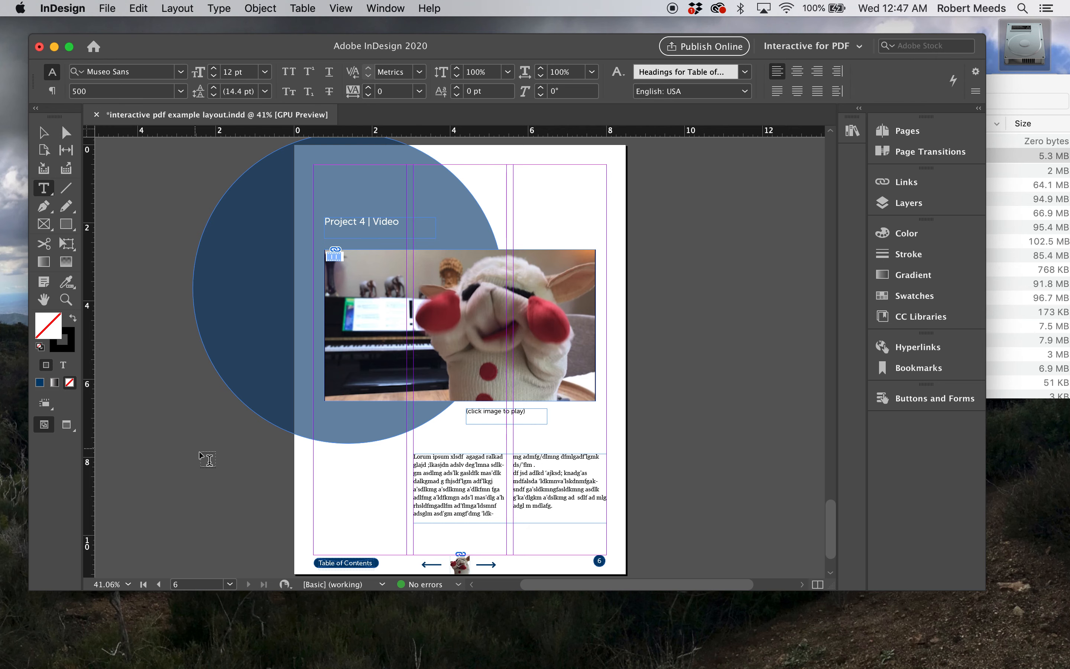
left_click(158, 584)
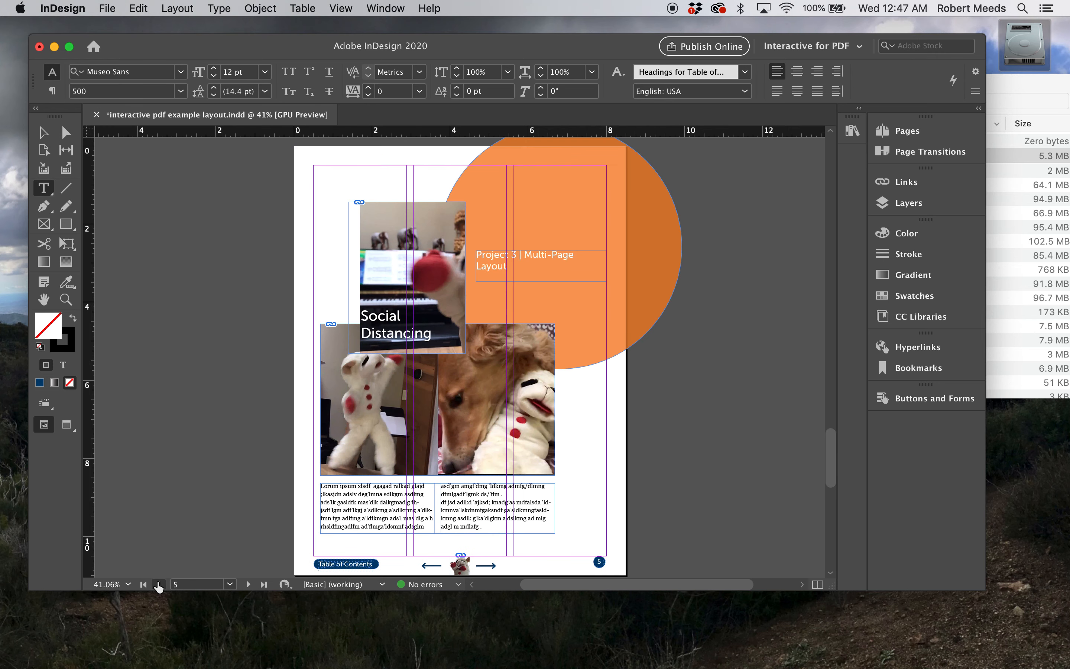
Export all pages as an Adobe PDF (Interactive) named "interactive pdf example layout.pdf" on the Desktop, with viewing after export
left_click(107, 7)
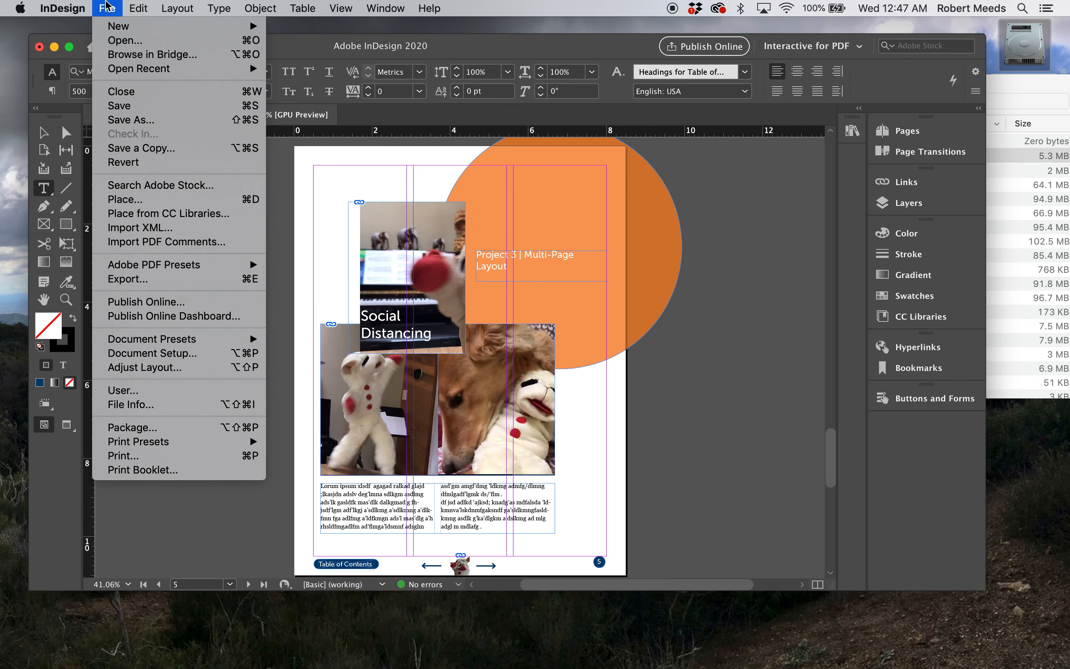
left_click(131, 283)
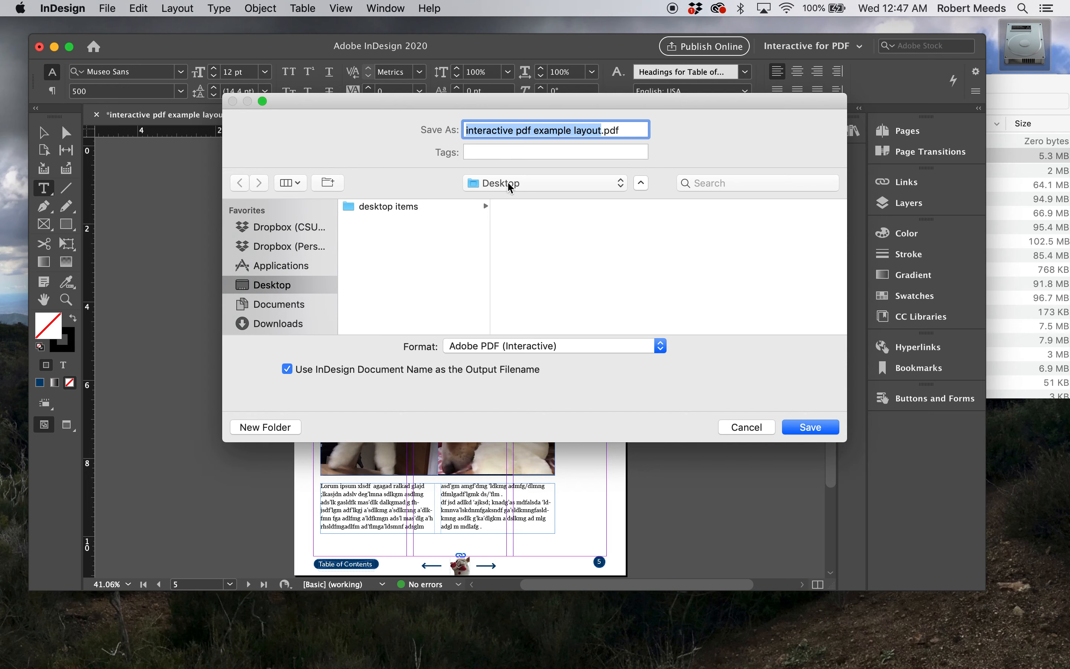
left_click(812, 428)
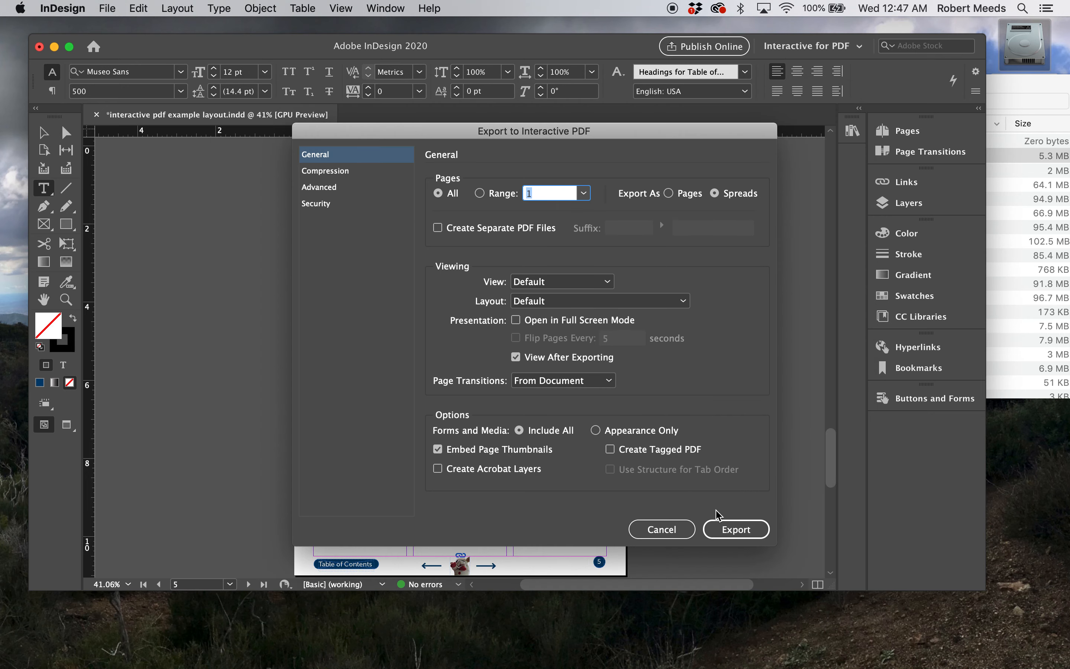
left_click(734, 530)
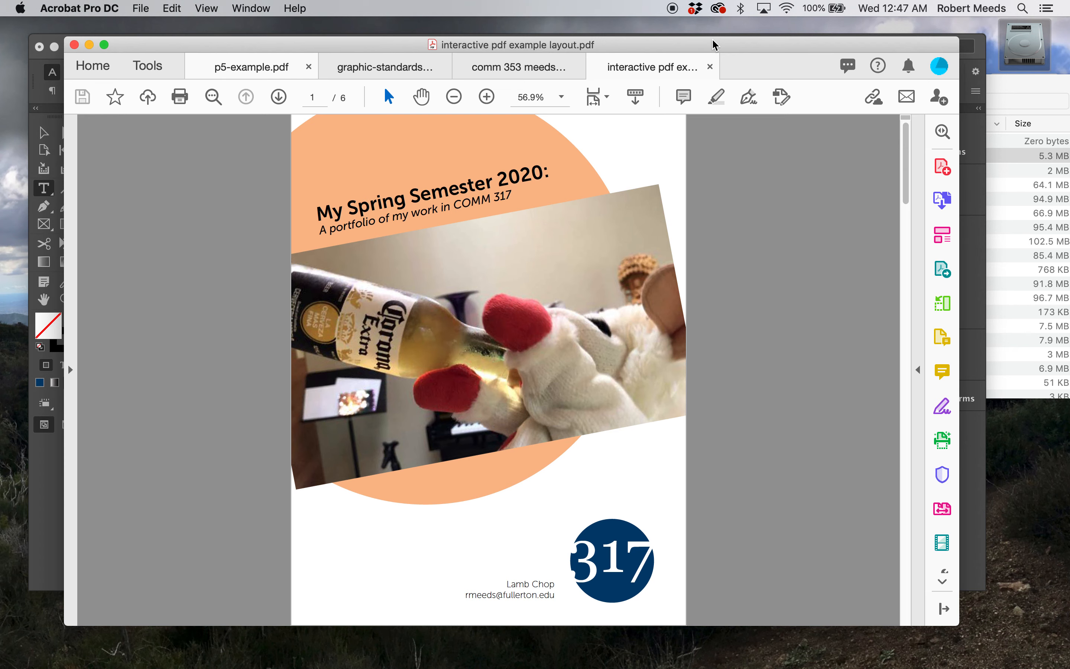
Examine the first three pages of the exported PDF in Acrobat
left_click_drag(716, 44, 712, 30)
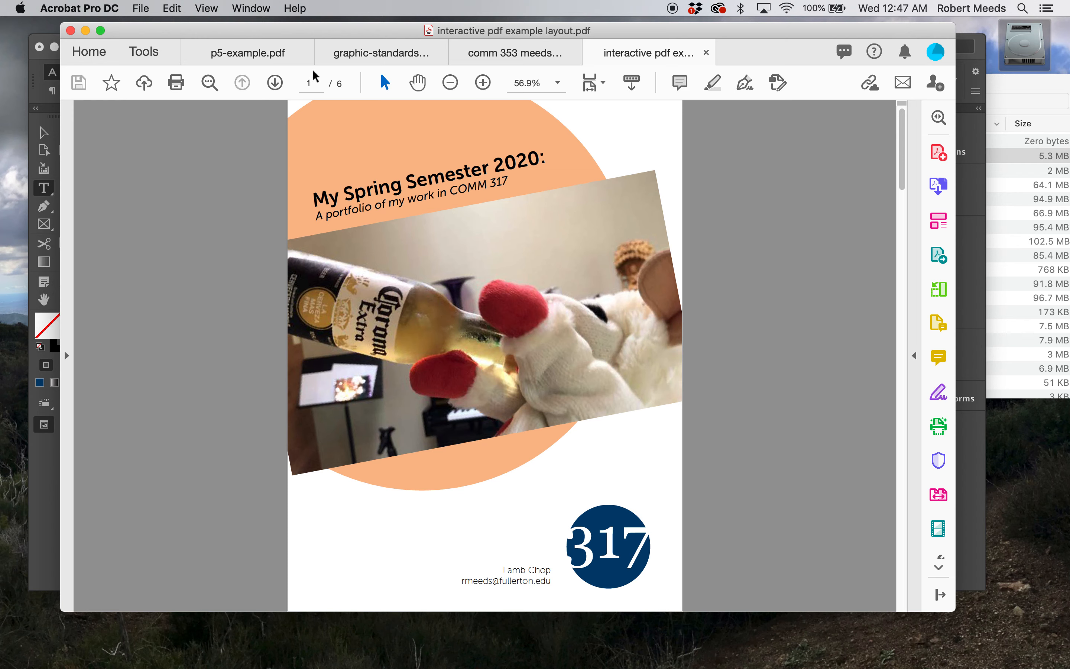
left_click(275, 83)
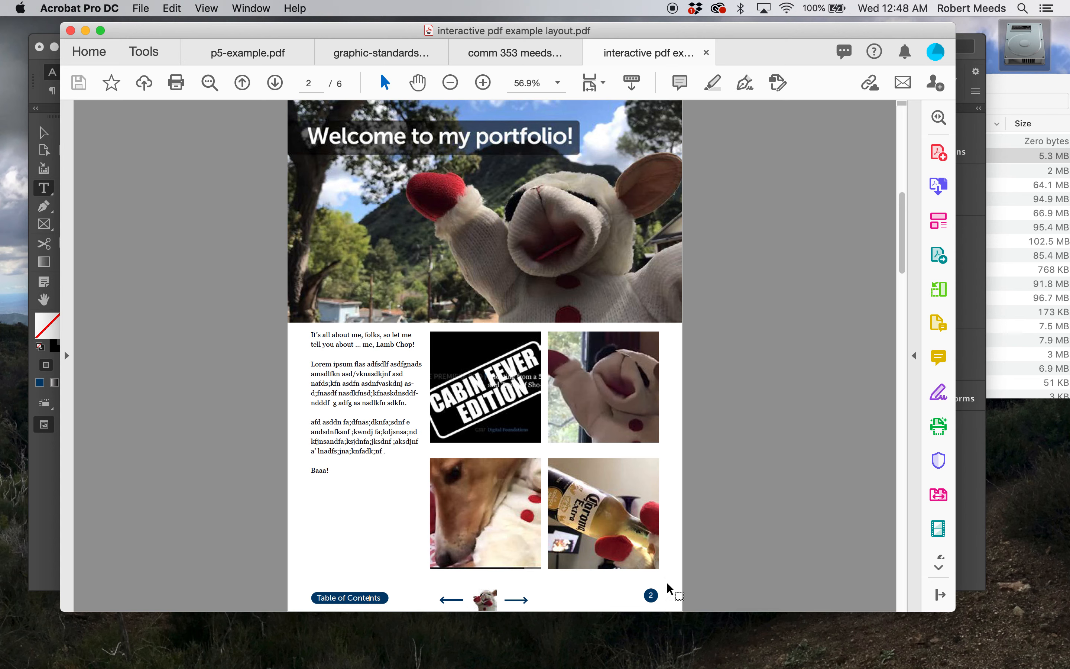
left_click(274, 83)
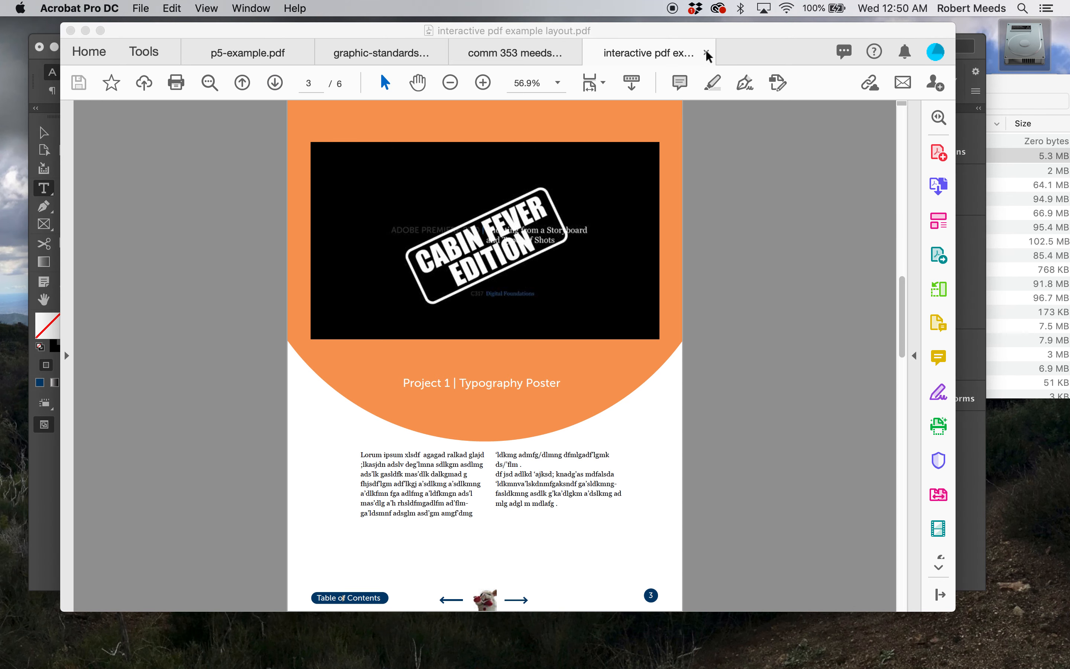
Close all the open PDF documents and minimize the Acrobat window to return to InDesign
left_click(707, 53)
left_click(574, 53)
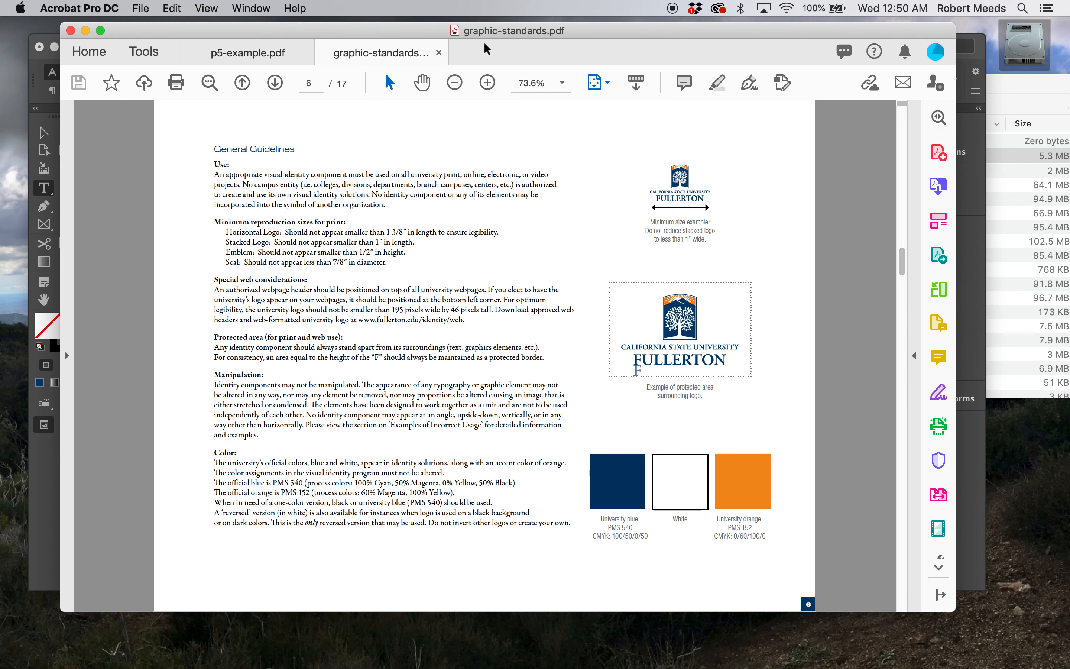
left_click(439, 53)
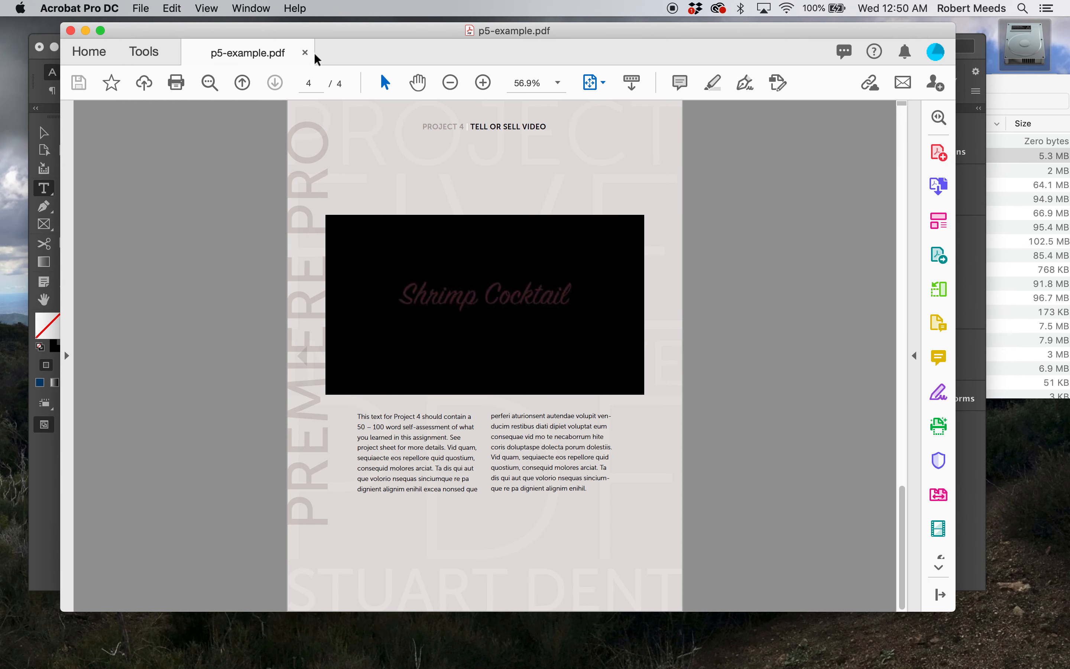
left_click(304, 53)
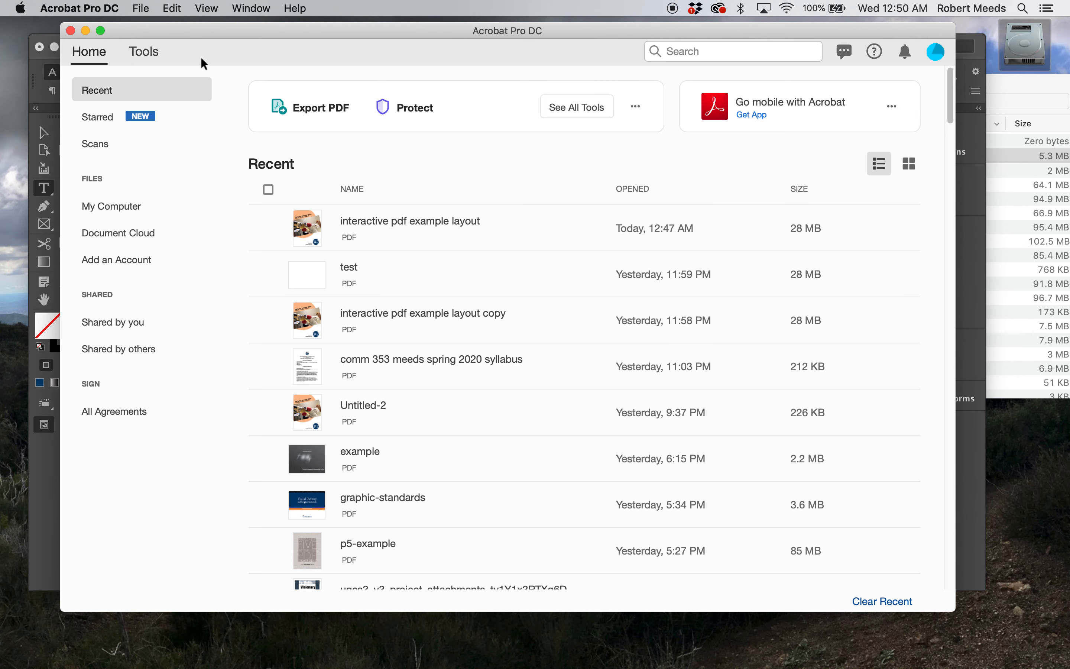
left_click(82, 30)
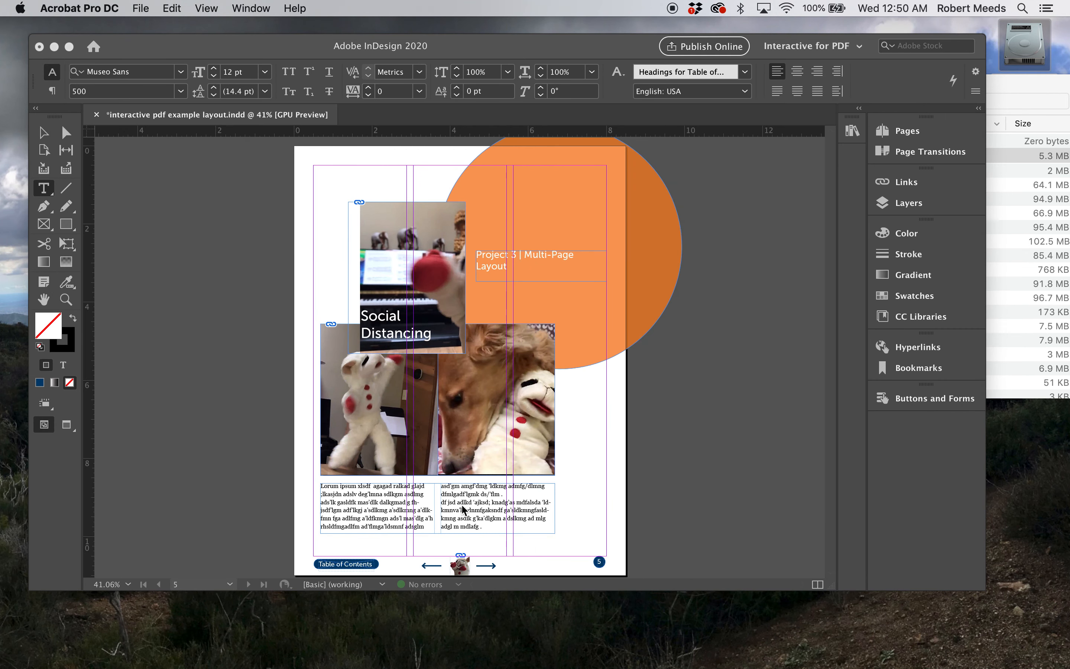
Display the A-Master page of the layout
left_click(231, 587)
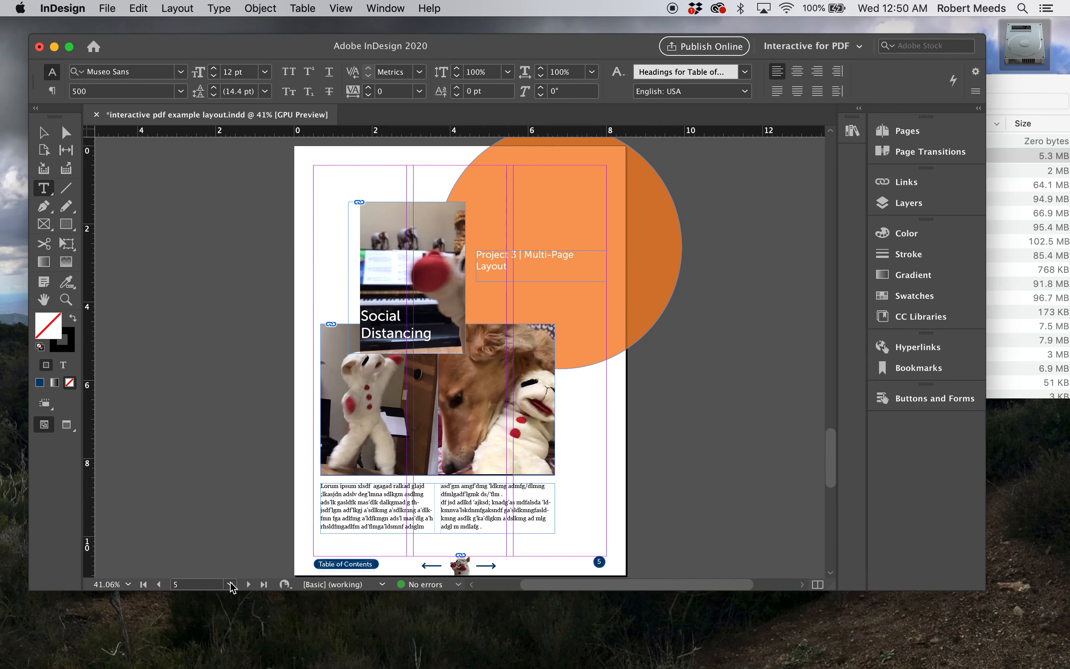
left_click(231, 584)
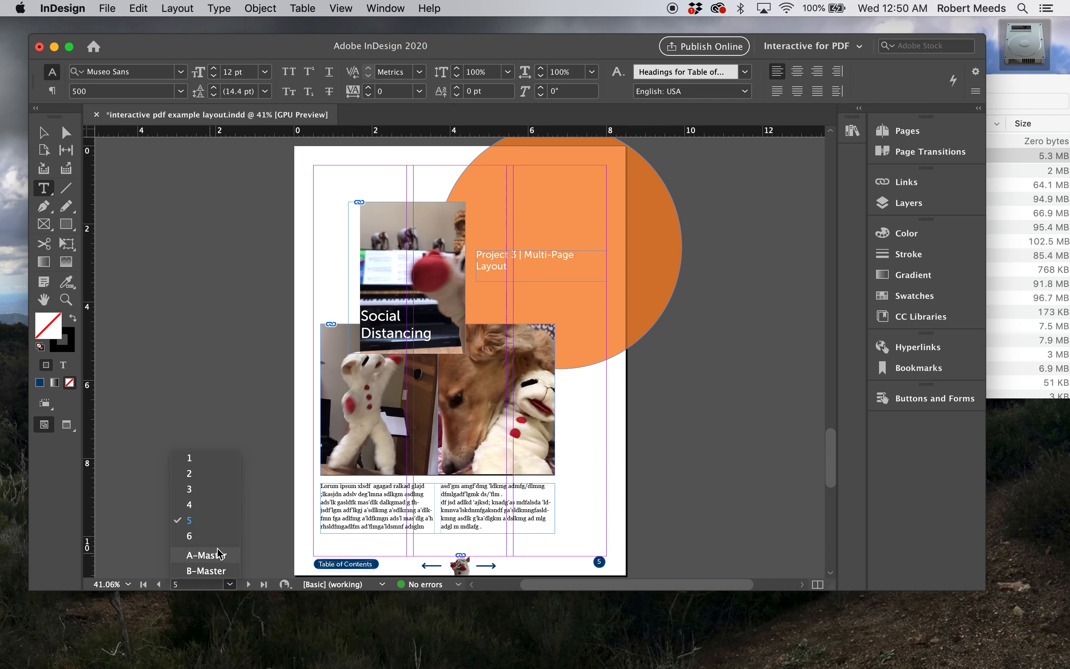
left_click(193, 556)
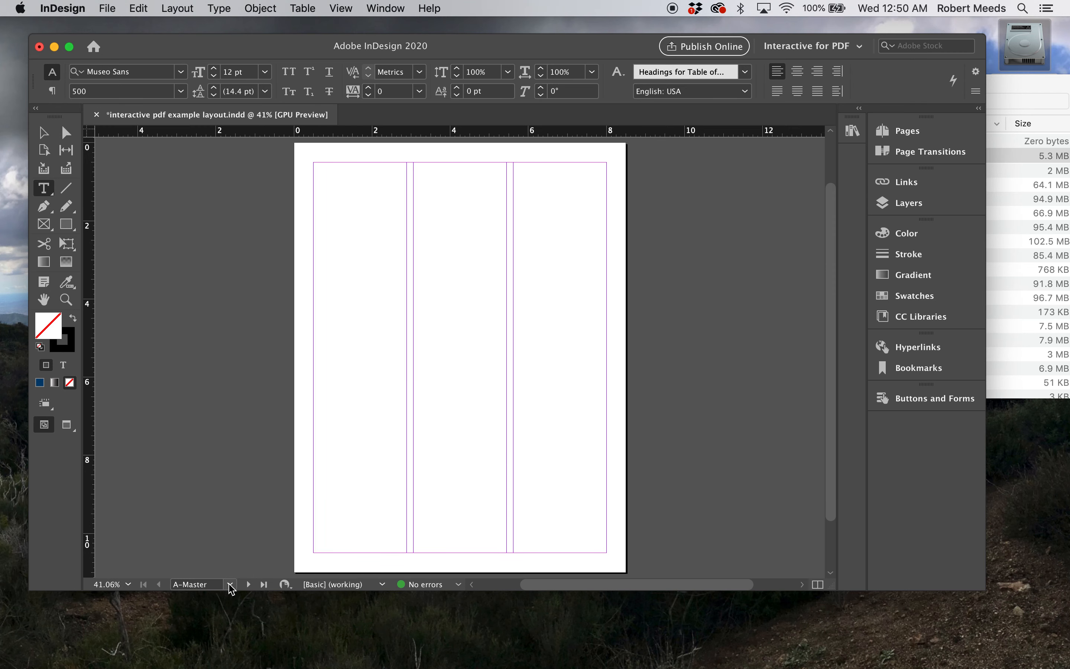
Display the B-Master page and examine its footer with the Table of Contents label, navigation arrows and page-number marker
left_click(231, 589)
left_click(216, 573)
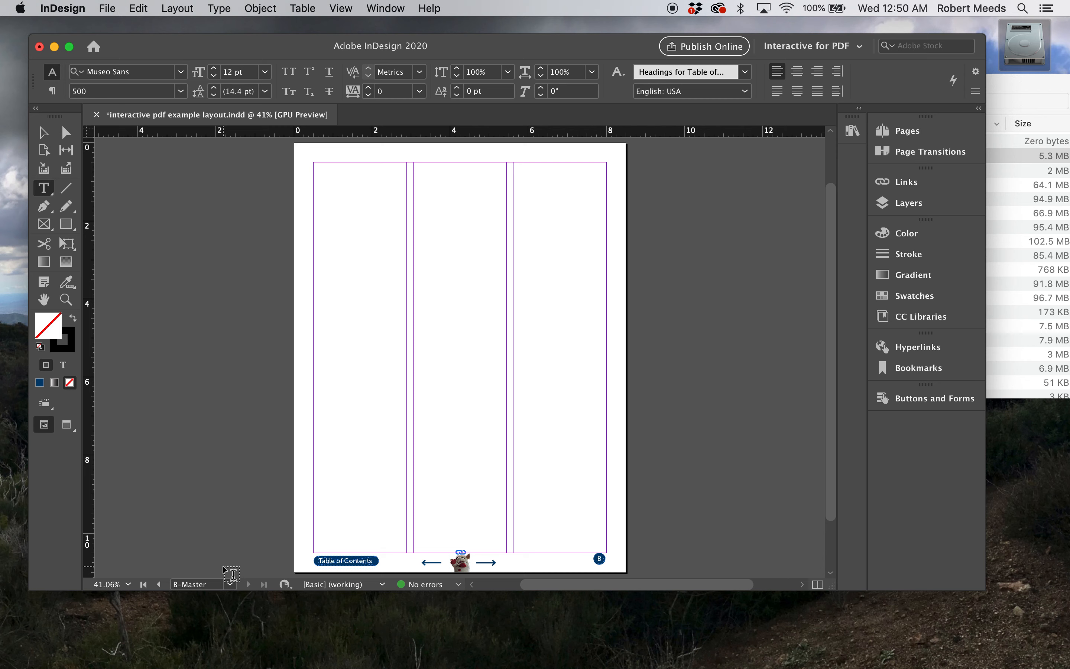
left_click(886, 133)
key("super+equal")
key("super+equal")
key("super+equal")
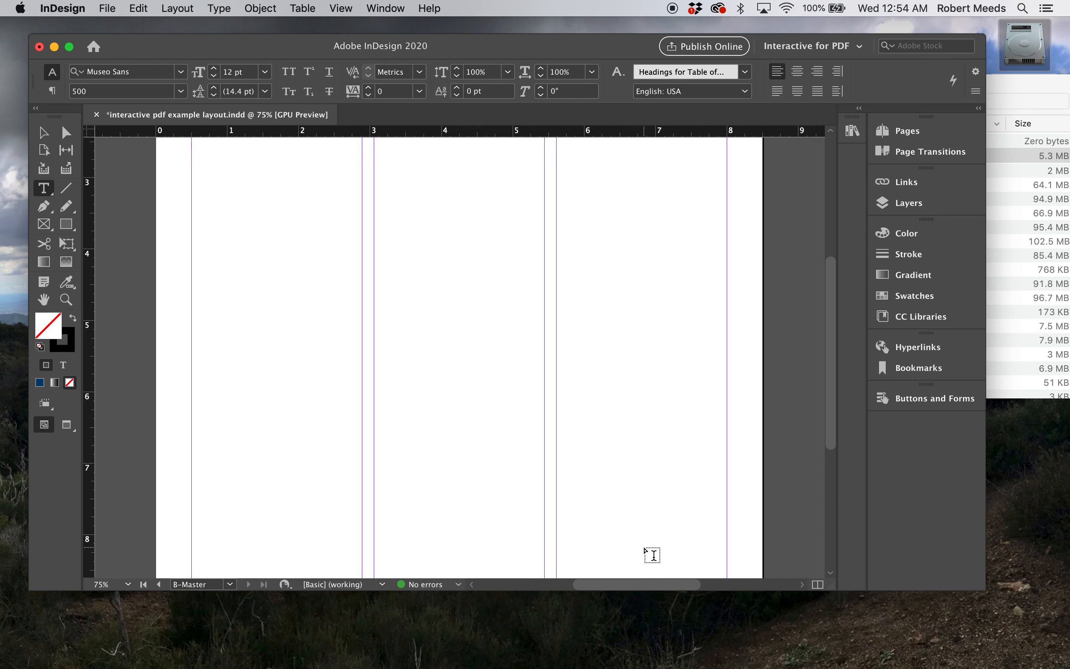
scroll(652, 555, "down", 10)
scroll(652, 555, "right", 3)
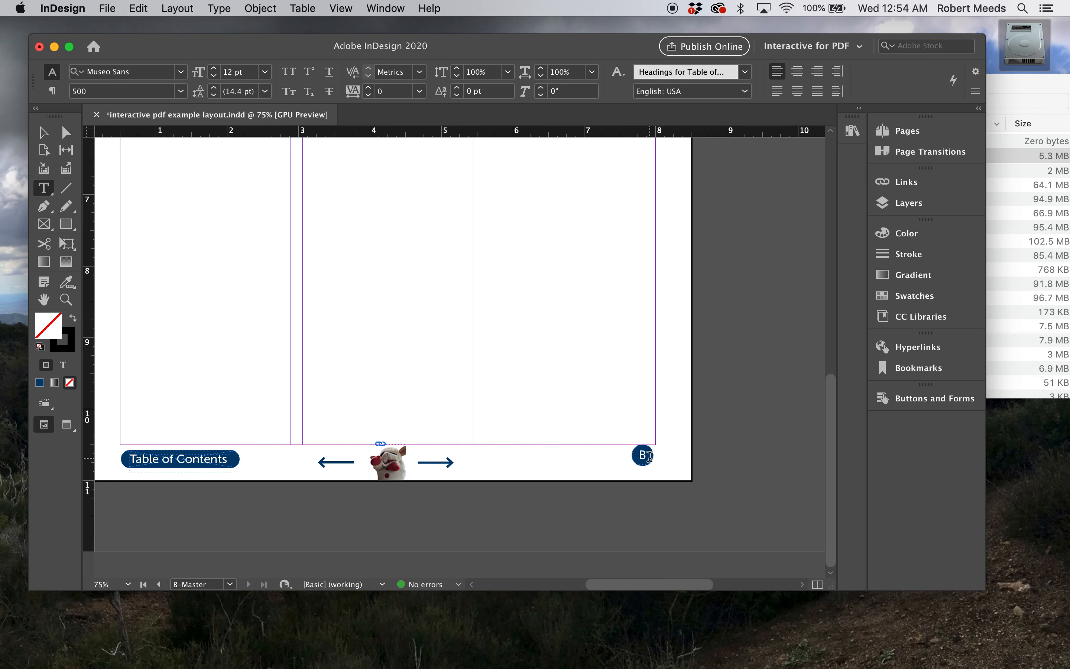
Review how the B-Master footer and page number carry over to pages 3 and 4, ending on page 3
left_click(230, 585)
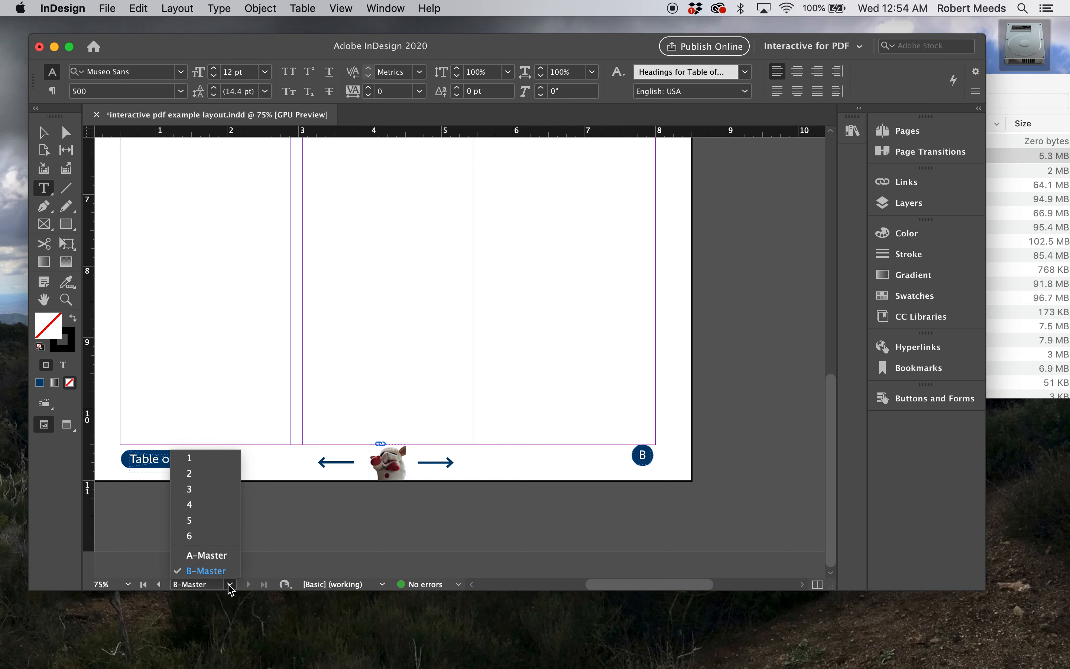
left_click(198, 490)
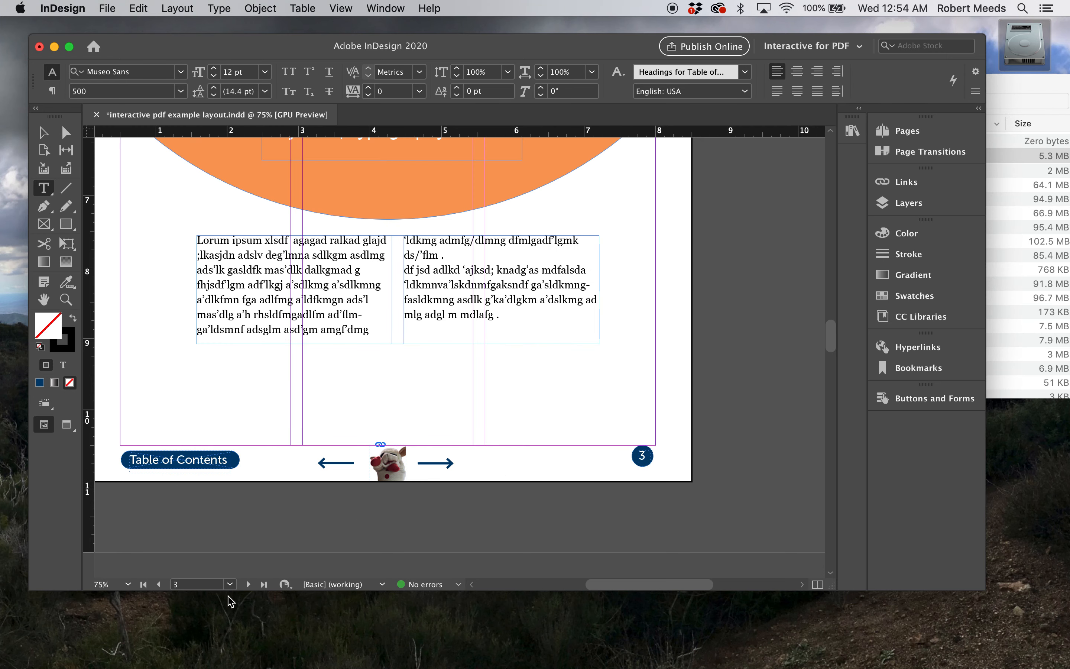
left_click(248, 585)
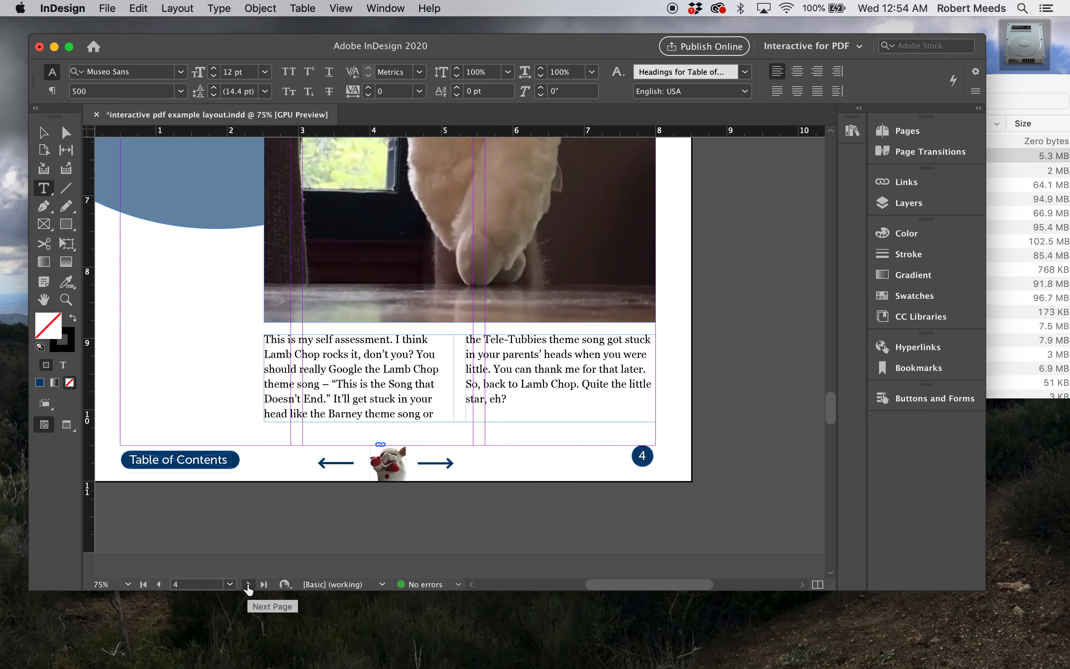
left_click(158, 585)
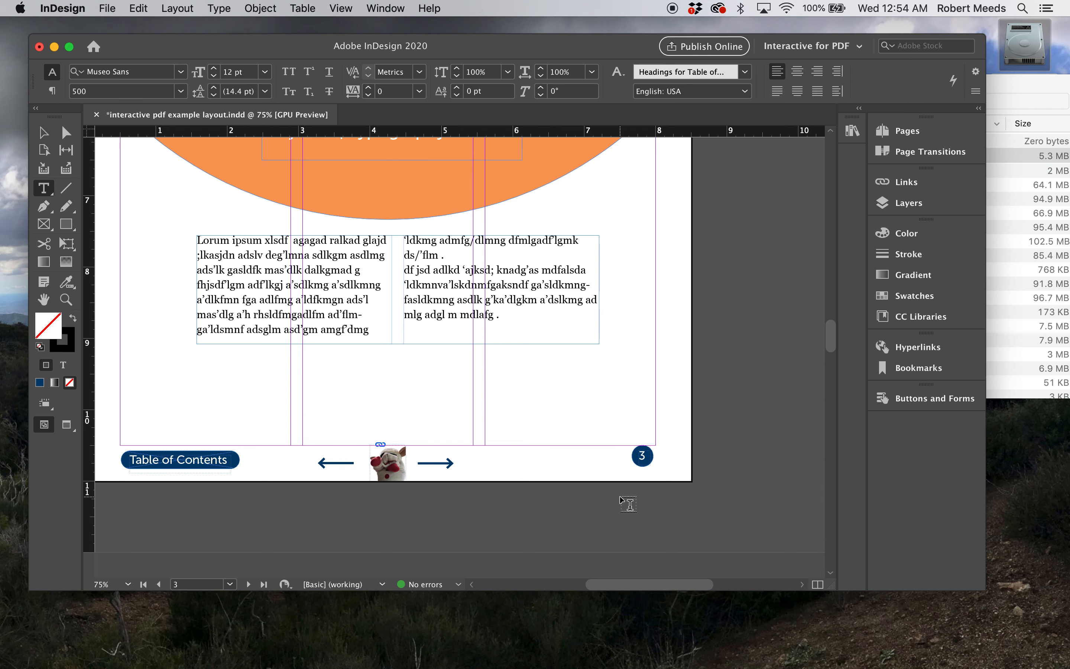
scroll(620, 496, "left", 5)
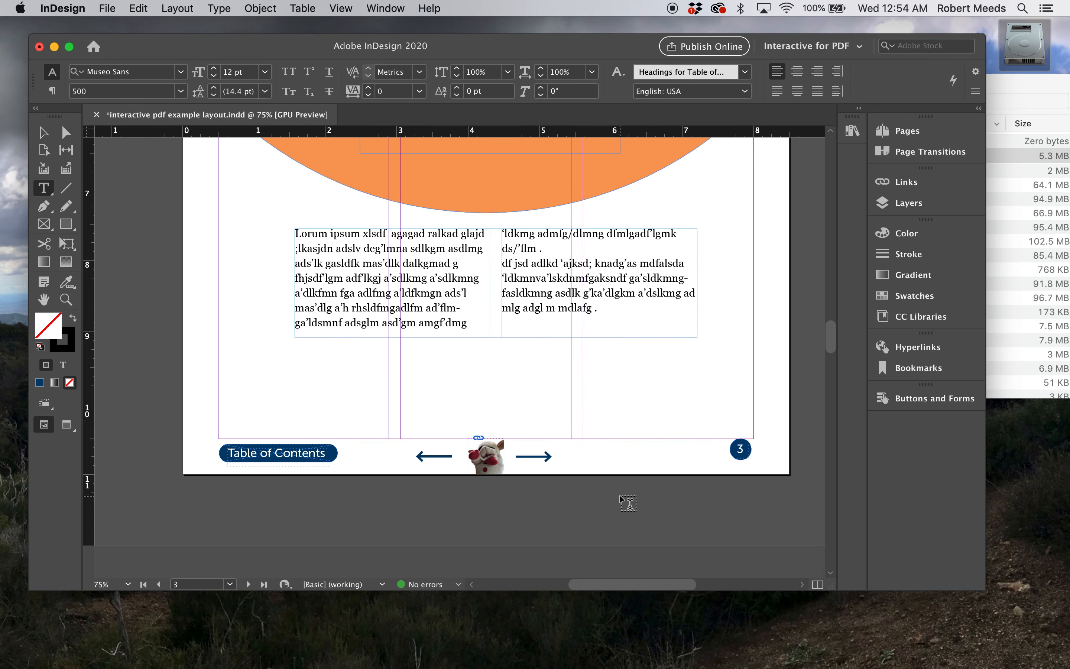
scroll(620, 496, "up", 2)
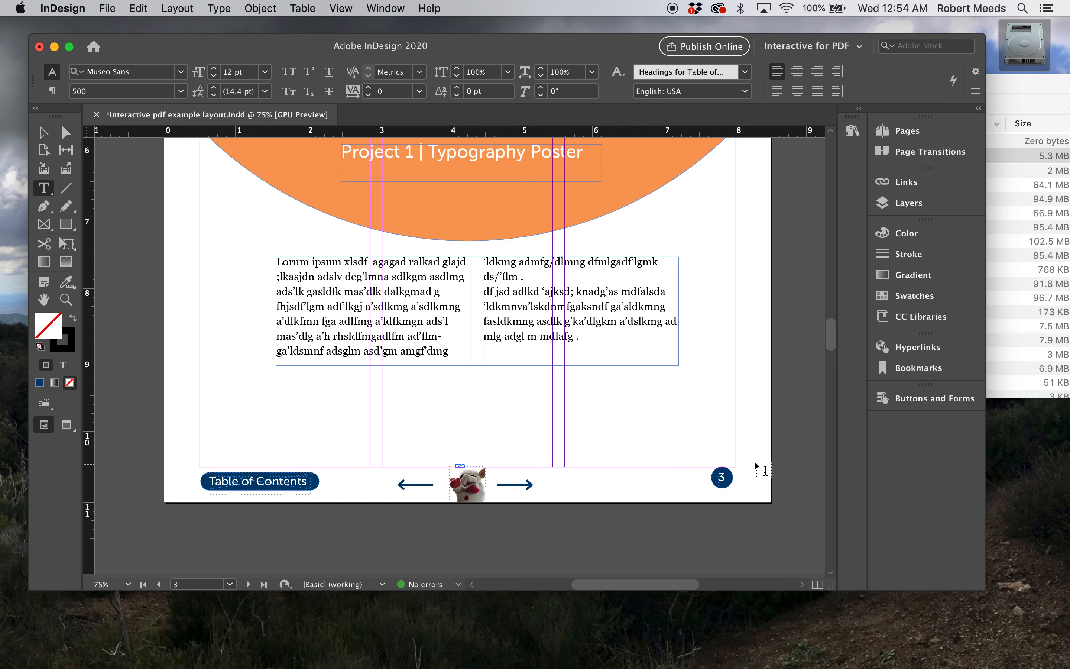
scroll(638, 518, "up", 2)
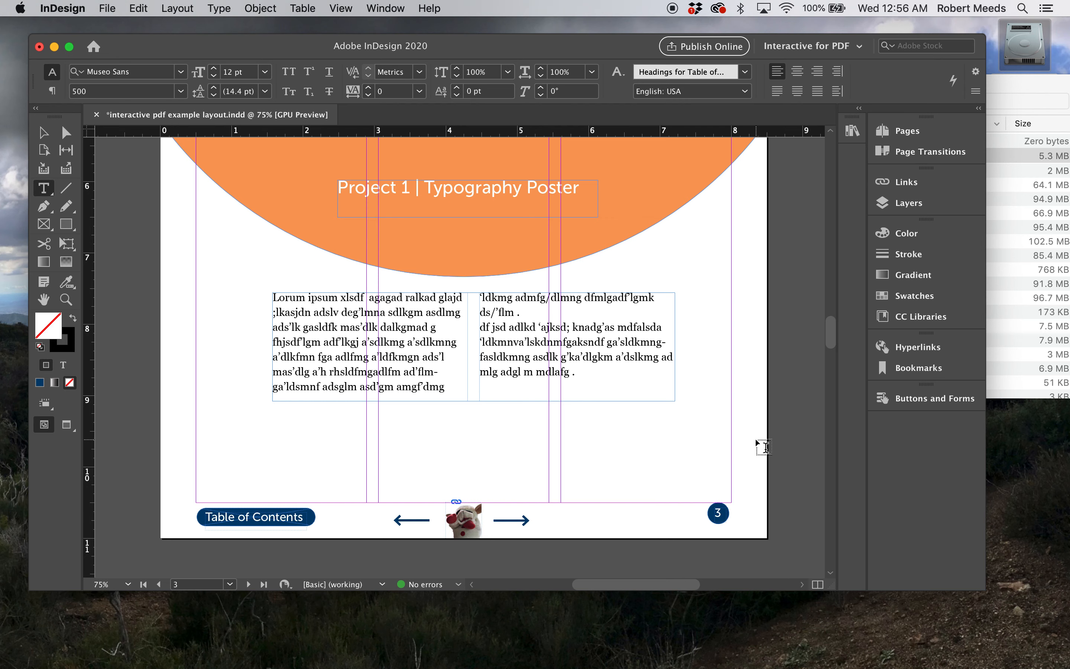
Choose the Interactive for PDF workspace and display page 1 of the layout
left_click(860, 46)
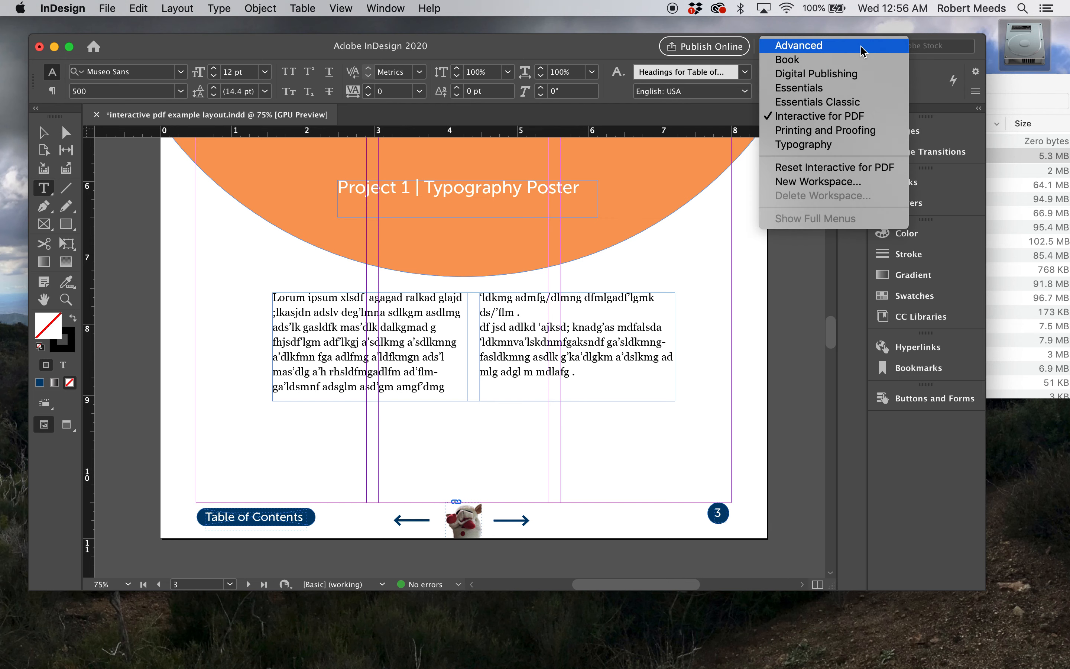
left_click(843, 118)
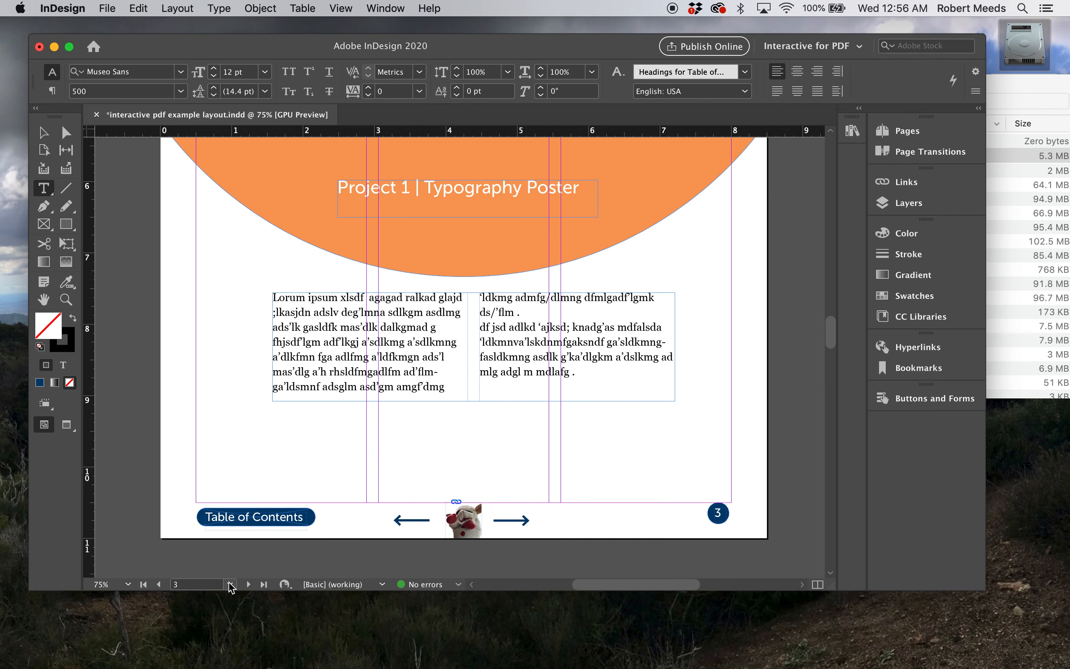
left_click(230, 583)
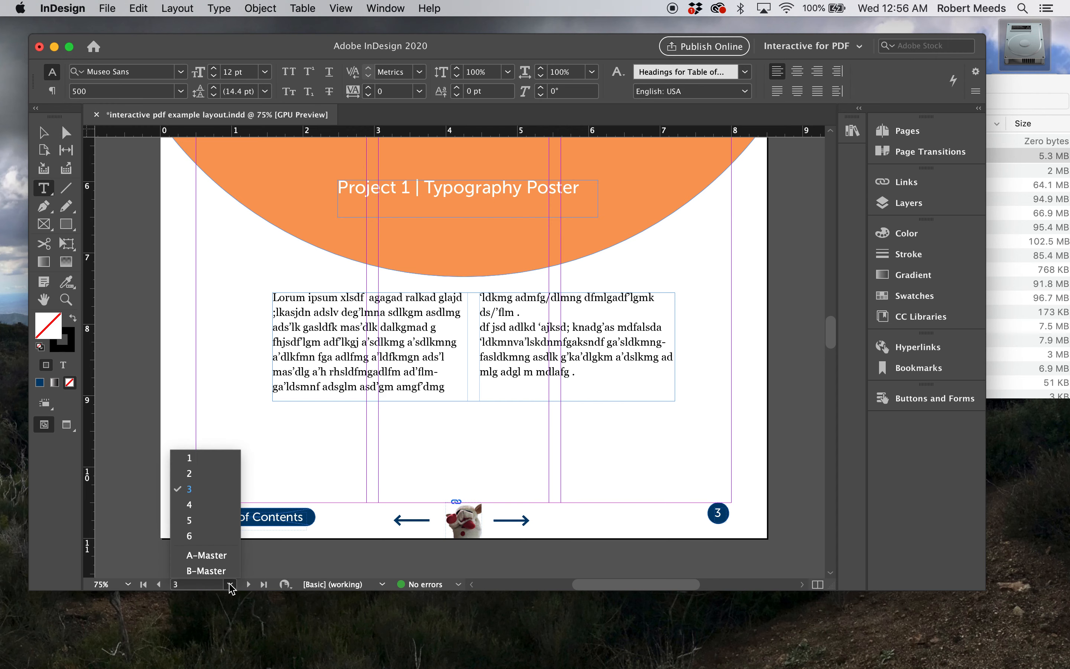
left_click(194, 459)
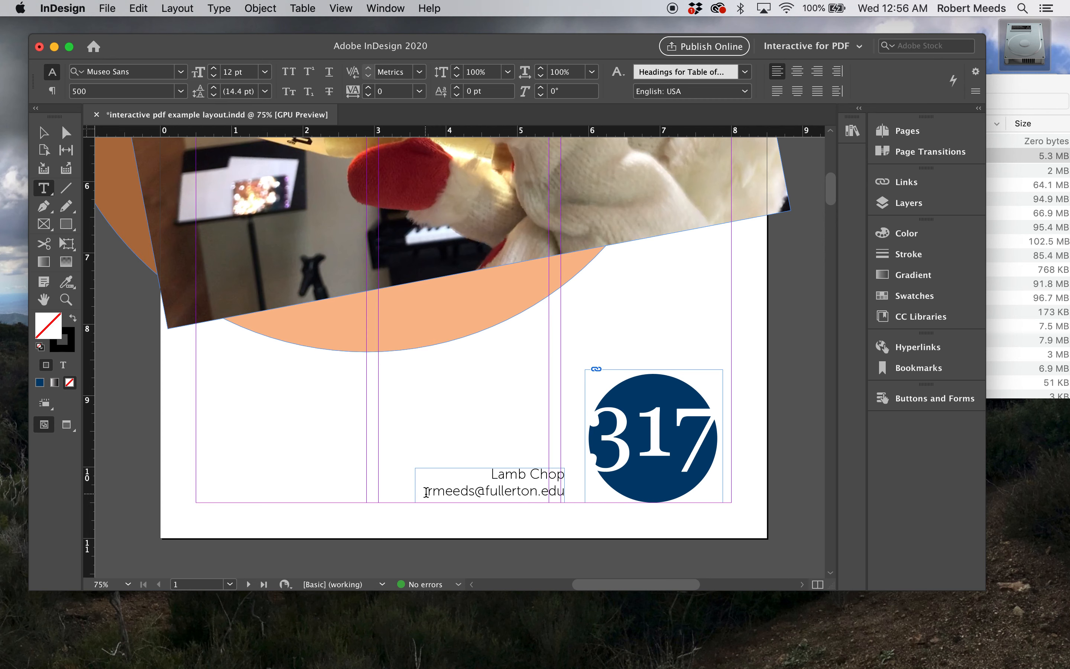
Create an Email hyperlink from the contact's email address text on page 1, using the Hyperlink character style and a shared destination
left_click_drag(426, 492, 447, 491)
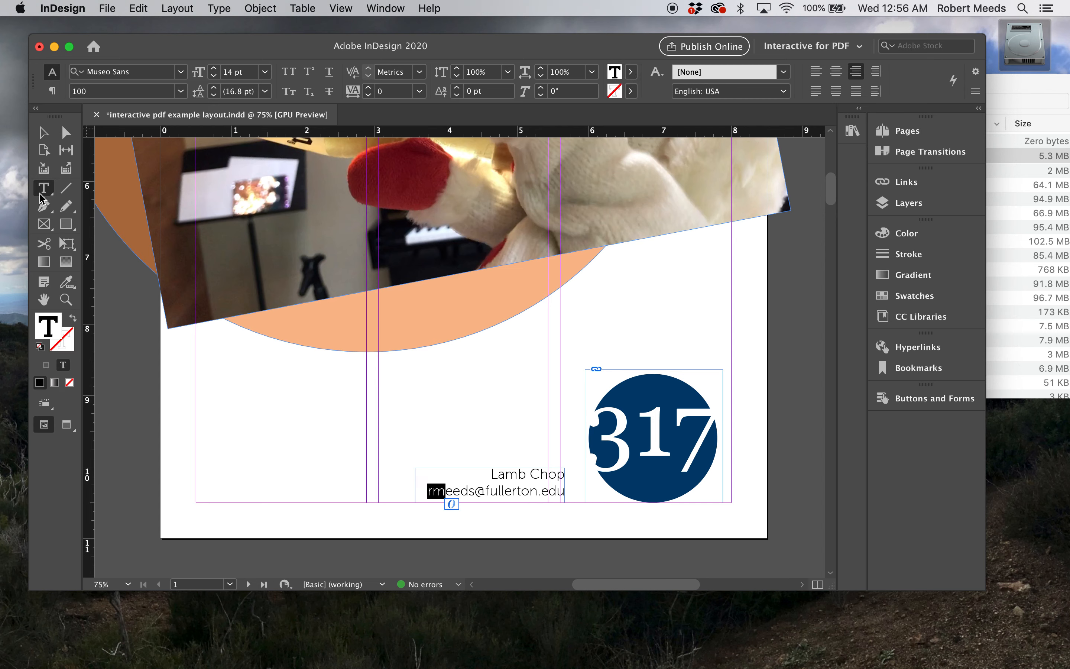
left_click(353, 527)
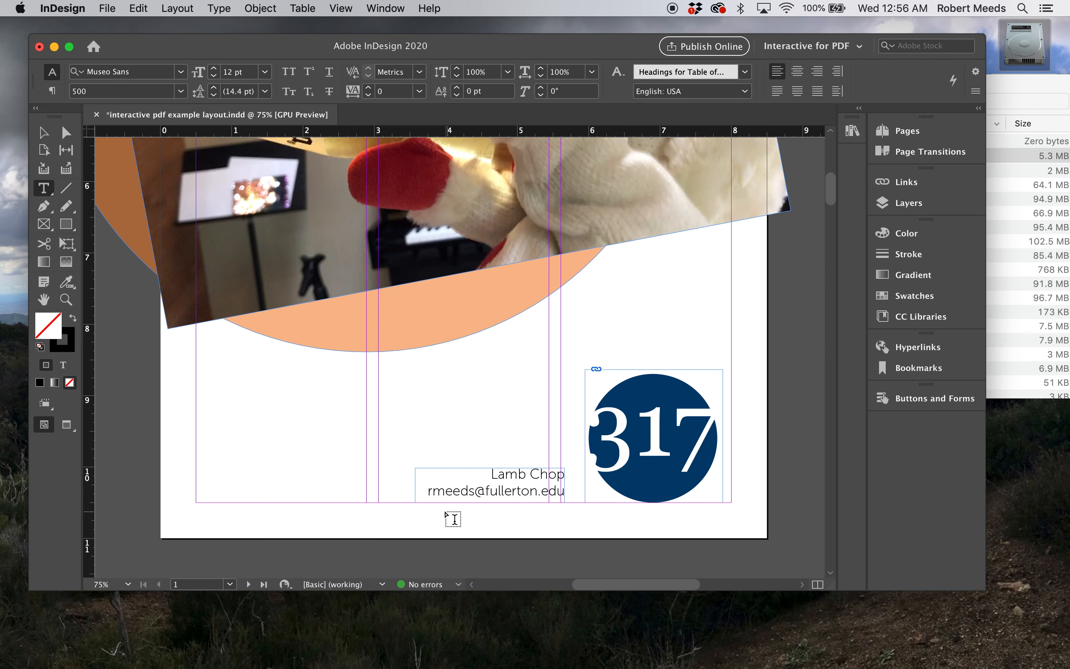
left_click_drag(425, 491, 569, 493)
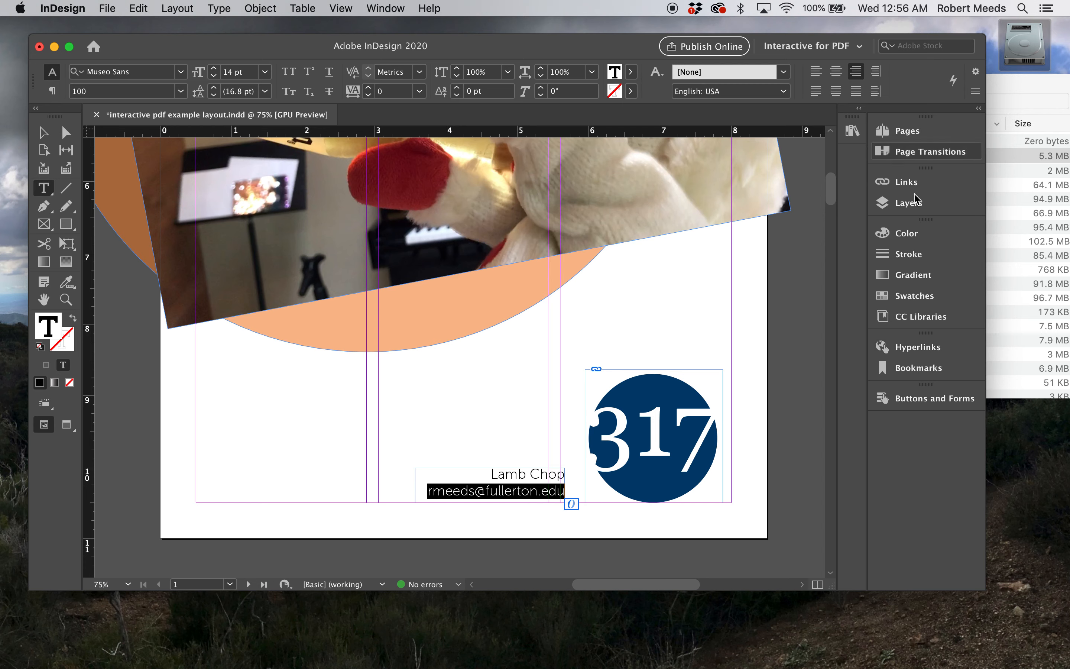
left_click(918, 349)
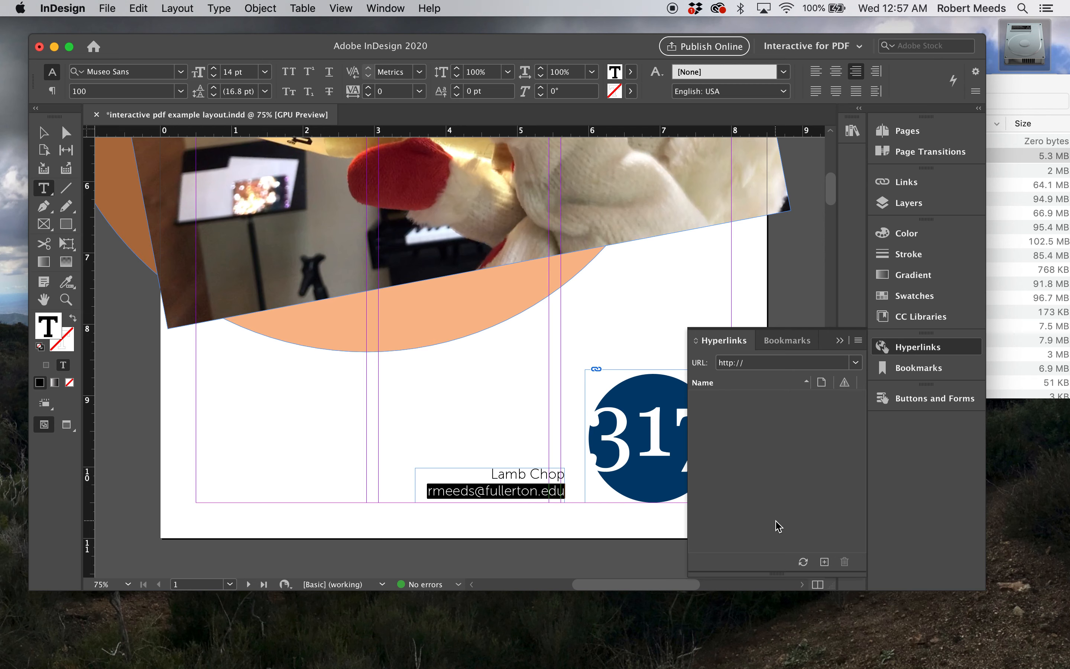
left_click(824, 562)
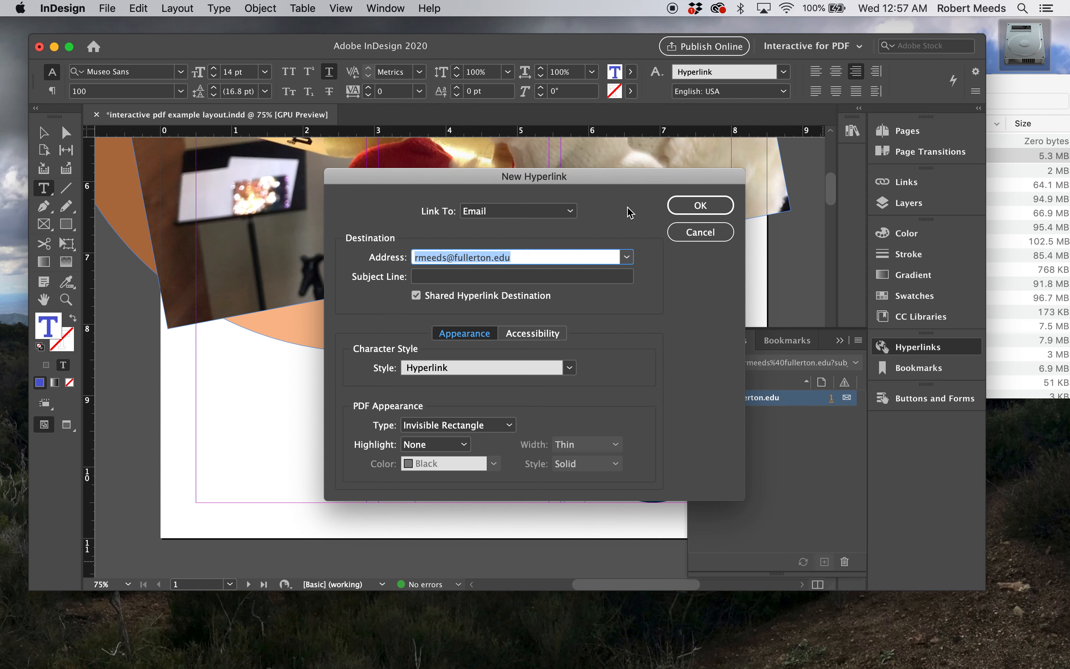
left_click(571, 212)
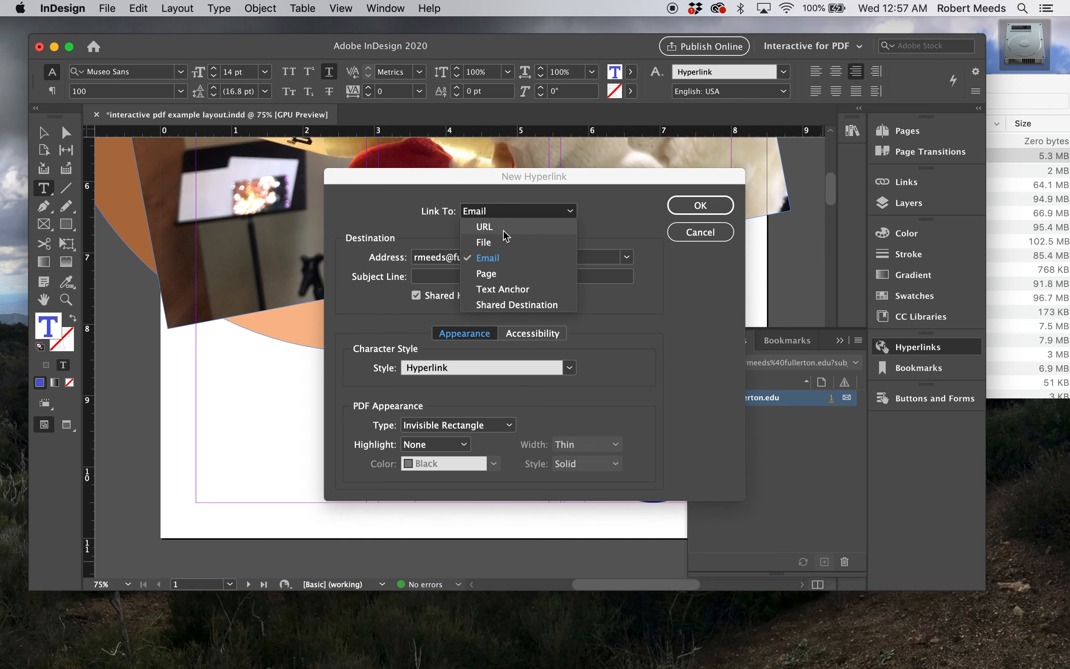
left_click(486, 226)
left_click(572, 215)
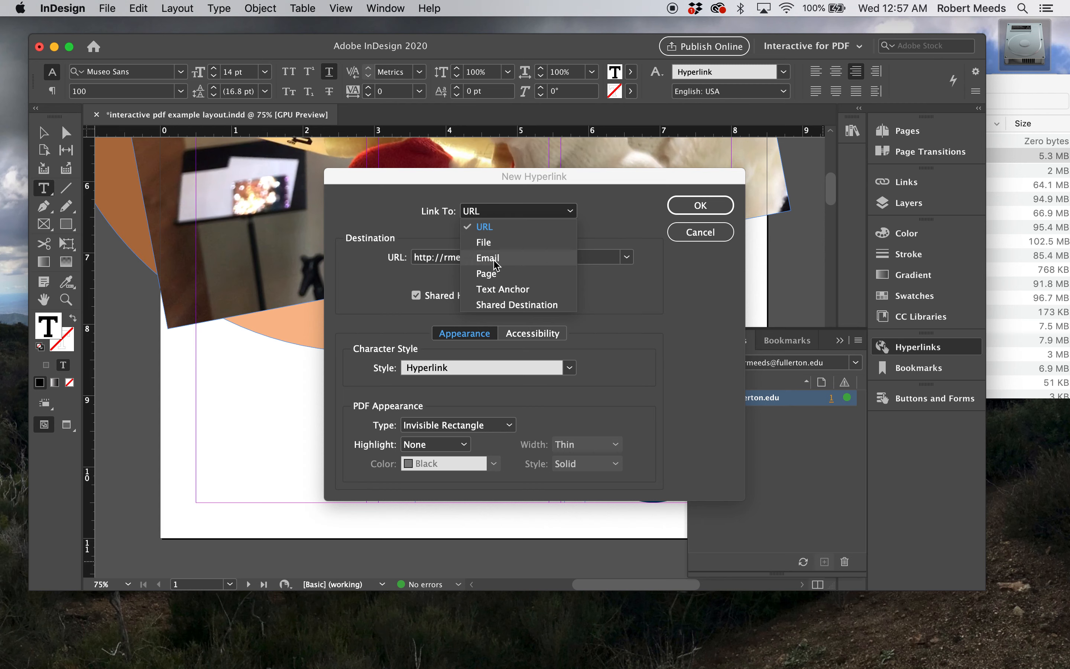
left_click(505, 259)
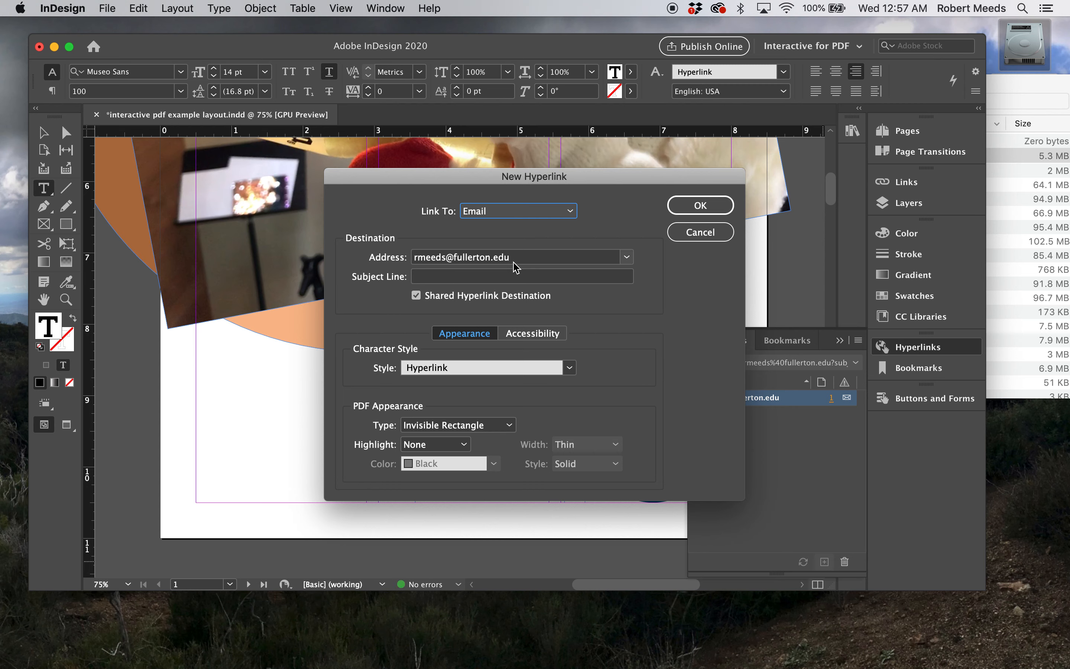
left_click(701, 205)
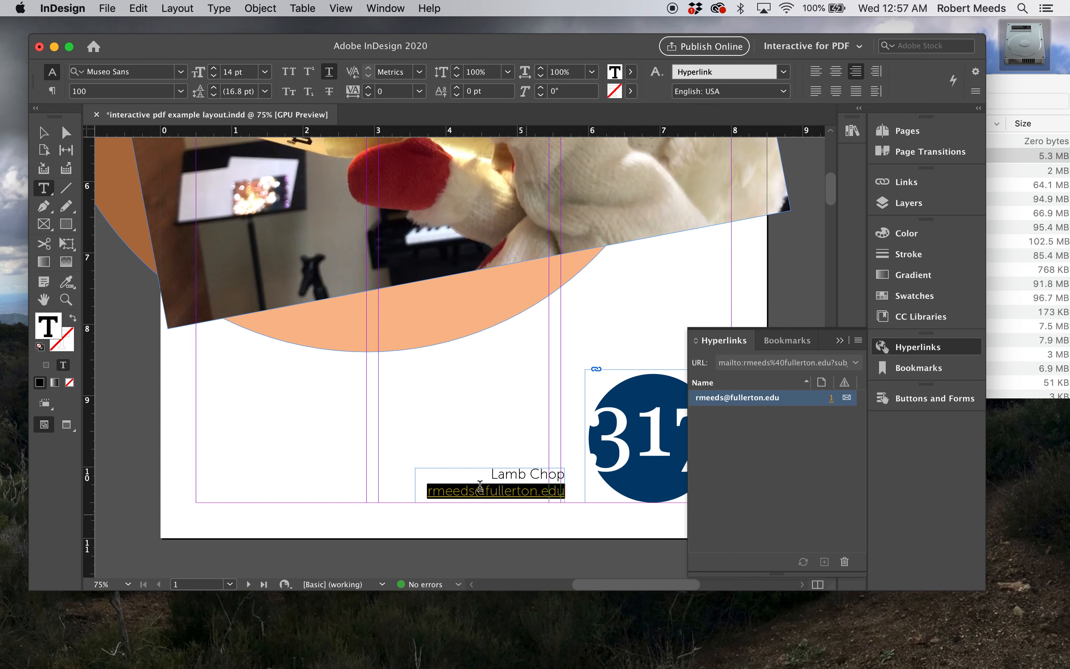
Check the appearance of the linked email text on page 1 and collapse the hyperlinks list
left_click(44, 132)
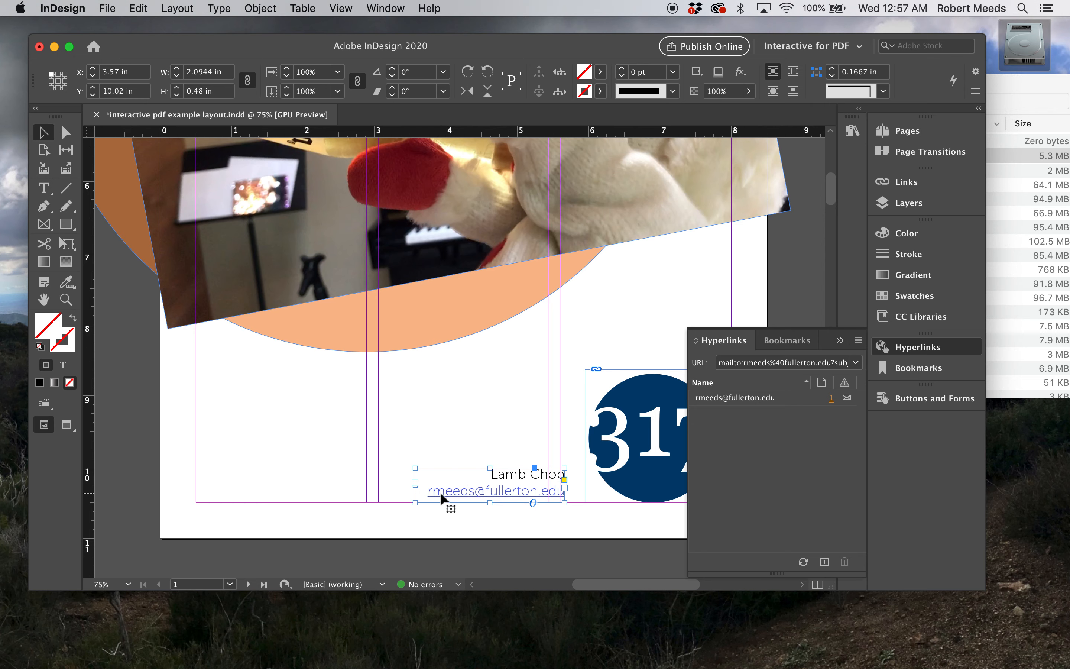
left_click(45, 193)
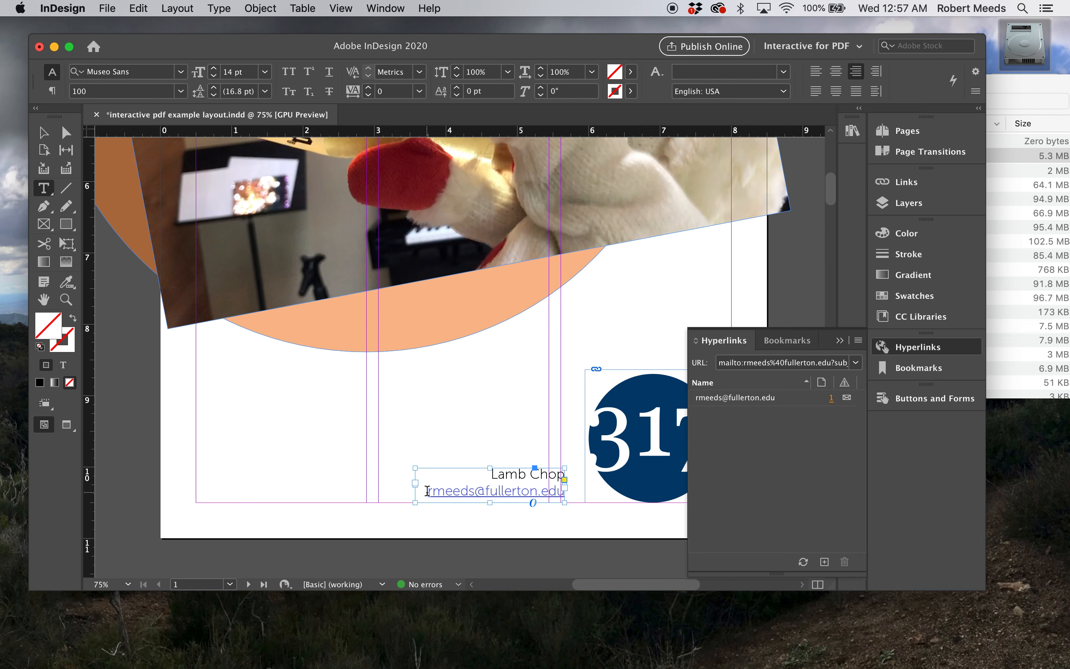
left_click_drag(427, 491, 558, 500)
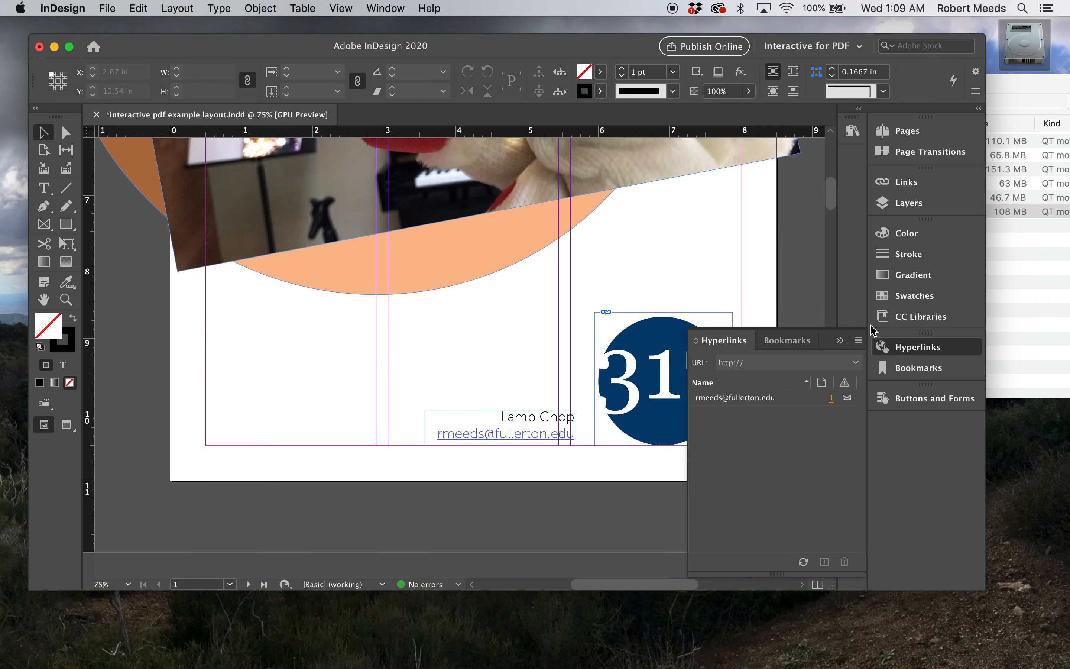
left_click(839, 341)
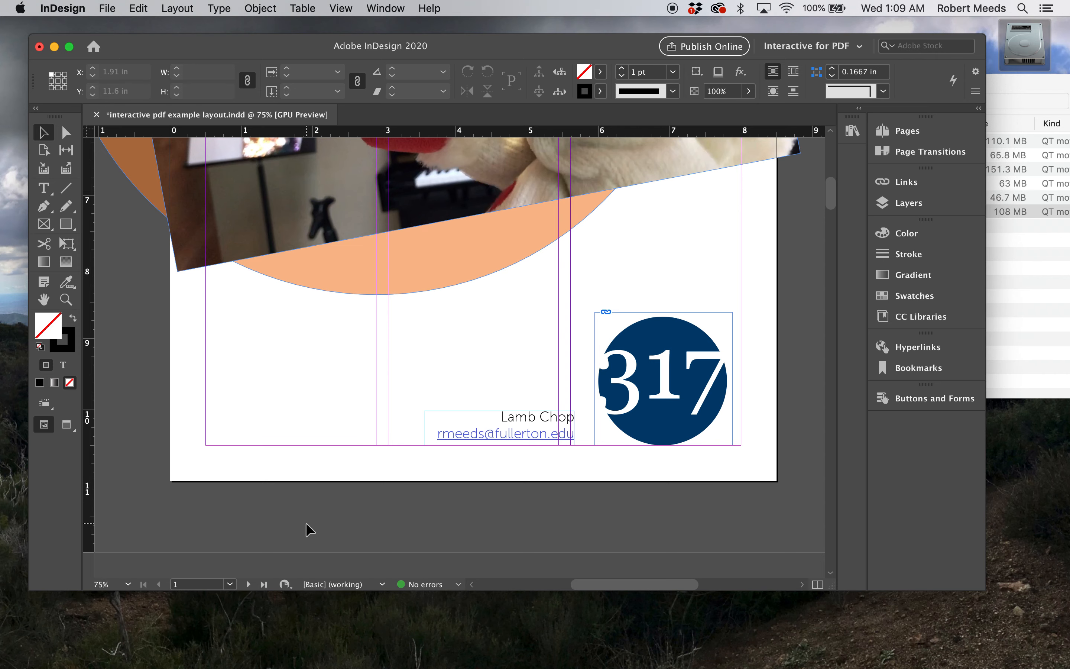
Return to the B-Master page and examine the Table of Contents label in its footer
left_click(230, 584)
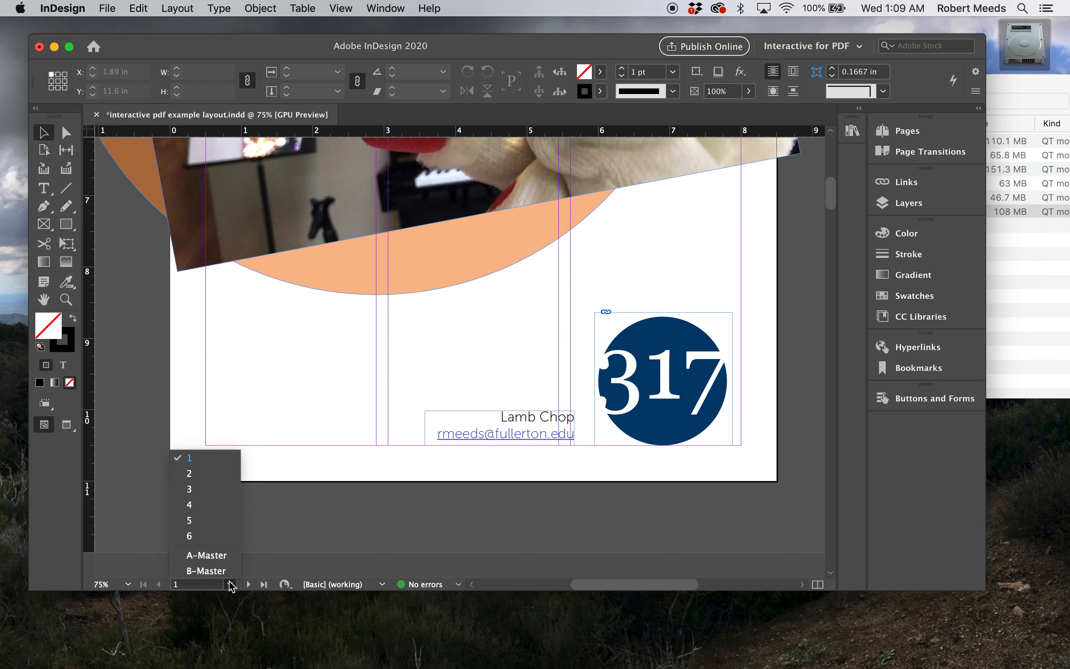
left_click(221, 571)
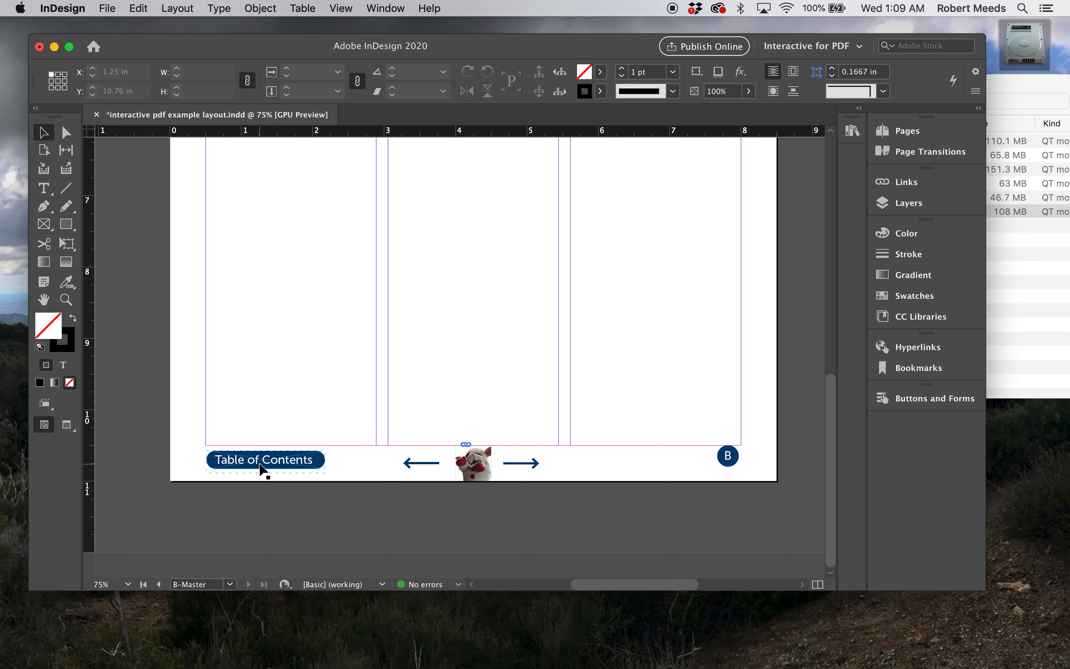
scroll(350, 511, "up", 3)
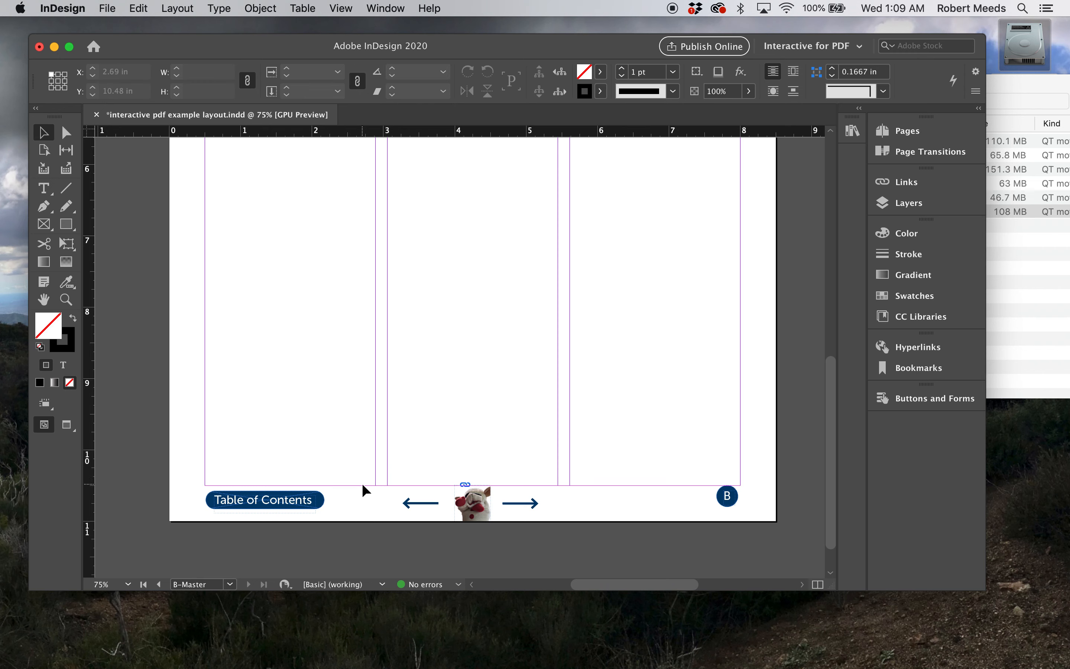
Create a bookmark for page 2 named "table of contents"
left_click(232, 584)
left_click(212, 472)
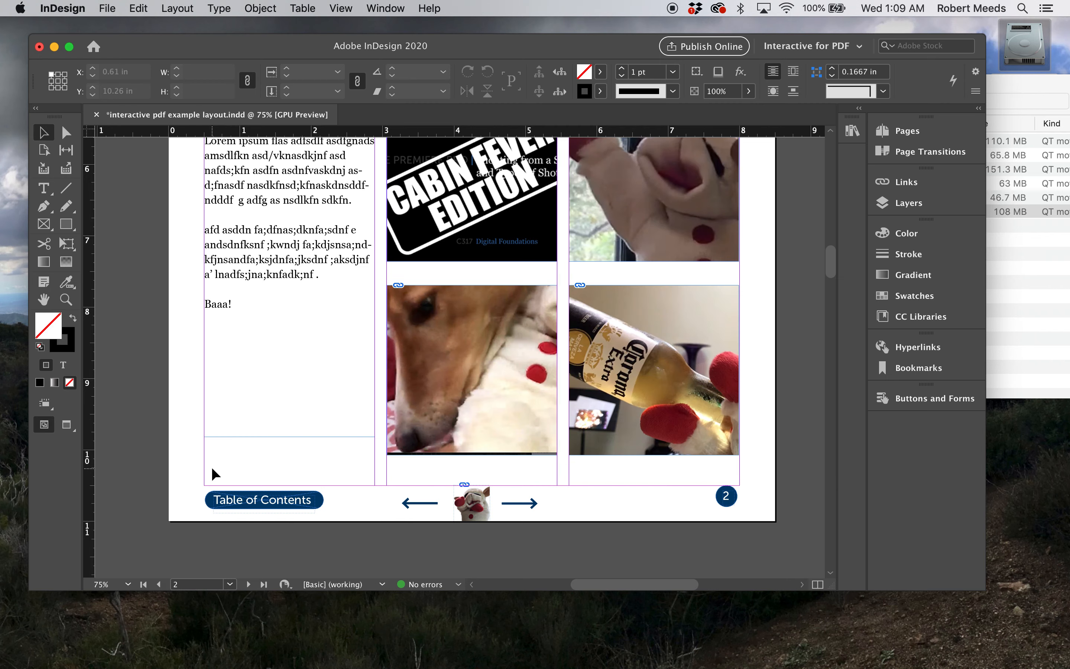
scroll(279, 399, "up", 3)
scroll(279, 401, "down", 1)
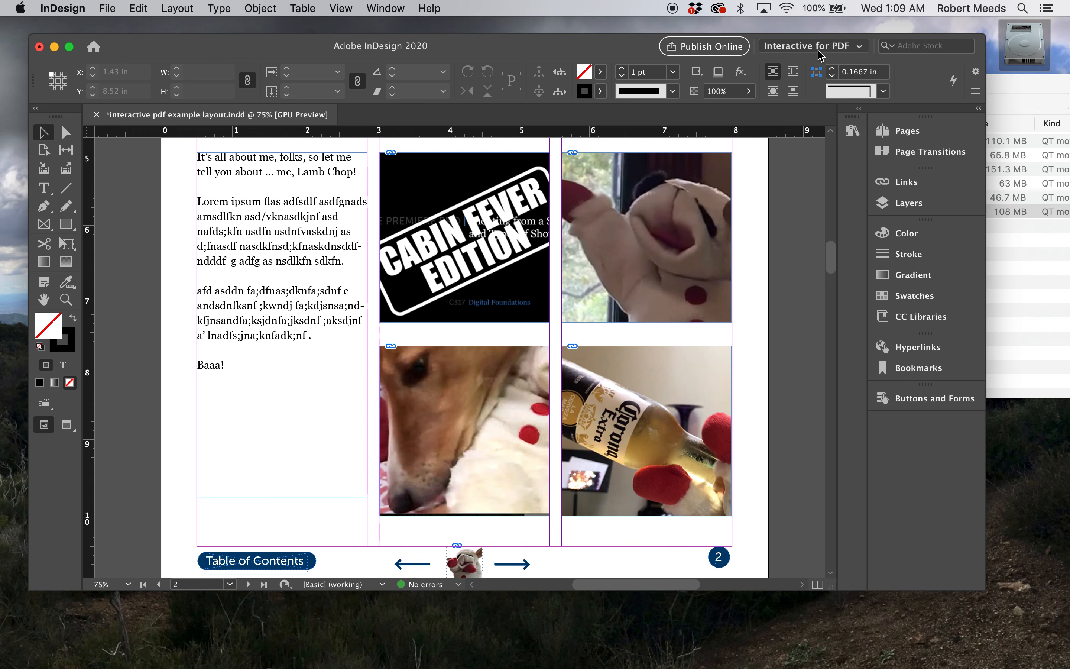
left_click(908, 369)
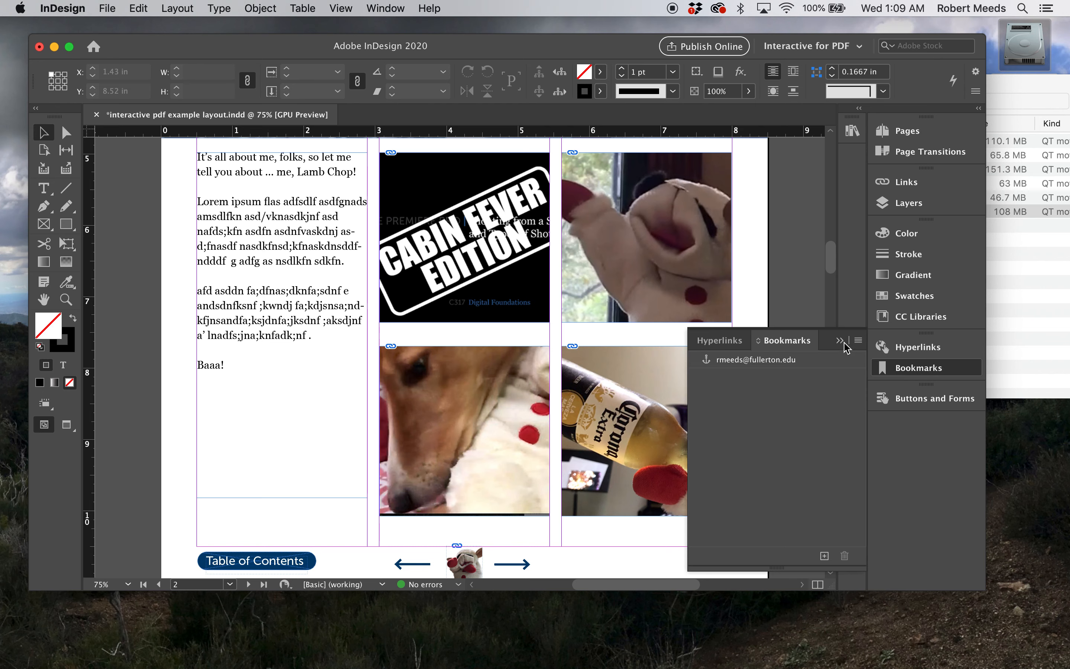
left_click(803, 342)
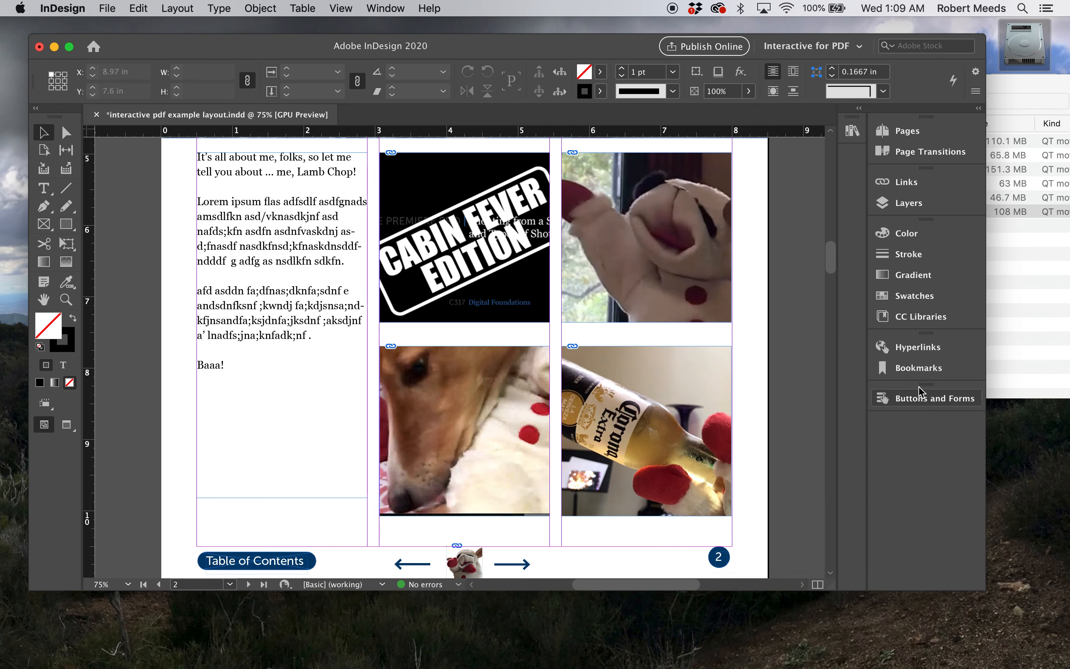
left_click(908, 369)
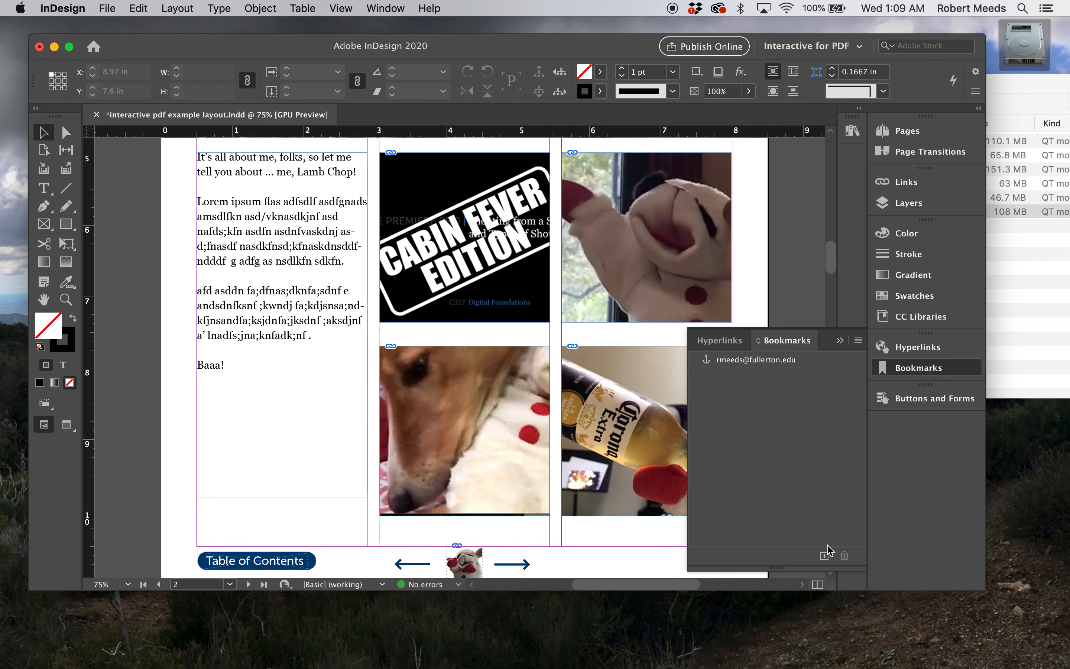
left_click(824, 556)
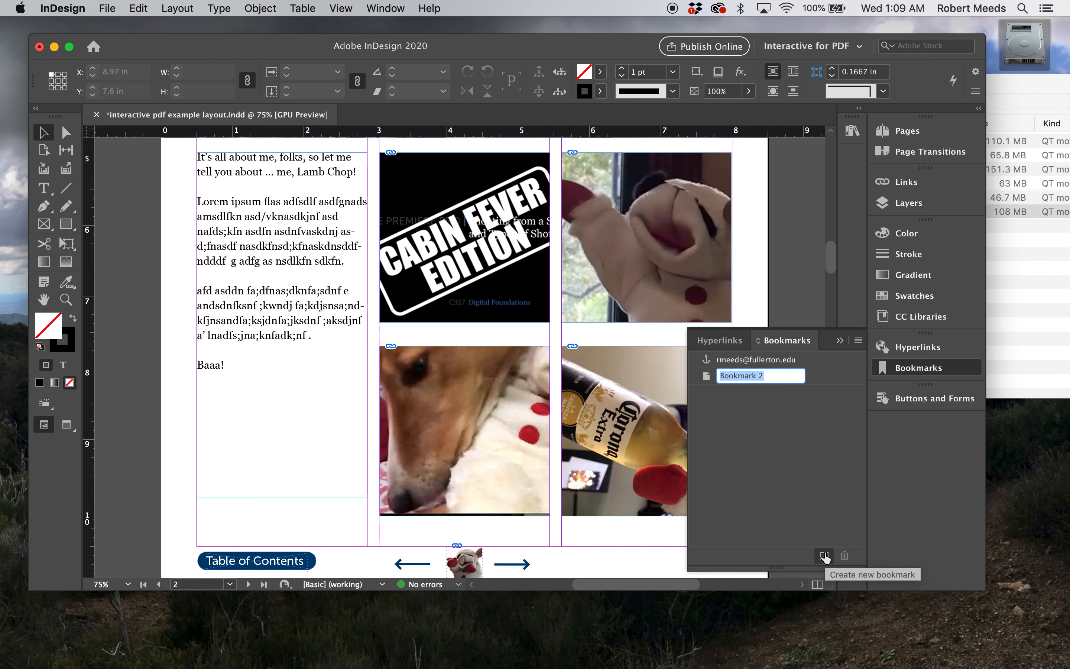
type("table")
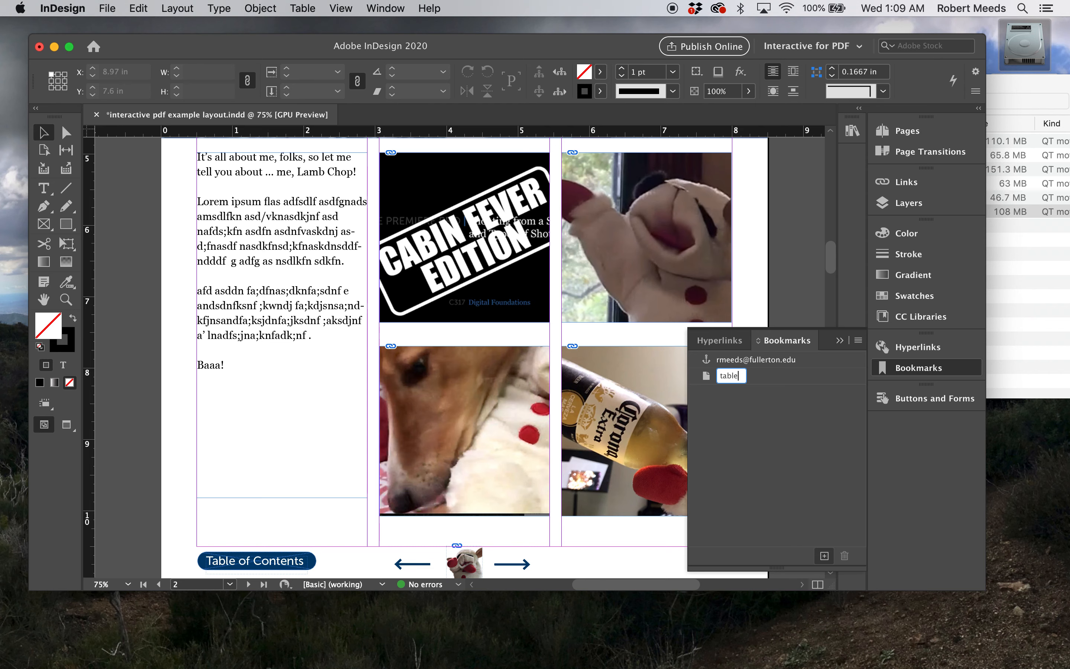
type(" of contents")
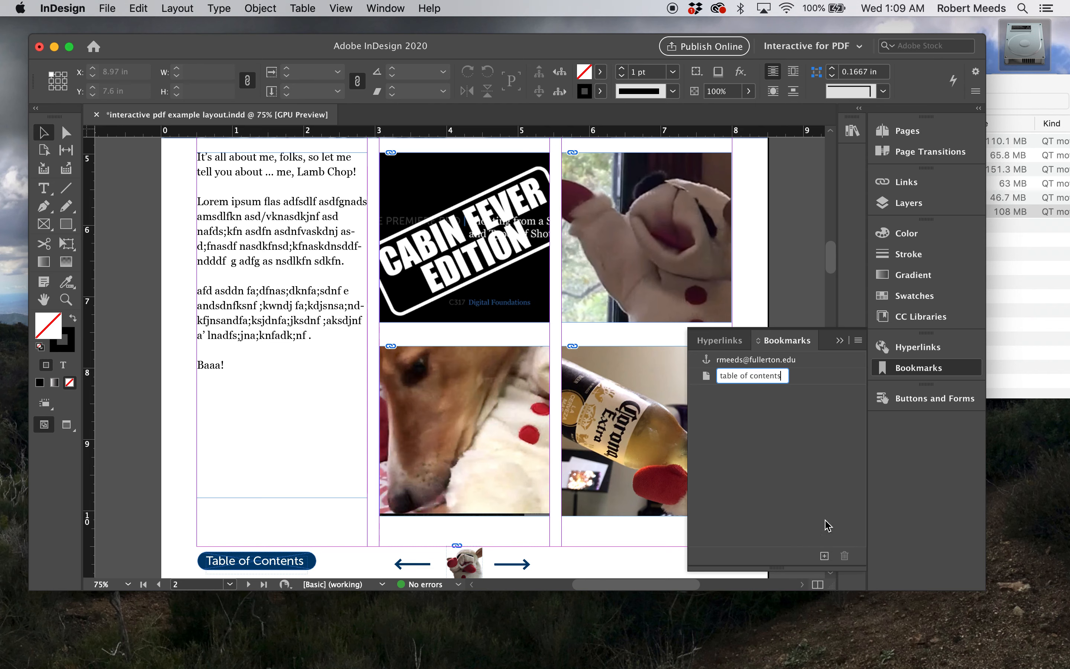
left_click(831, 466)
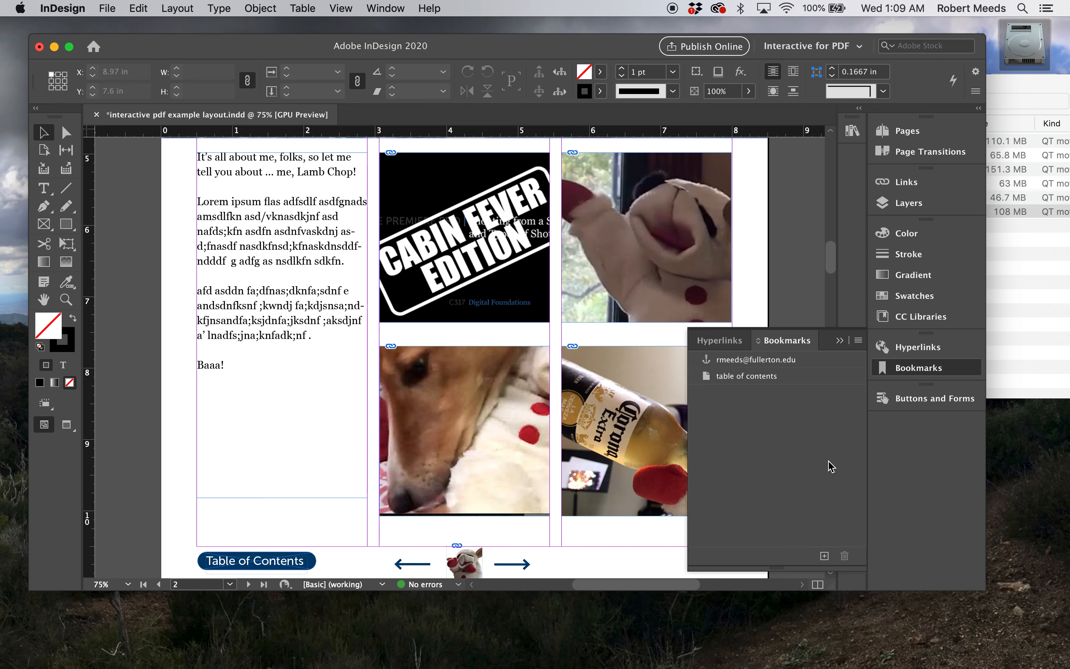
left_click(841, 340)
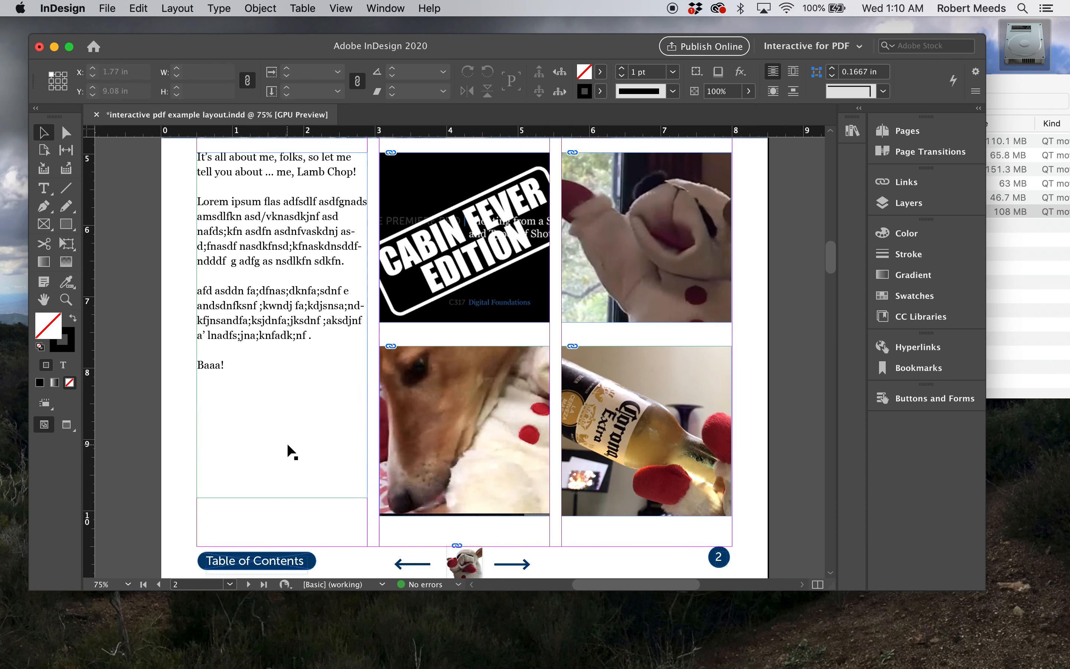
Convert the Table of Contents label in the B-Master footer into a button
left_click(231, 585)
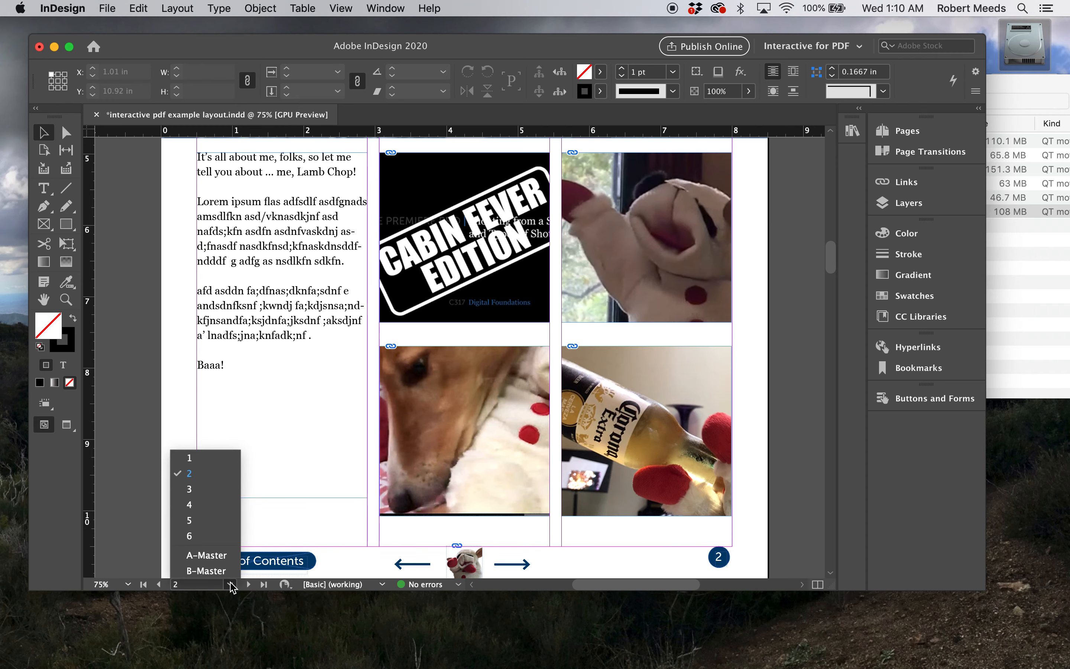
left_click(206, 571)
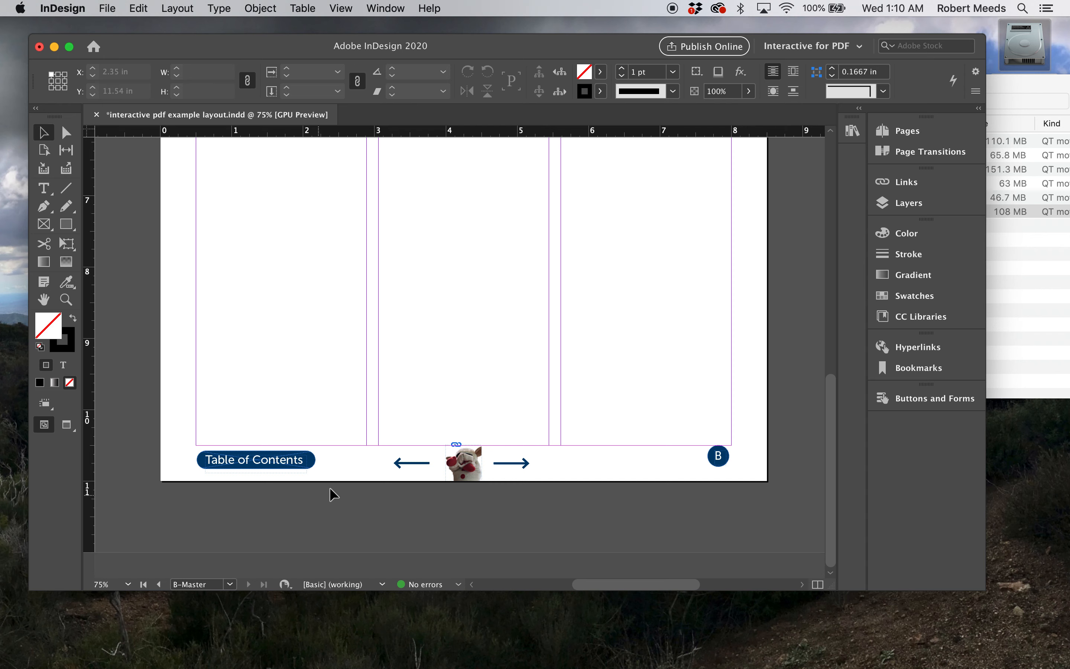
left_click(245, 467)
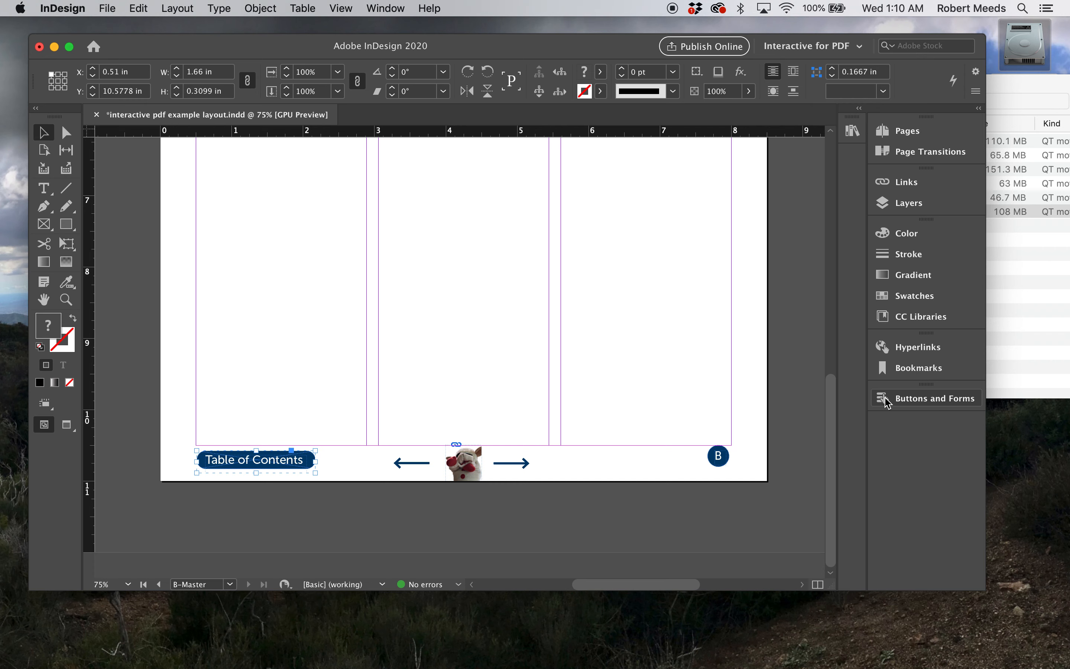
left_click(887, 401)
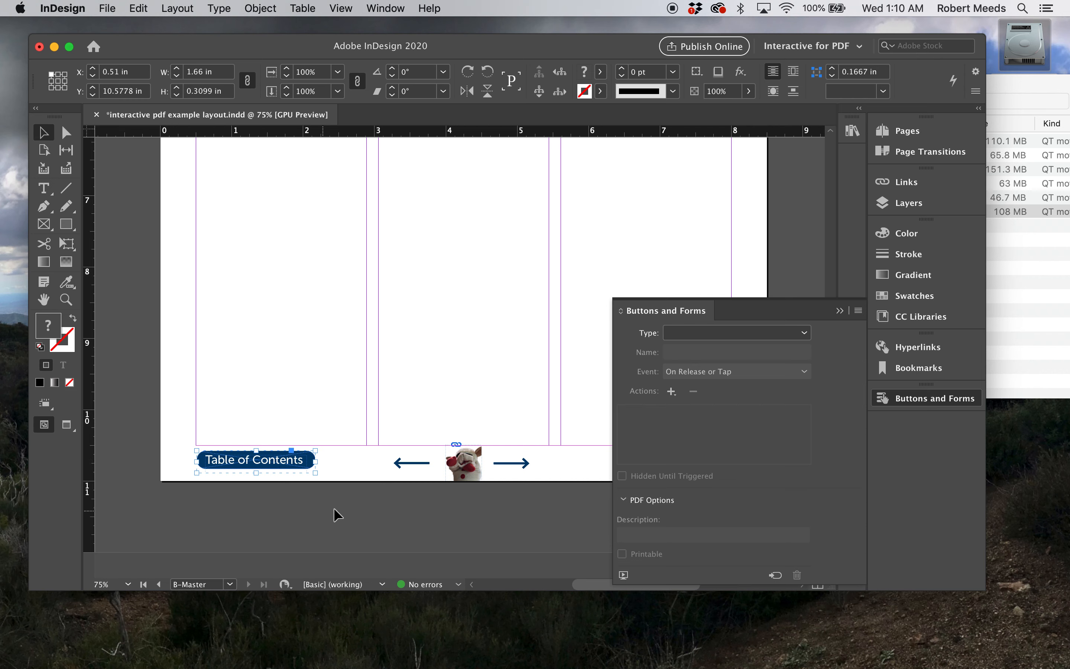
left_click(776, 576)
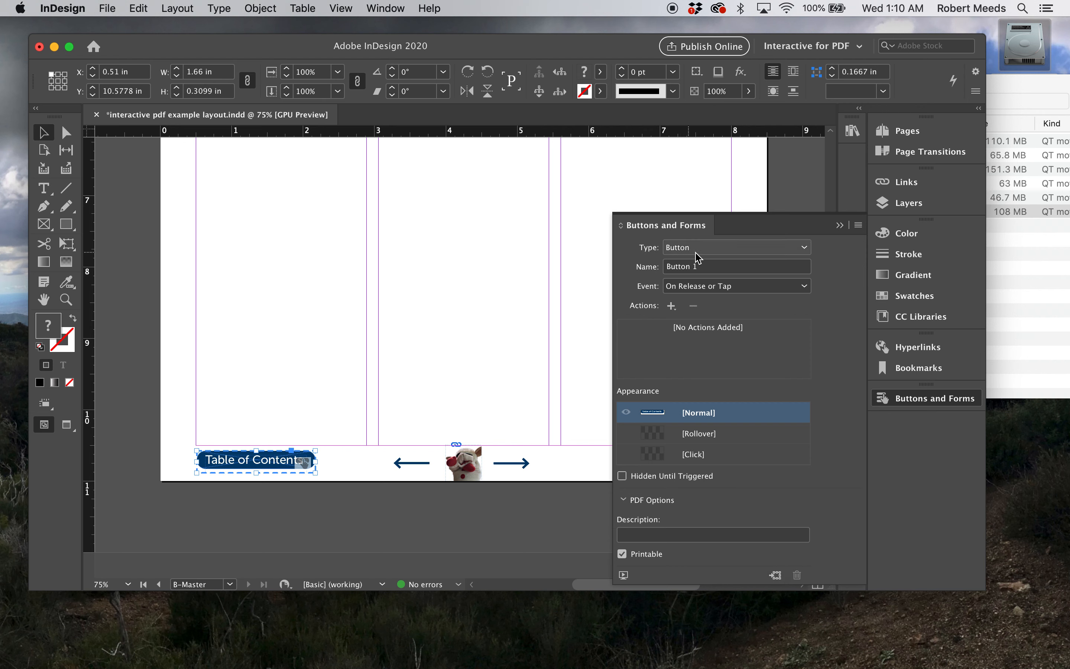
left_click(806, 249)
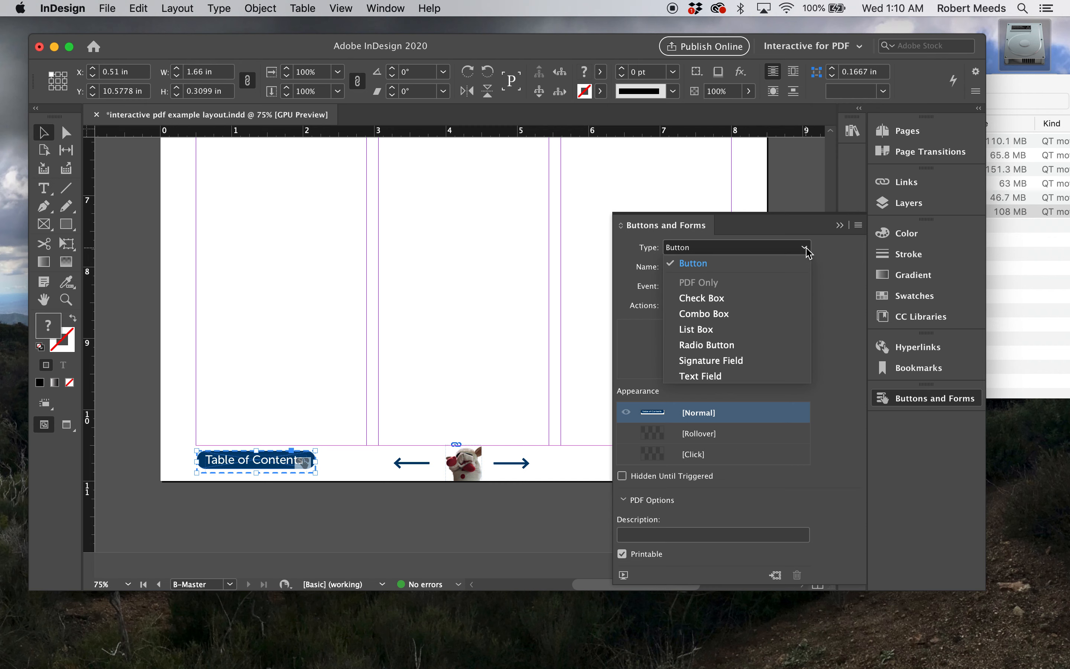
left_click(807, 249)
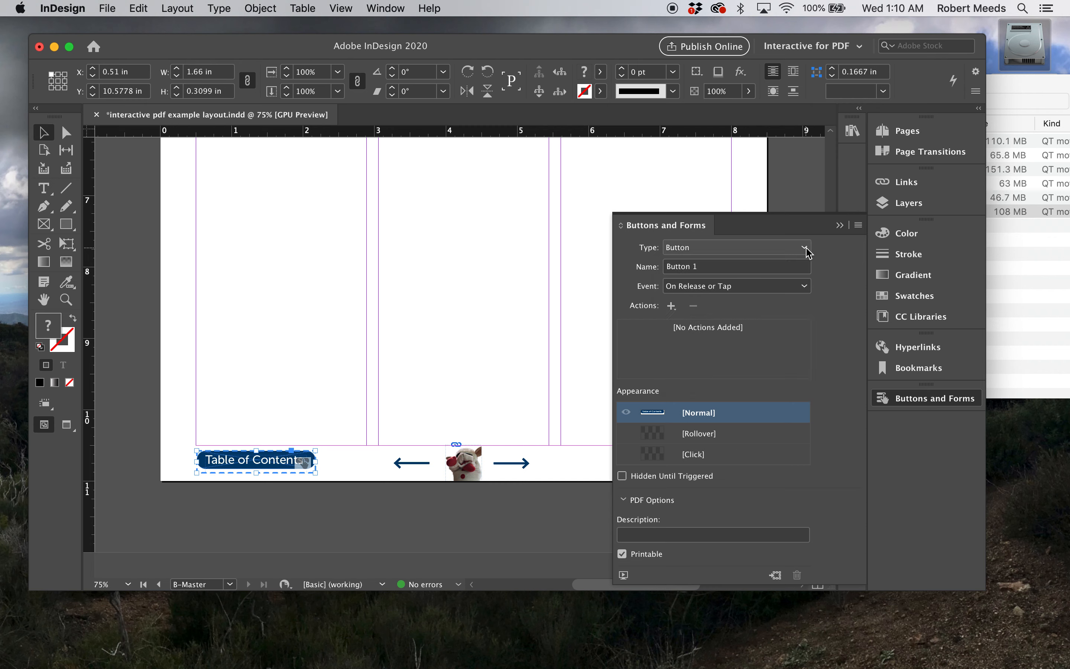
Name the Table of Contents button "go to table of contents" and set its event to On Click
left_click(708, 270)
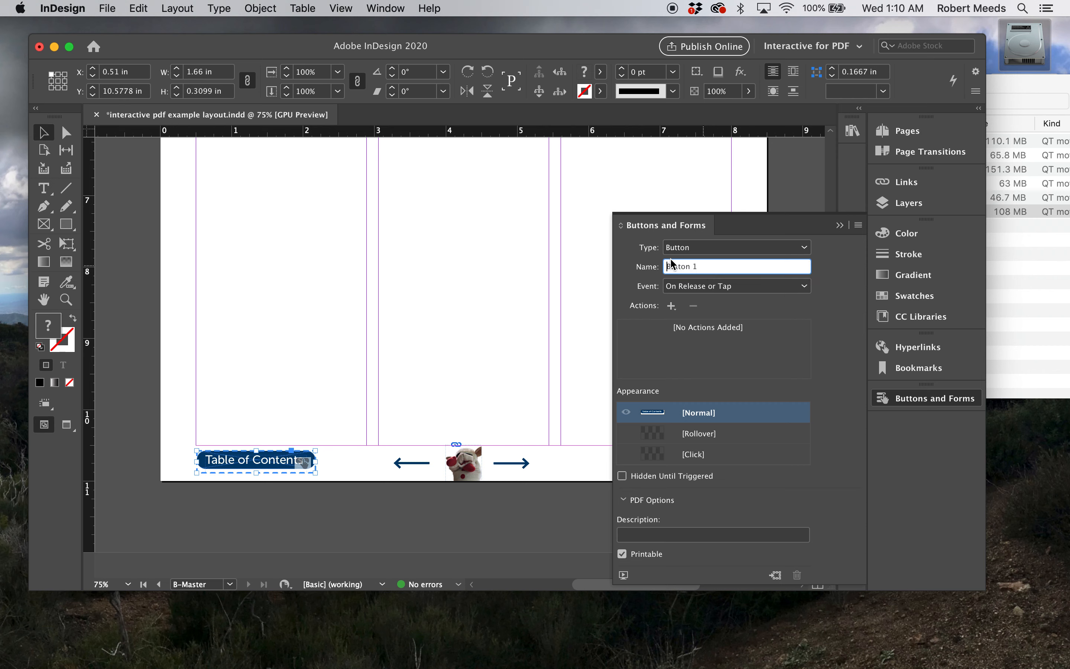
left_click_drag(715, 268, 654, 264)
type("go to table of contents")
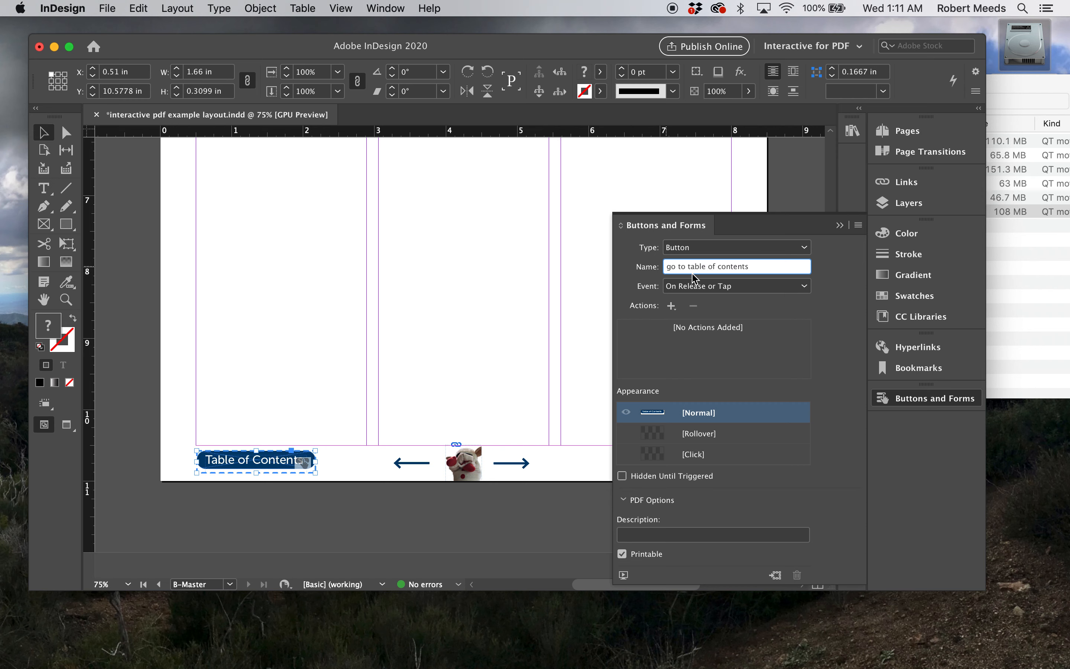
left_click(807, 287)
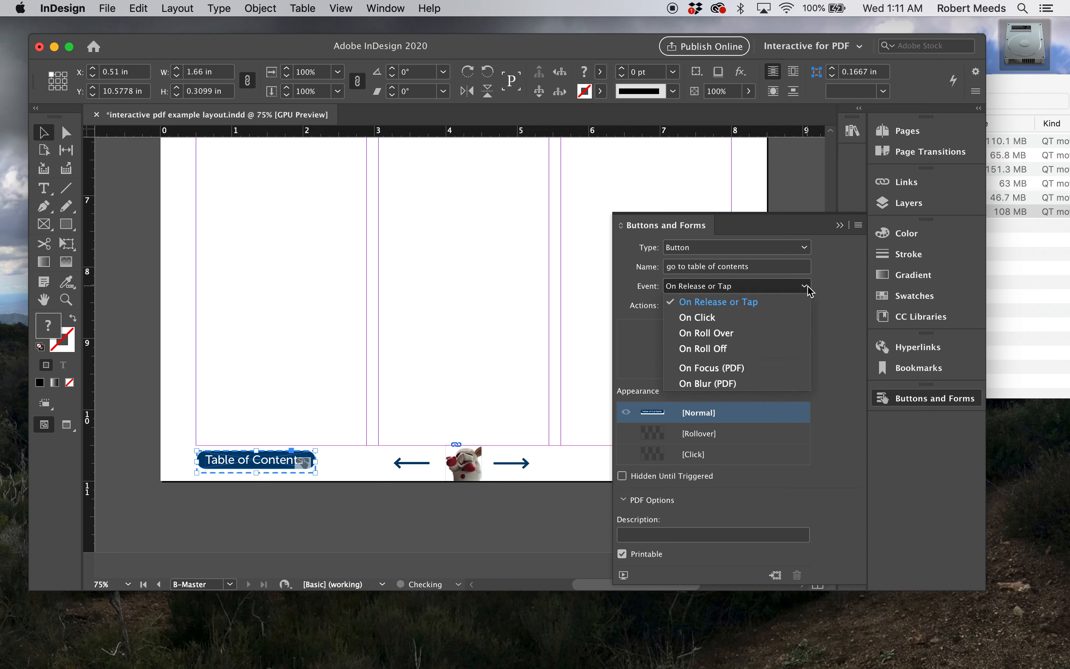
left_click(710, 319)
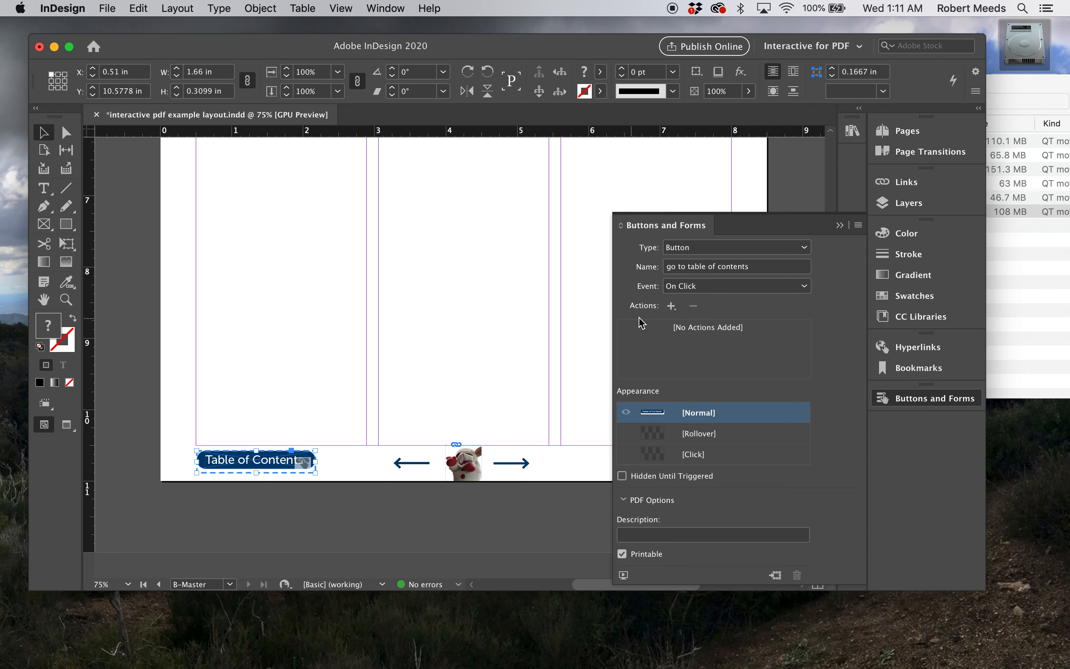
Add a Go To Destination action to the Table of Contents button with the "table of contents" bookmark as destination
left_click(672, 306)
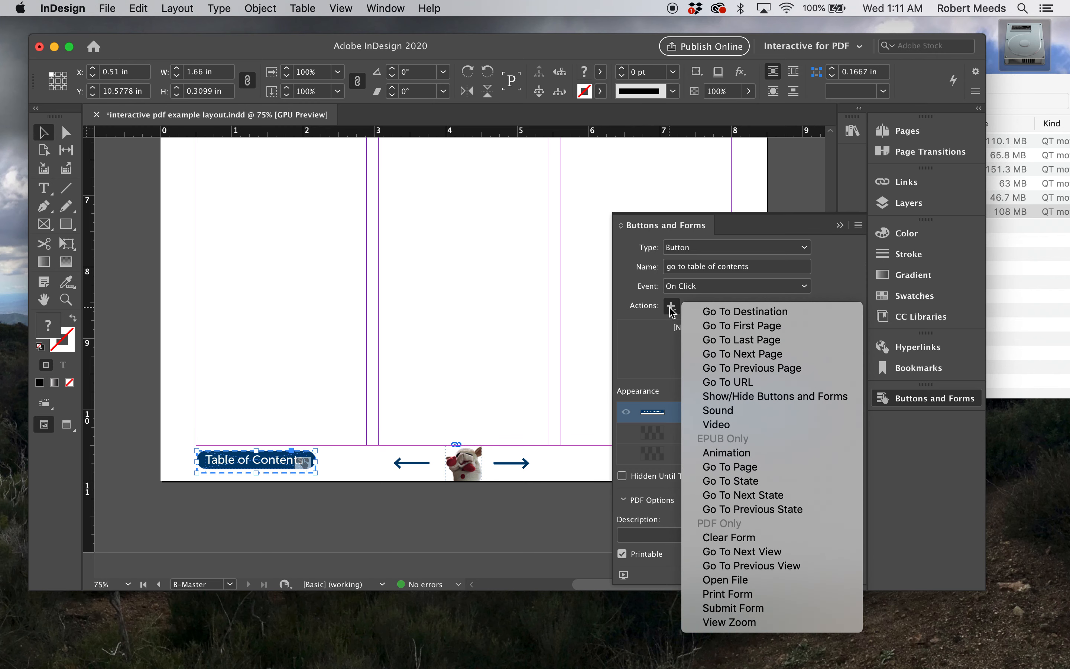
left_click(720, 312)
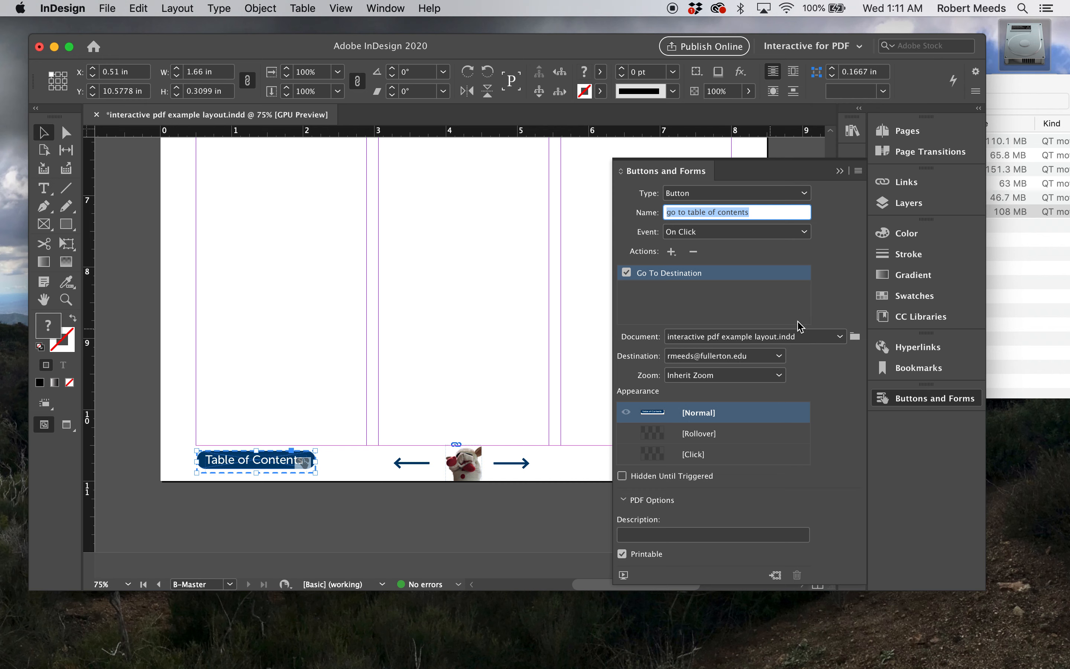
left_click(779, 357)
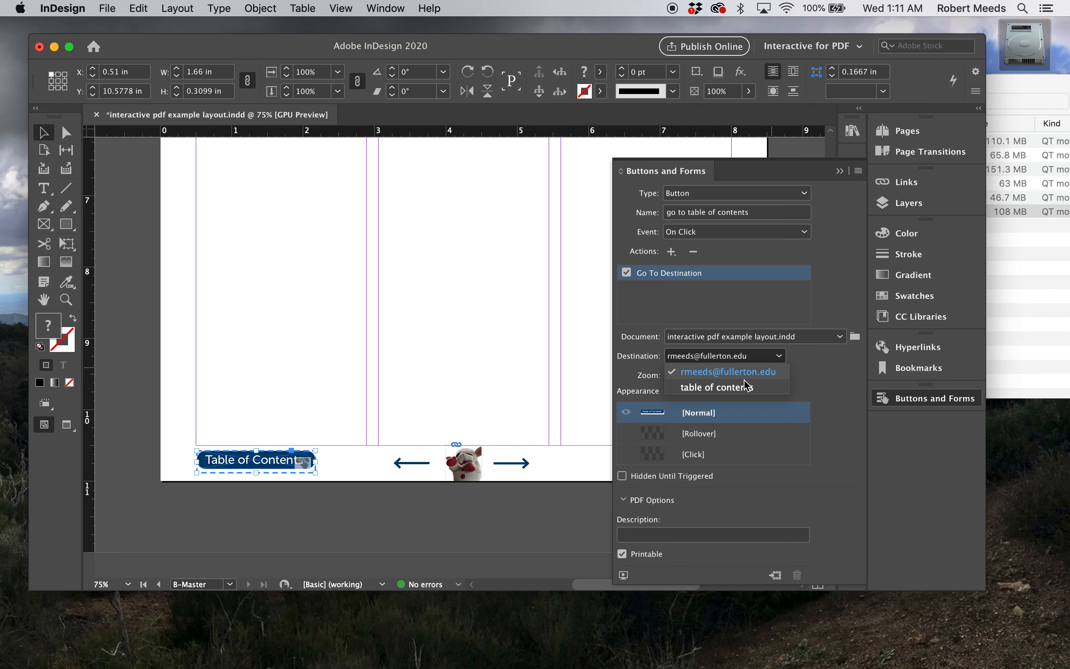
left_click(726, 388)
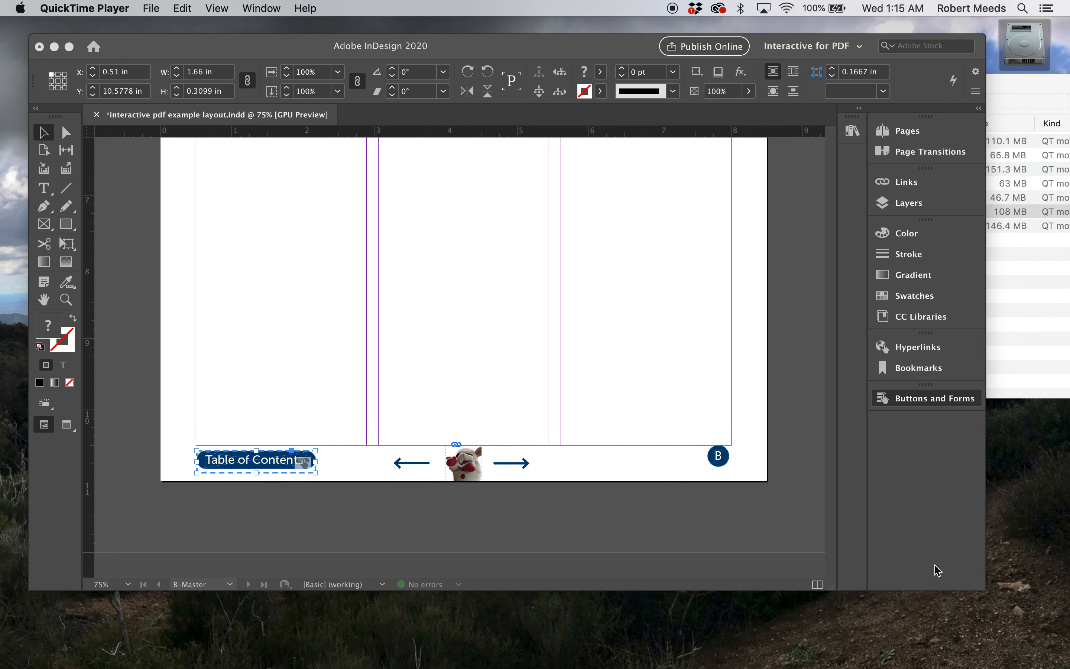
Enlarge the document window and show the B-Master footer at 100% with nothing selected
left_click(975, 582)
left_click_drag(977, 583, 1032, 621)
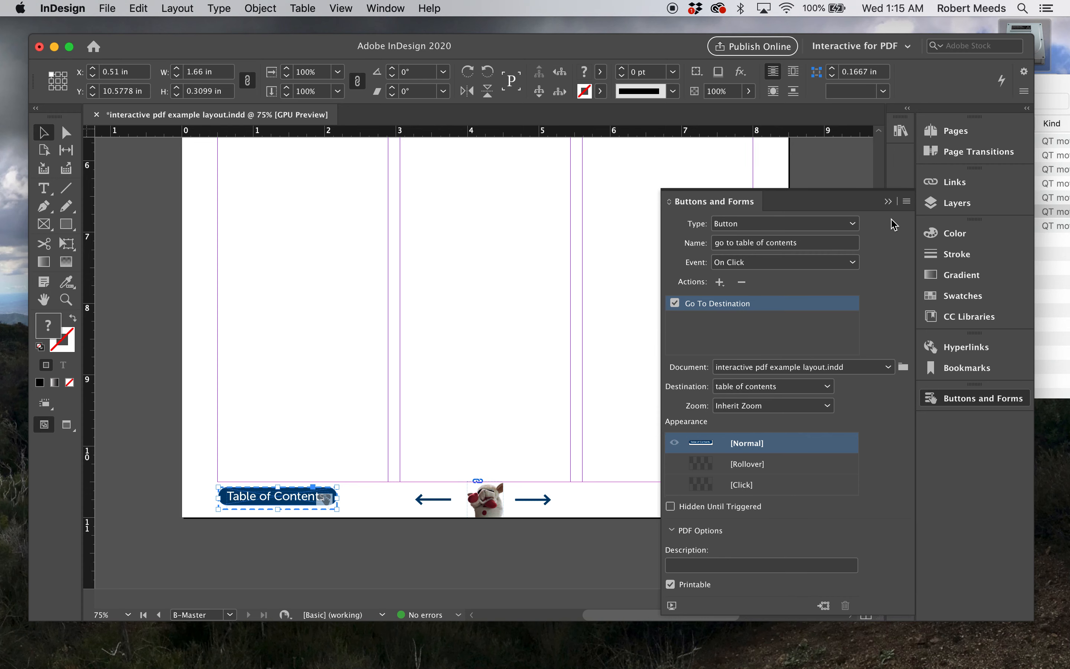
left_click(889, 204)
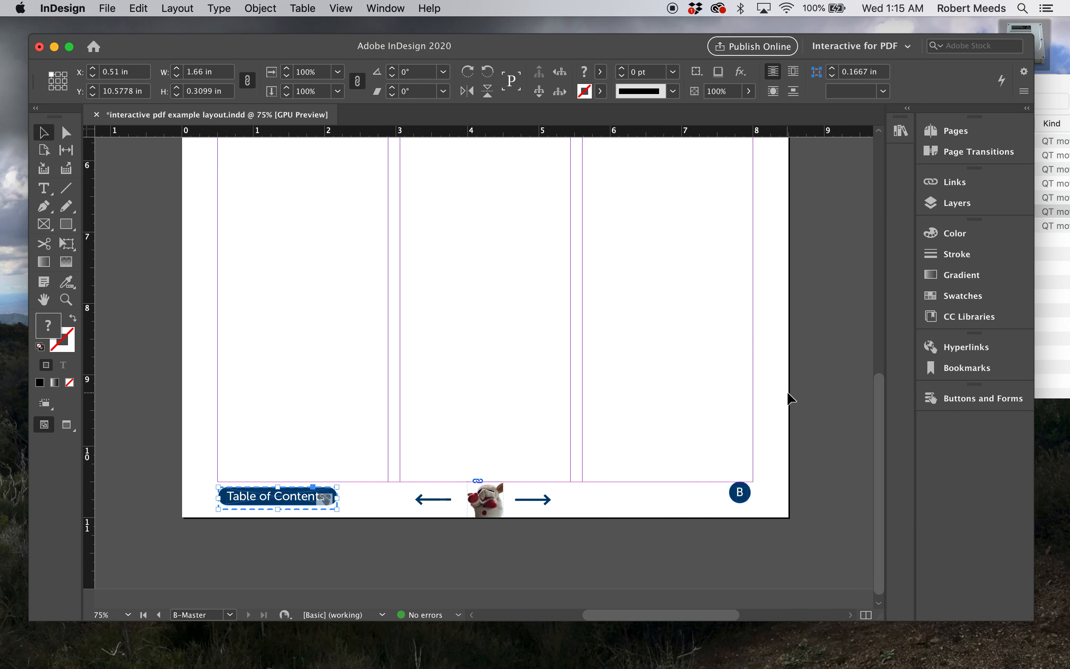
key("super+equal")
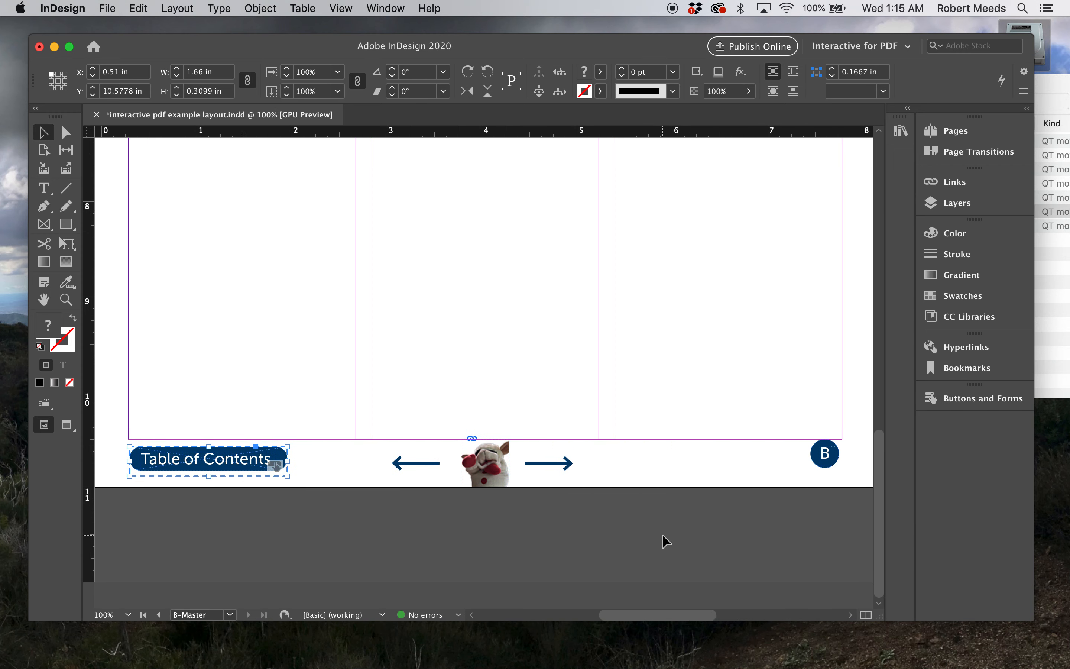
scroll(663, 534, "right", 1)
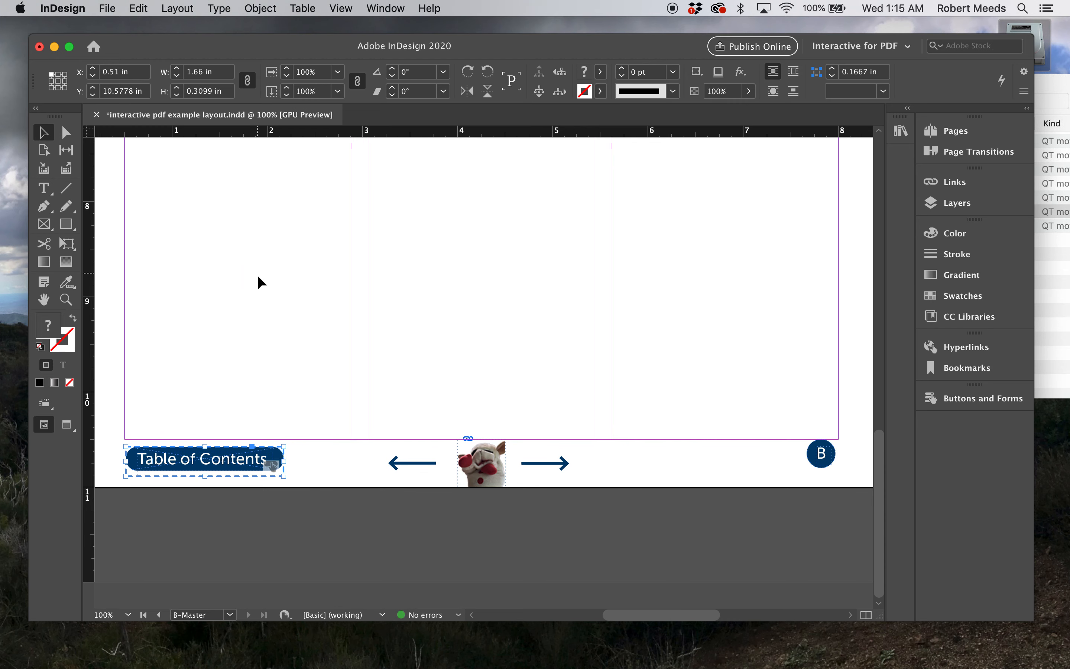
left_click(184, 198)
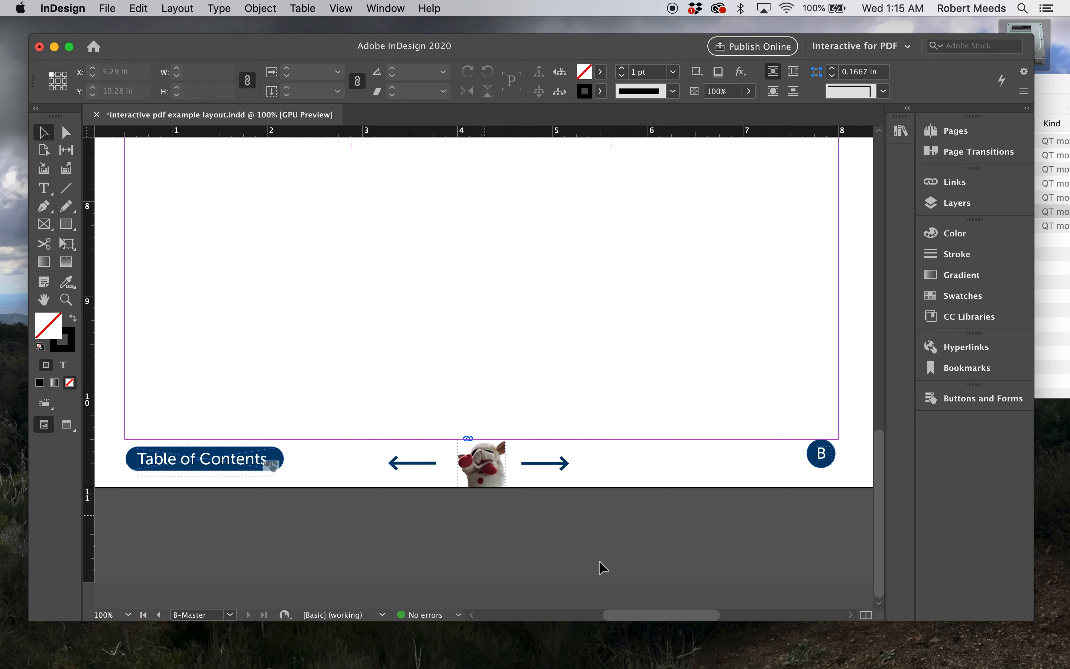
Convert the right-pointing arrow in the B-Master footer into a button named "page forward"
left_click(555, 468)
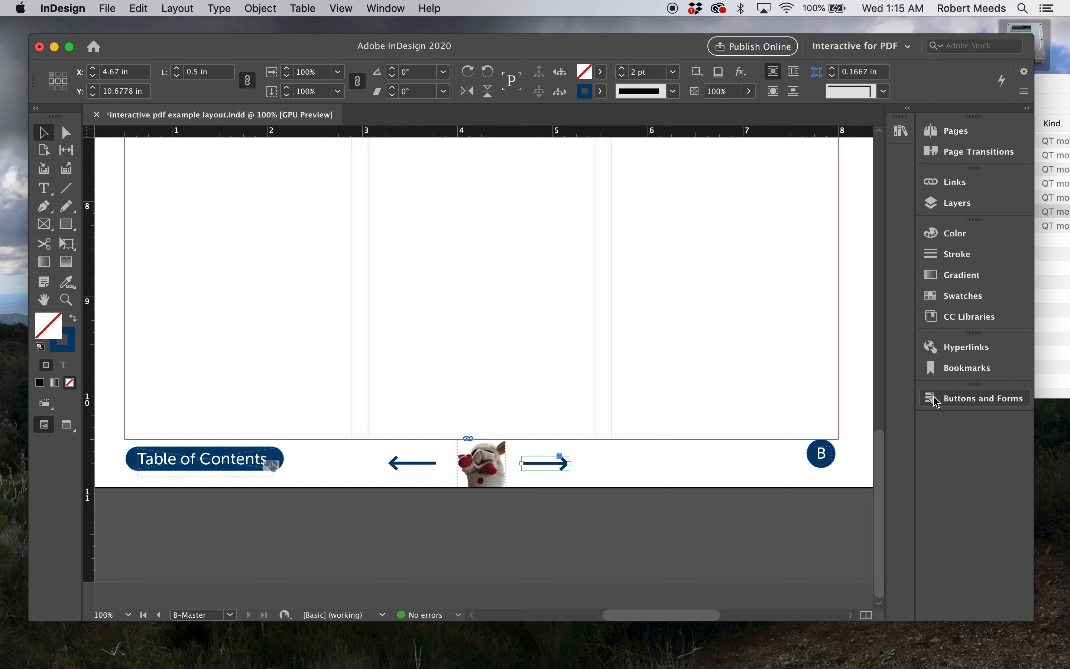
left_click(938, 402)
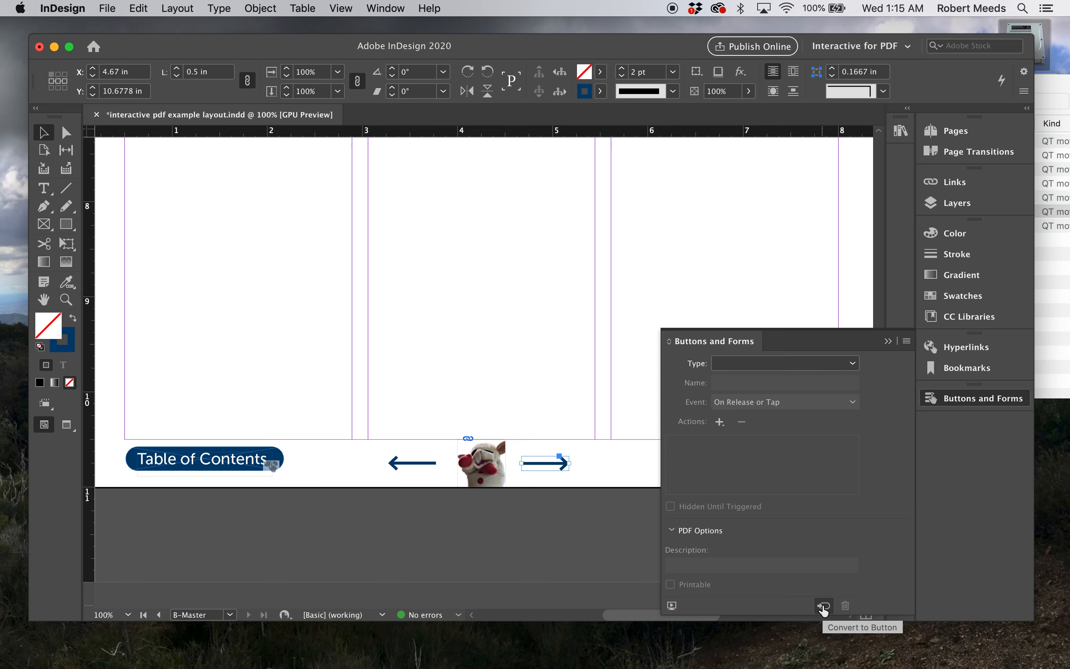
left_click(823, 607)
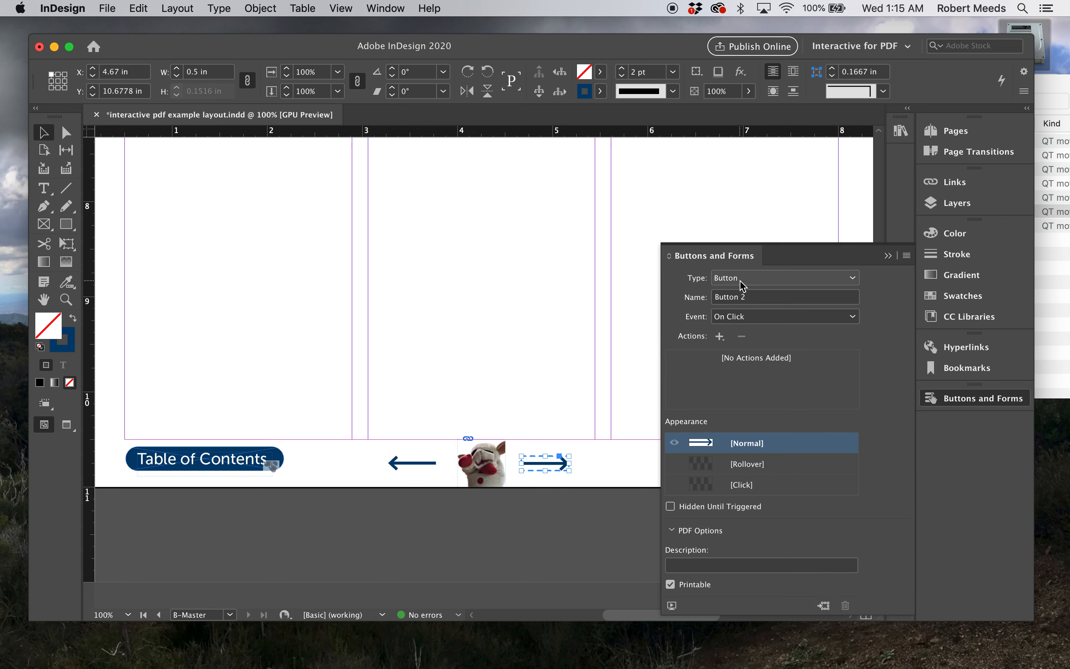
left_click(759, 298)
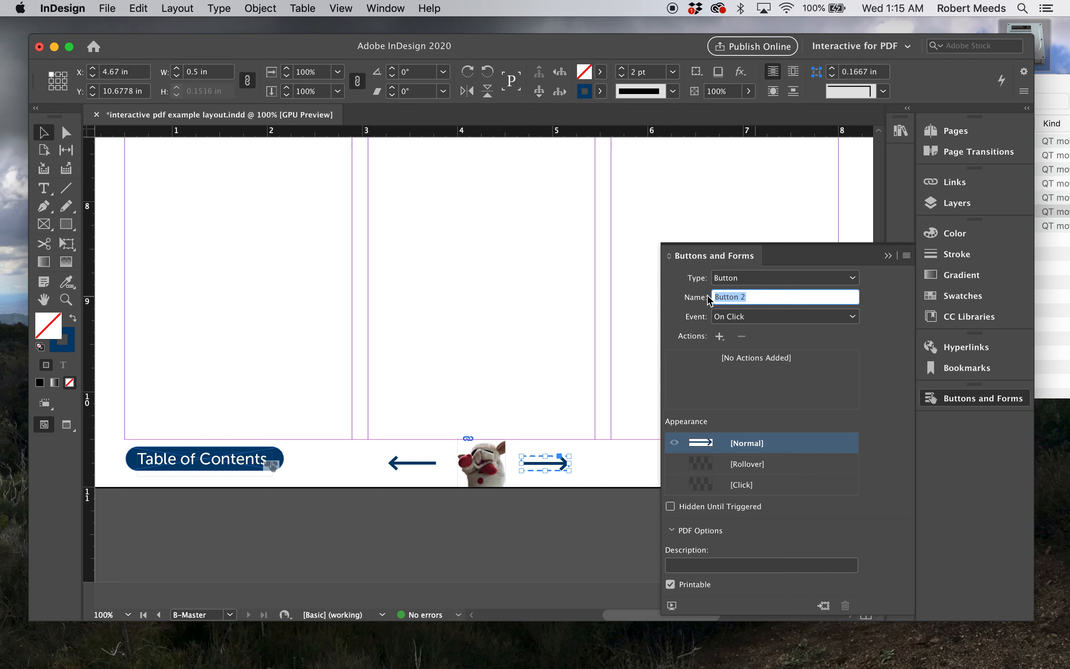
type("page forward")
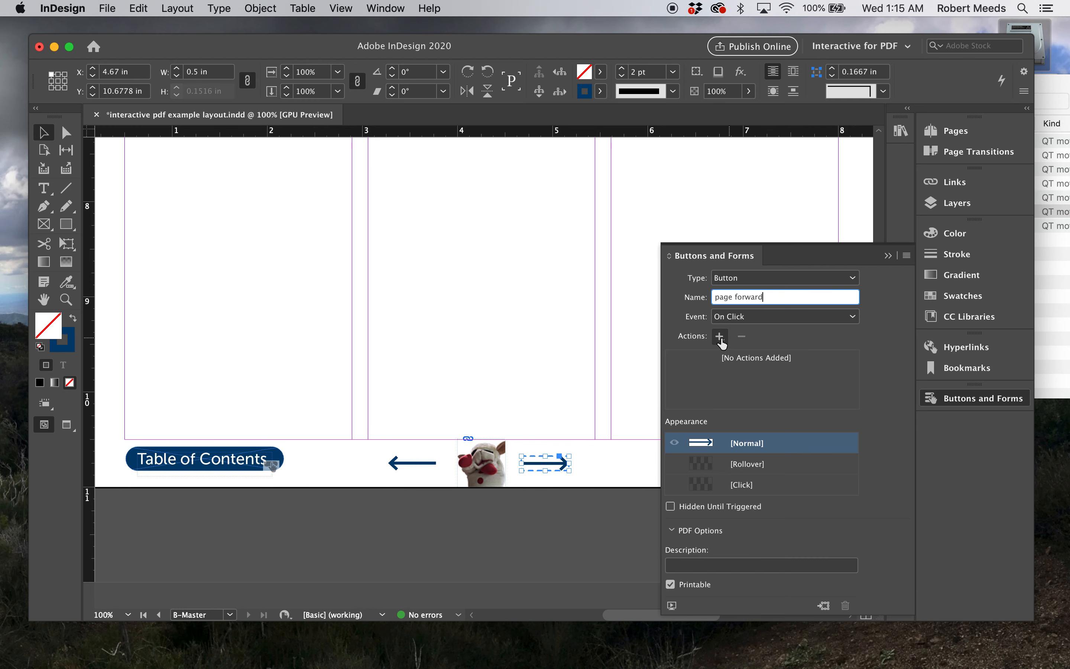
Add a Go To Next Page action to the "page forward" button and deselect it
left_click(720, 337)
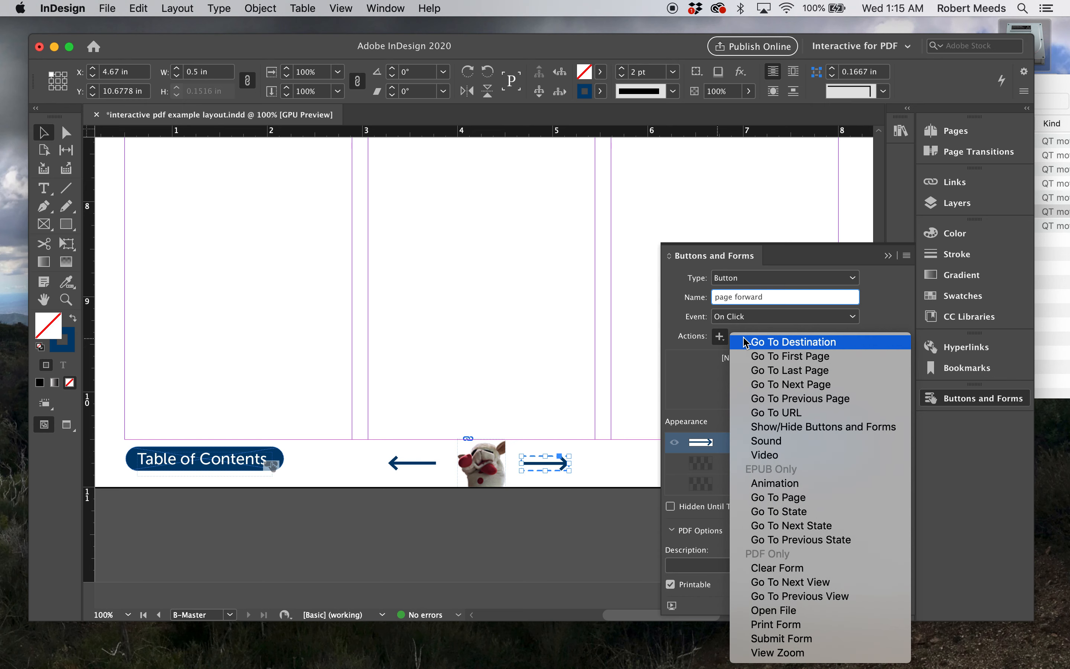
left_click(776, 385)
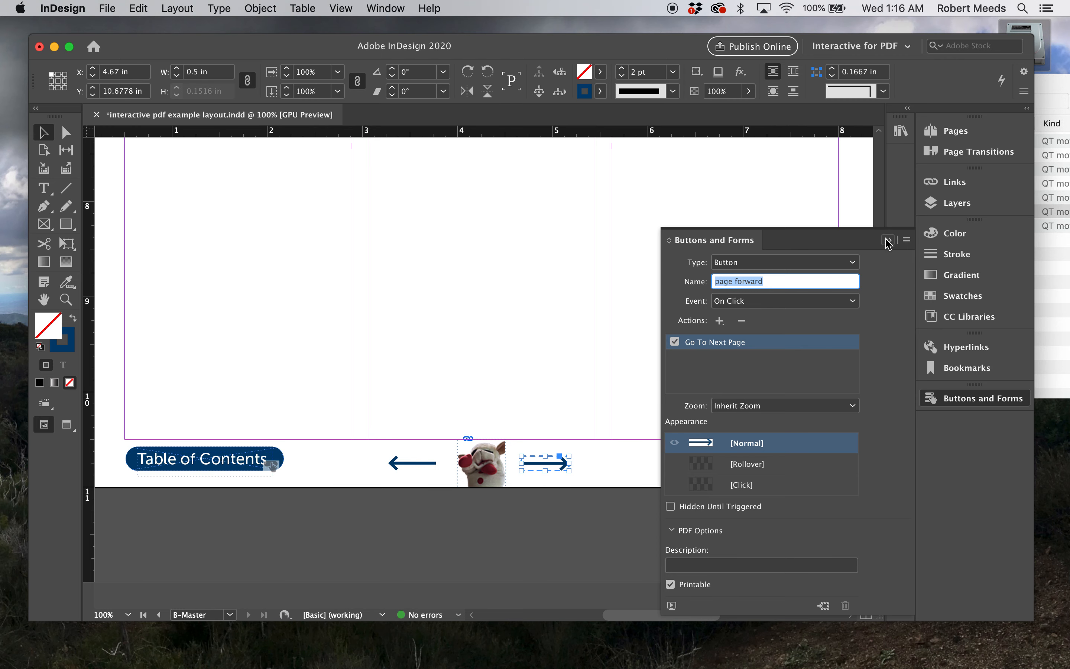
left_click(888, 242)
left_click(652, 461)
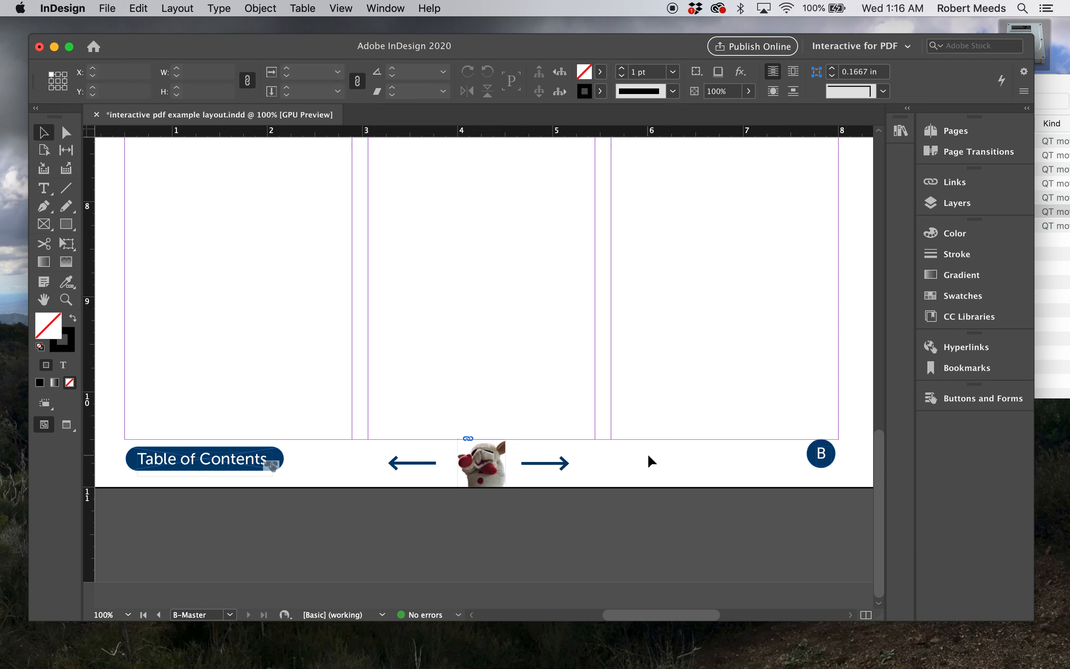
Convert the left-pointing arrow in the B-Master footer into a button named "page back"
left_click(401, 469)
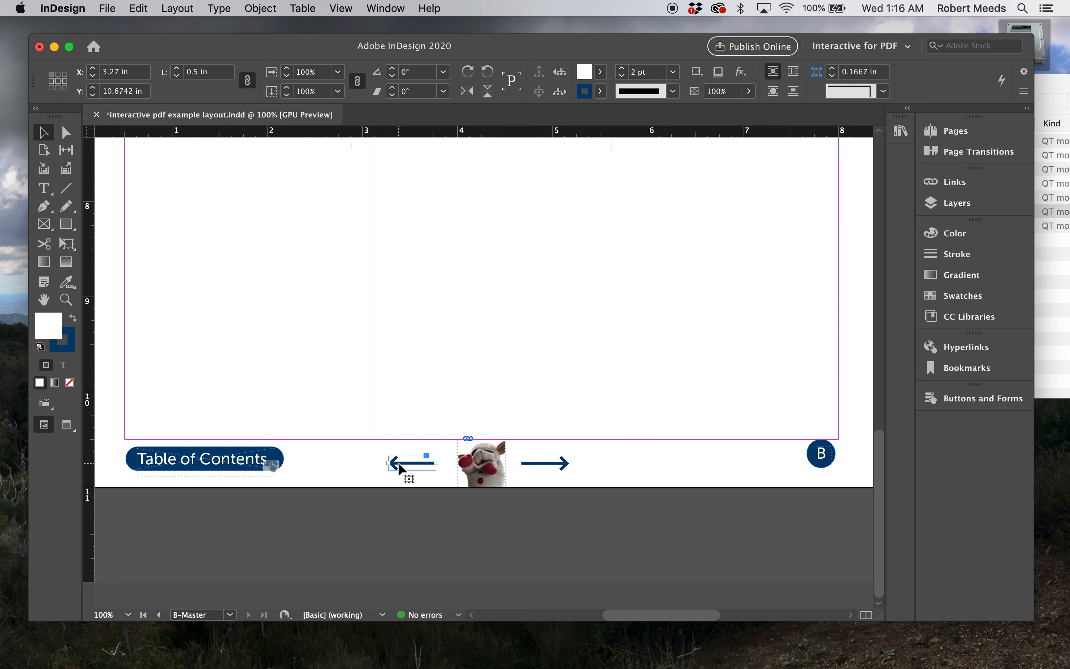
left_click(945, 398)
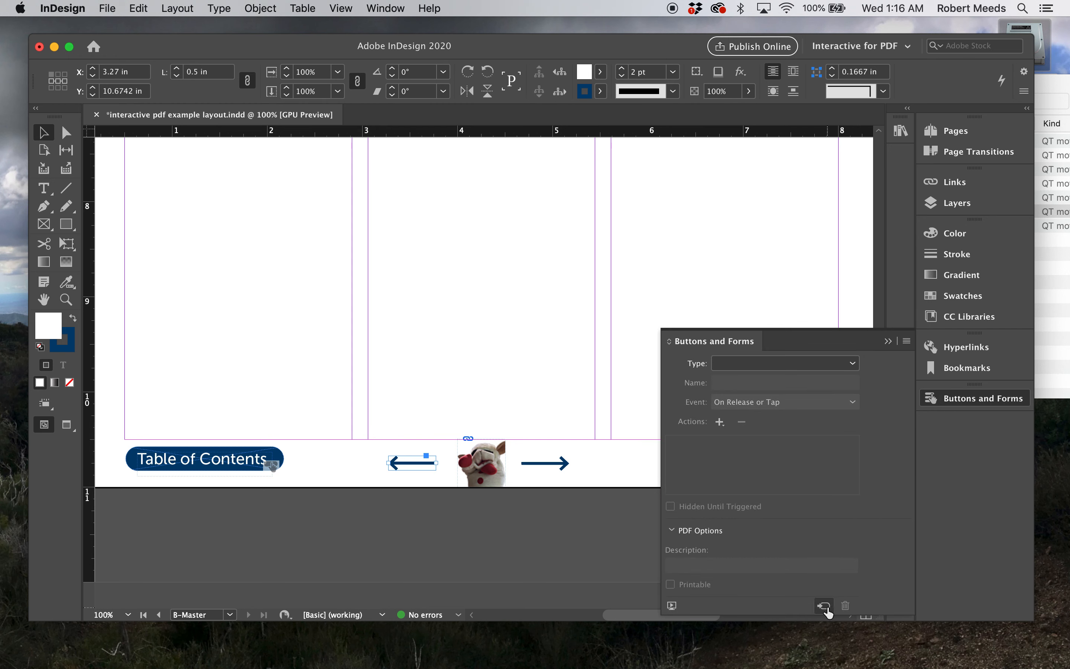
left_click(826, 607)
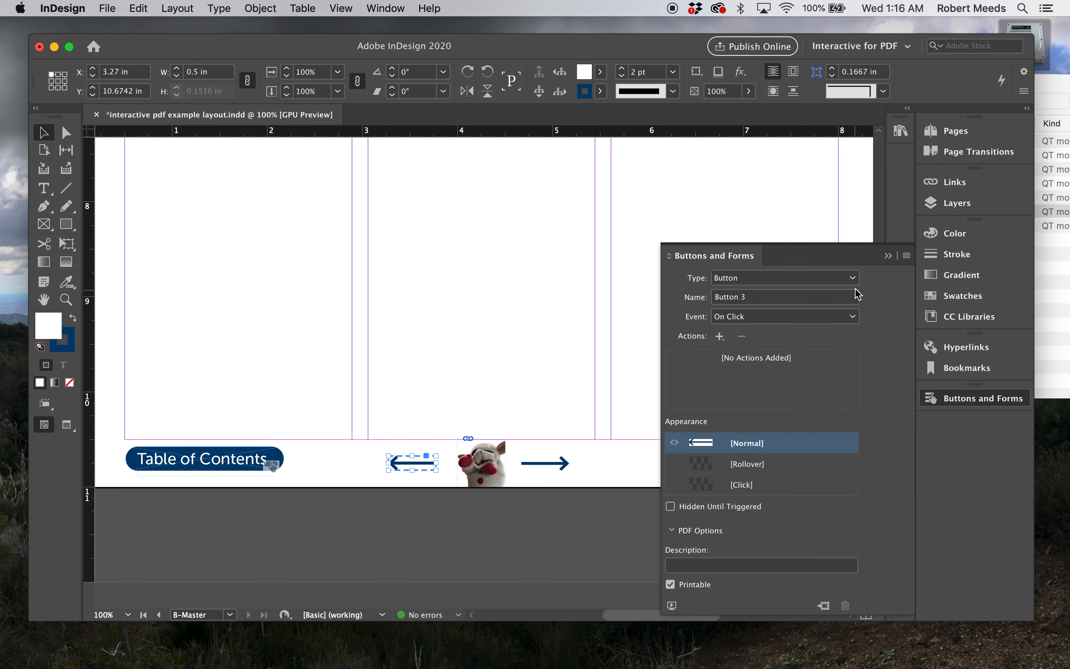
left_click(762, 302)
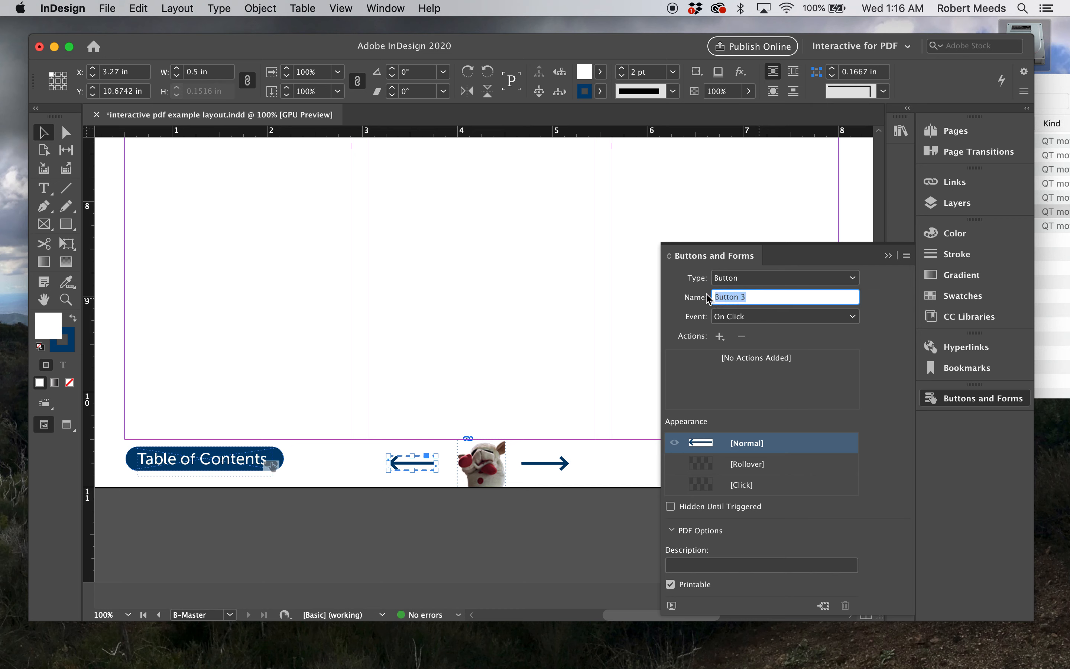
type("bahg")
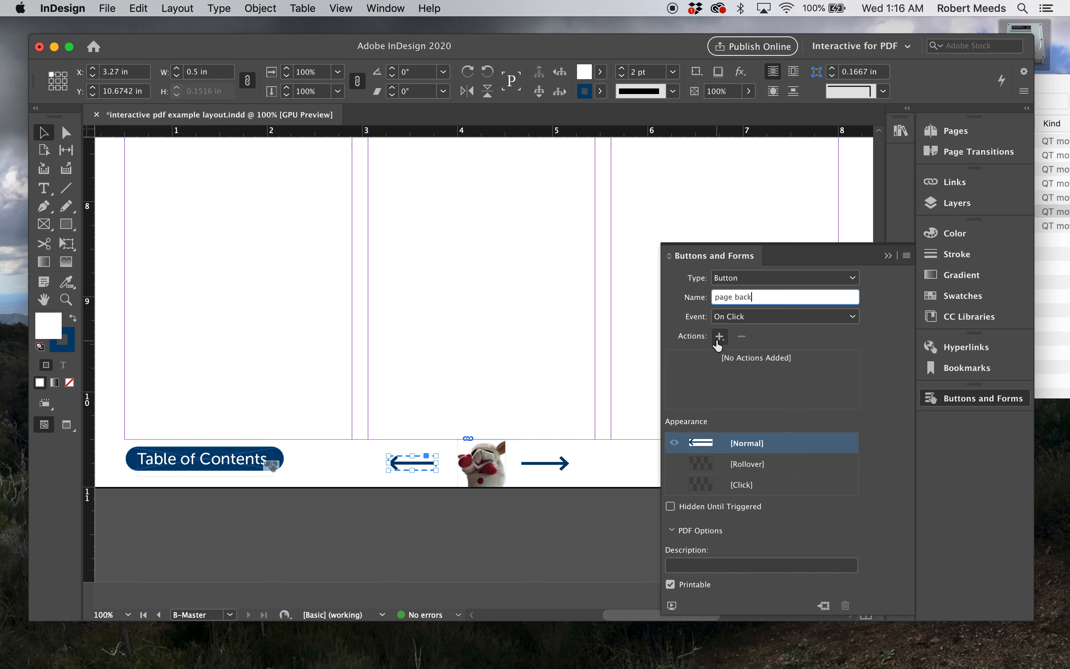
Add a Go To Previous Page action to the "page back" button and deselect it
left_click(720, 337)
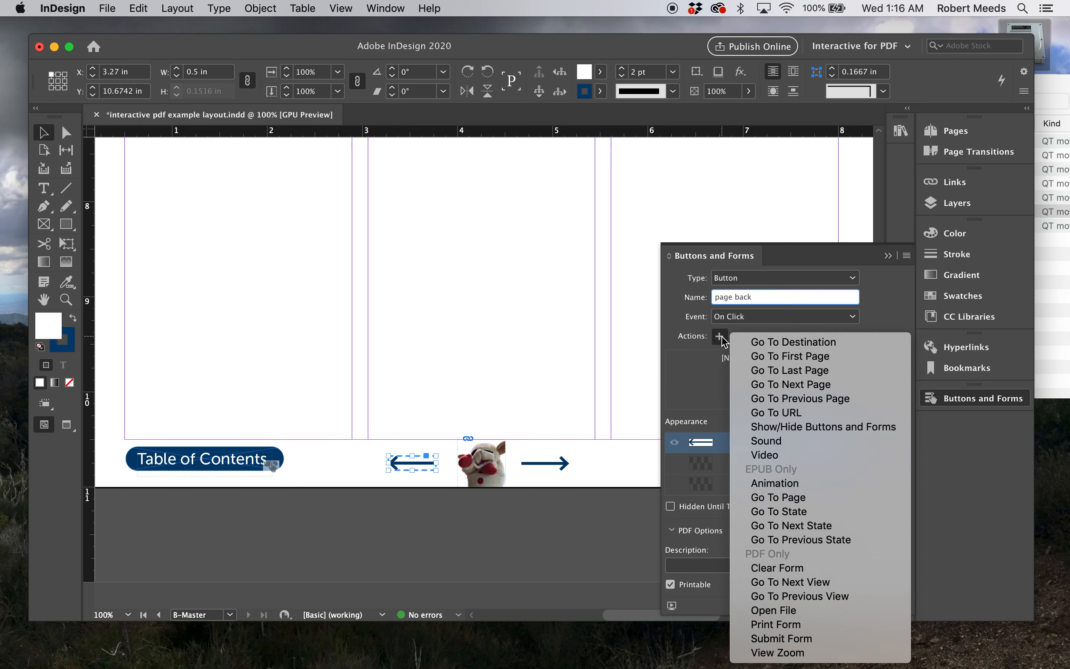
left_click(801, 399)
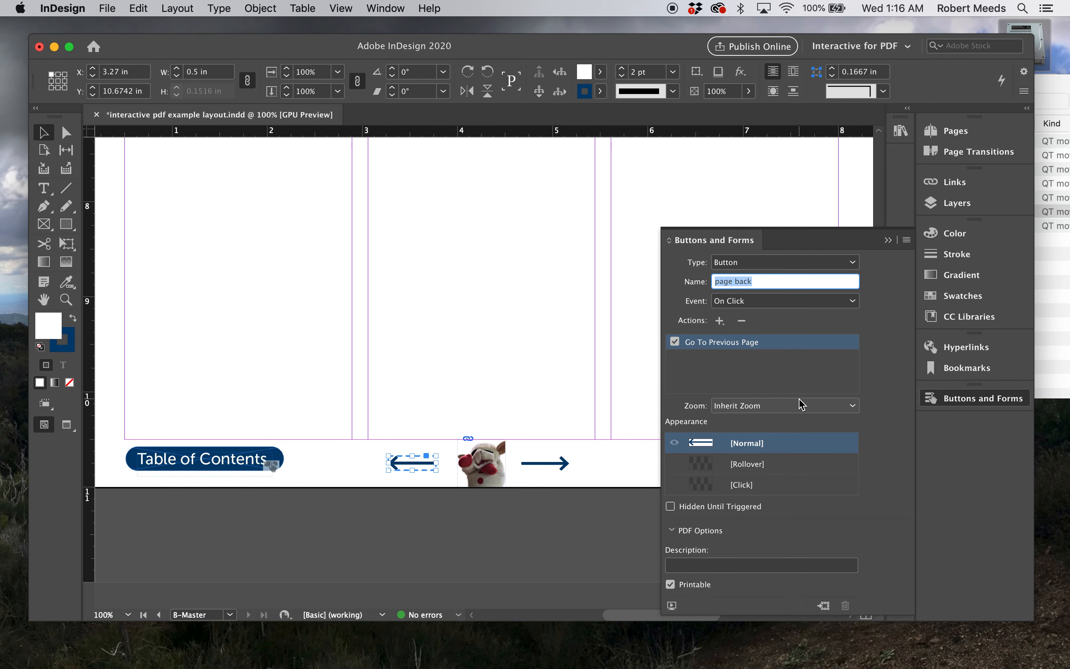
left_click(567, 528)
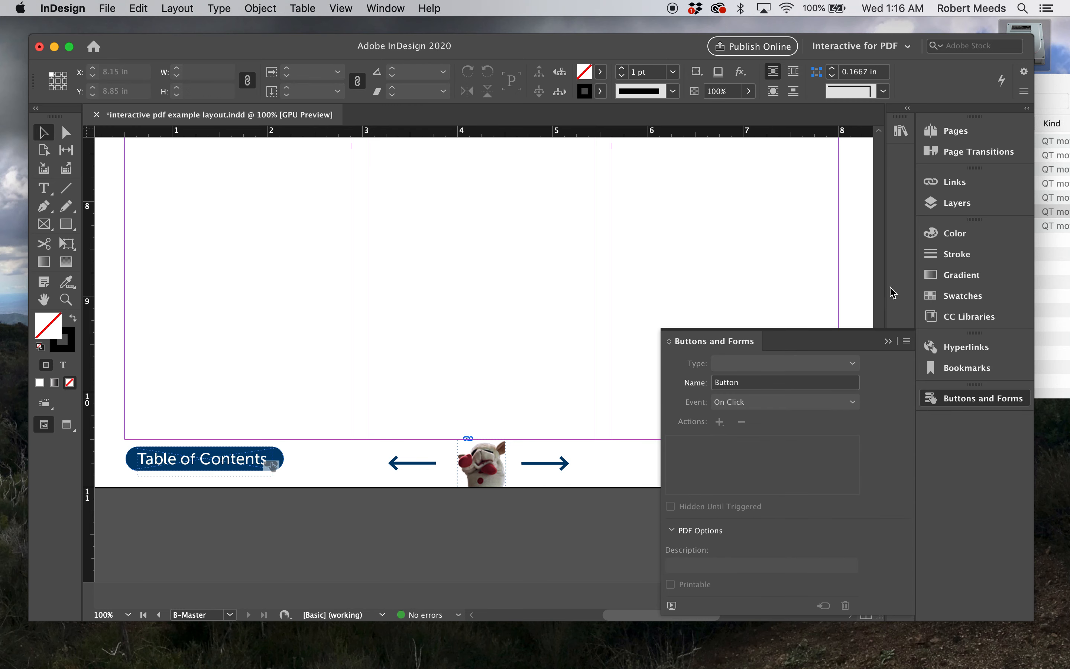
left_click(889, 341)
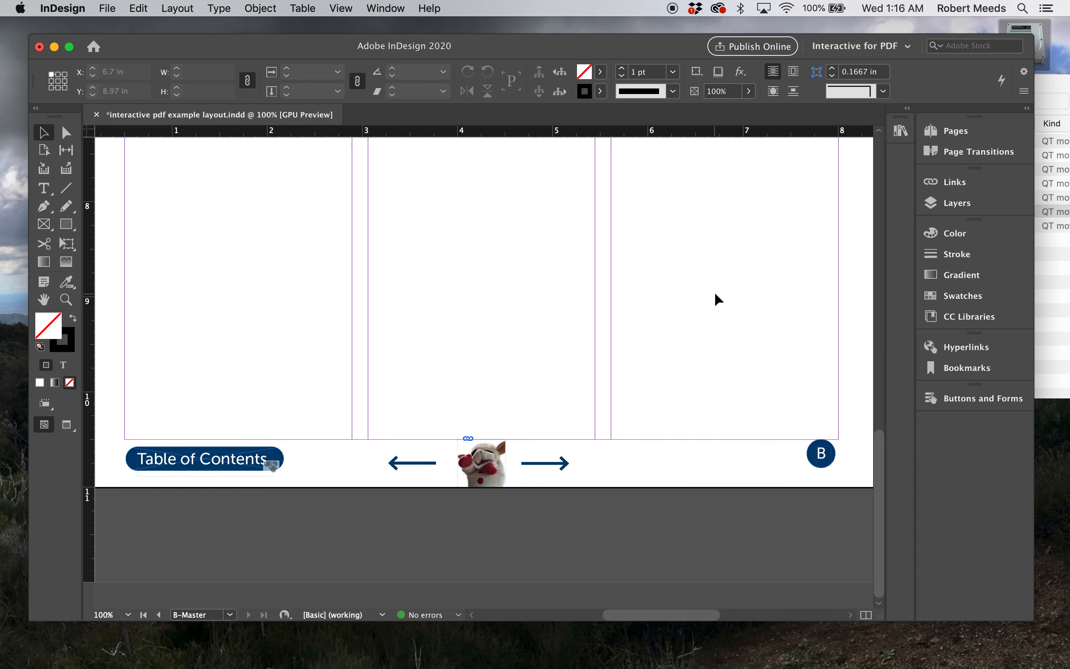
Export all pages as an interactive PDF, replacing "interactive pdf example layout.pdf" on the Desktop, and fit the whole page in Acrobat
scroll(717, 299, "up", 3)
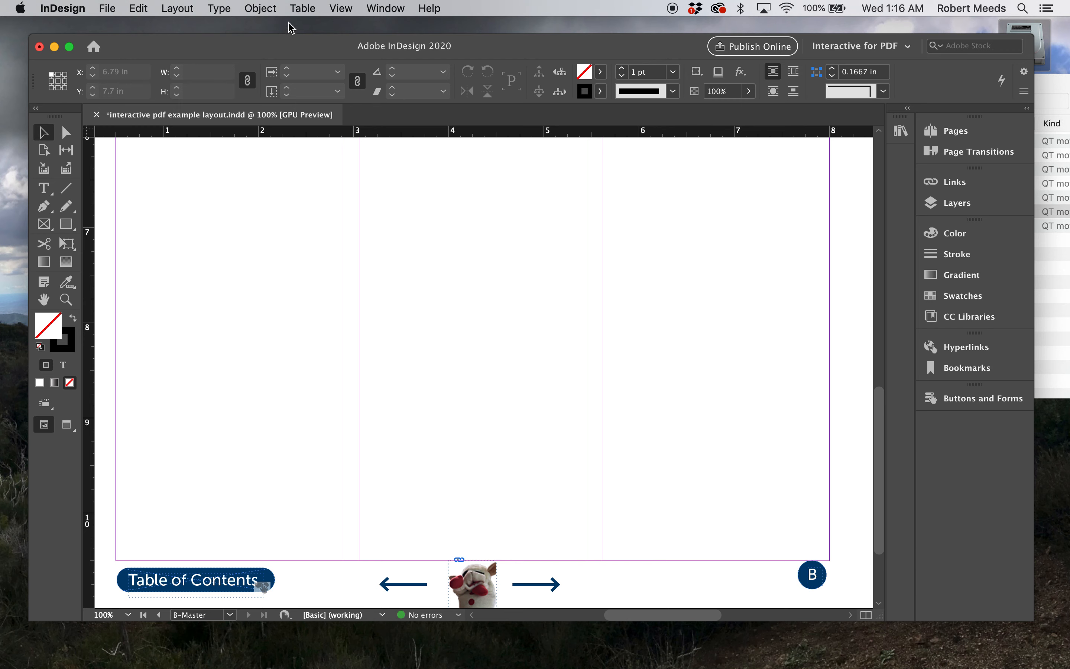
left_click(107, 8)
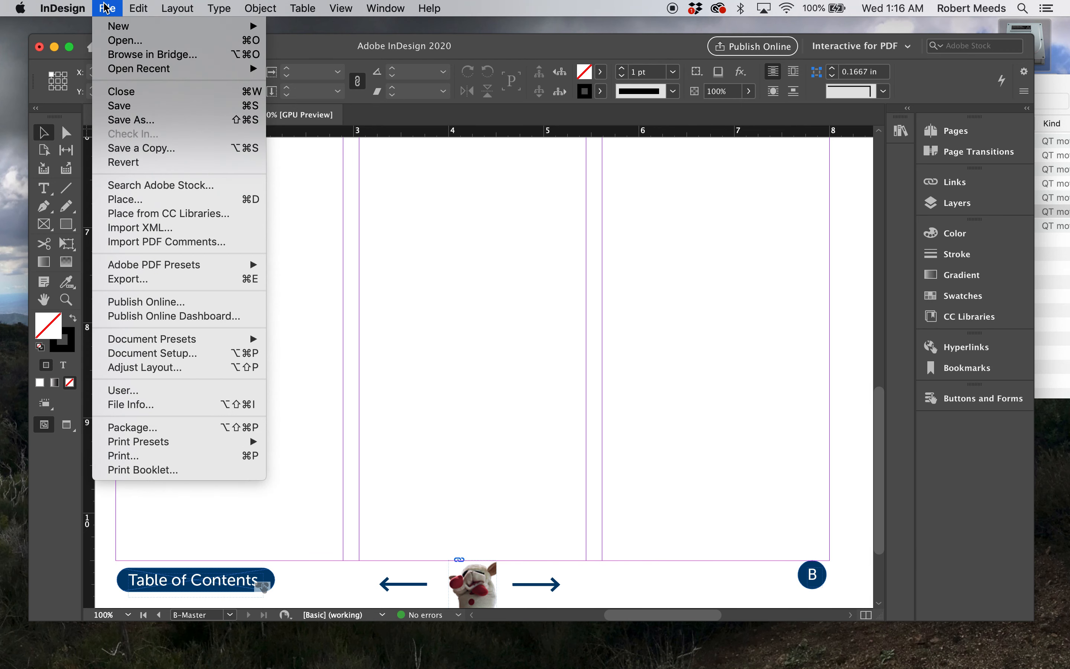
left_click(142, 279)
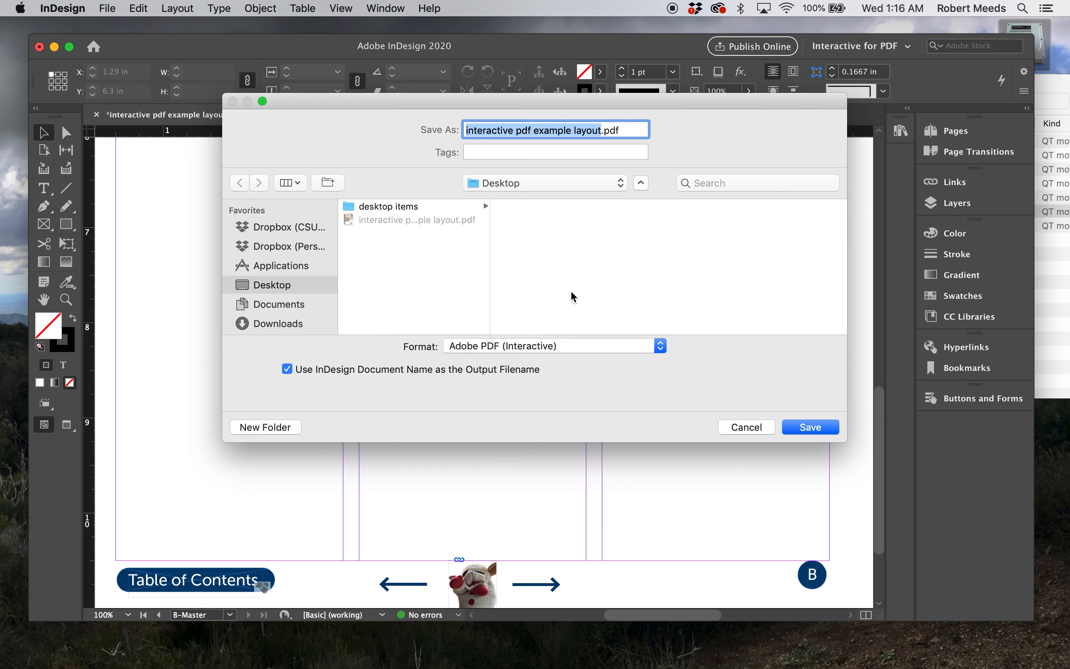
left_click(807, 427)
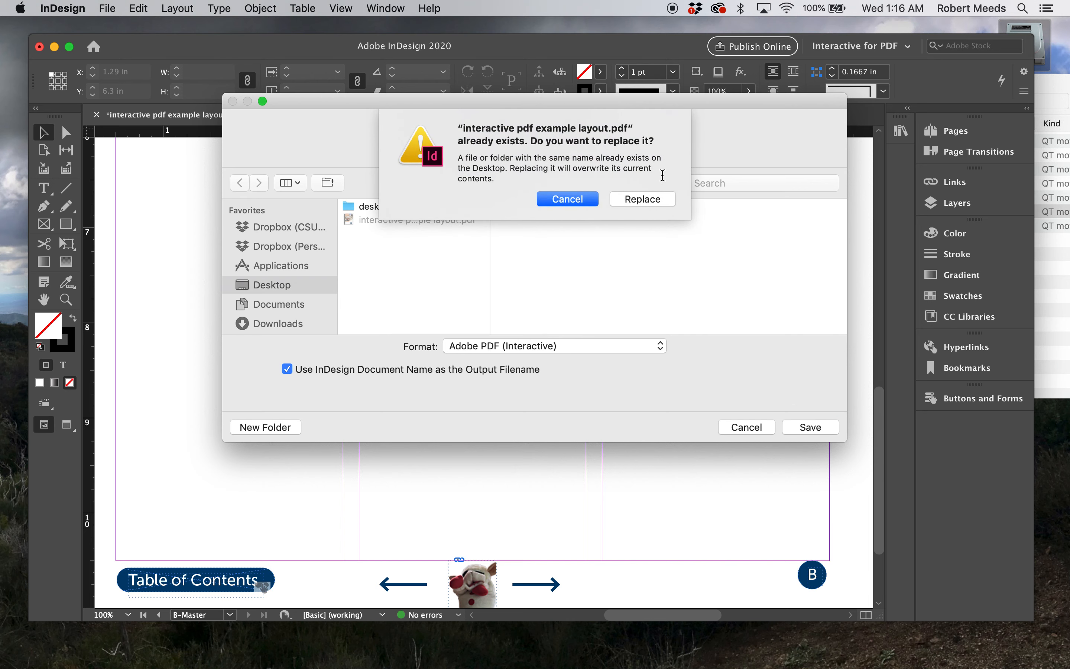
left_click(640, 200)
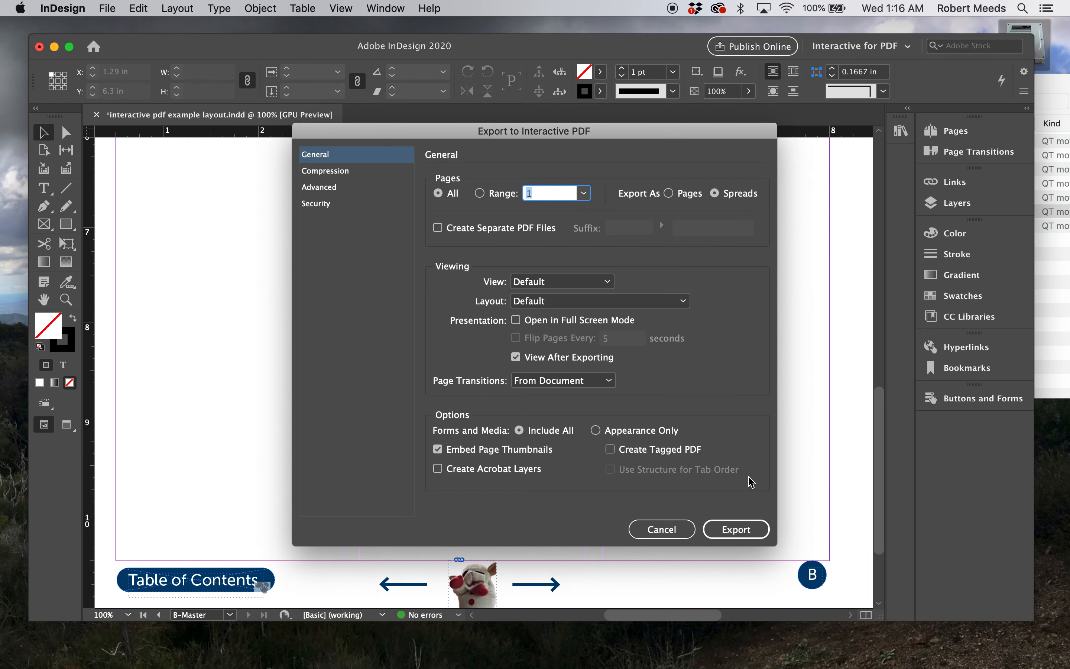
left_click(747, 536)
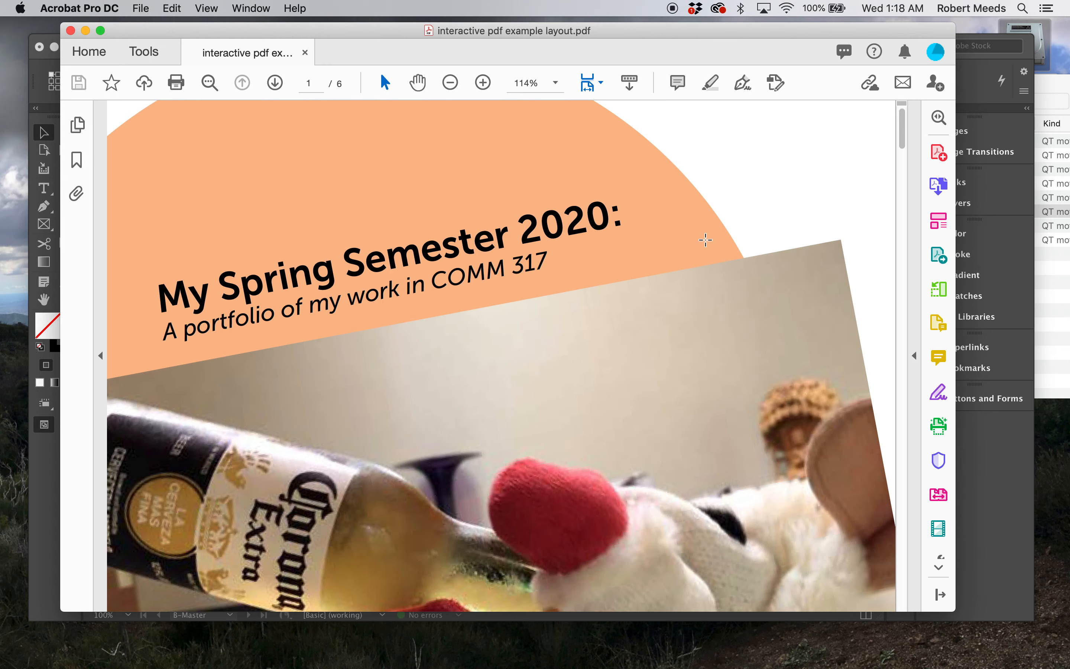
key("super+0")
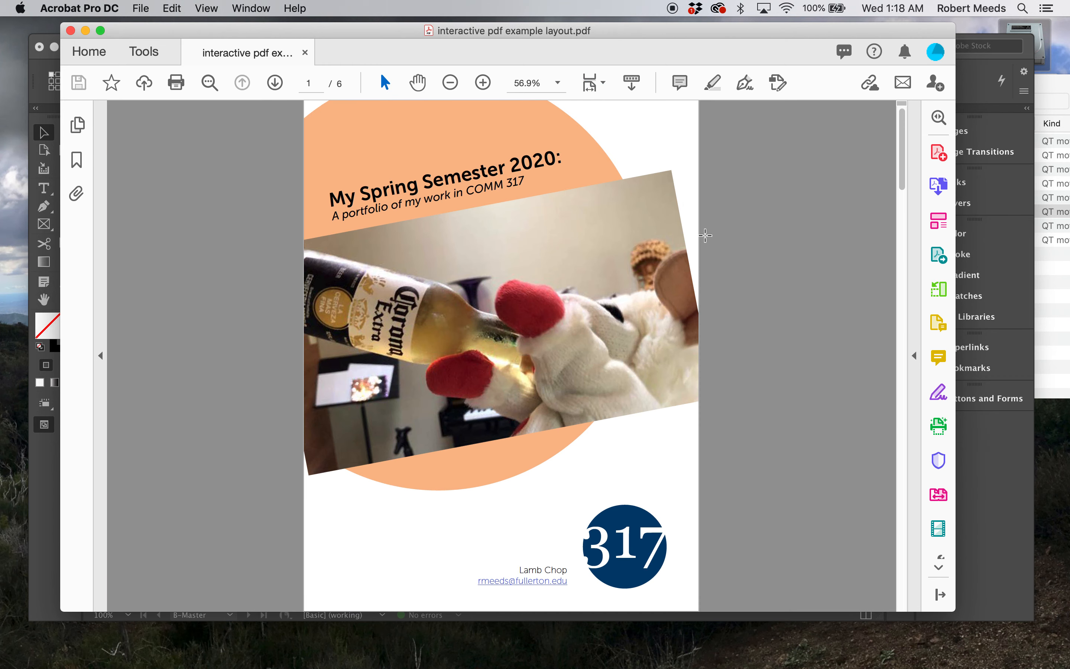
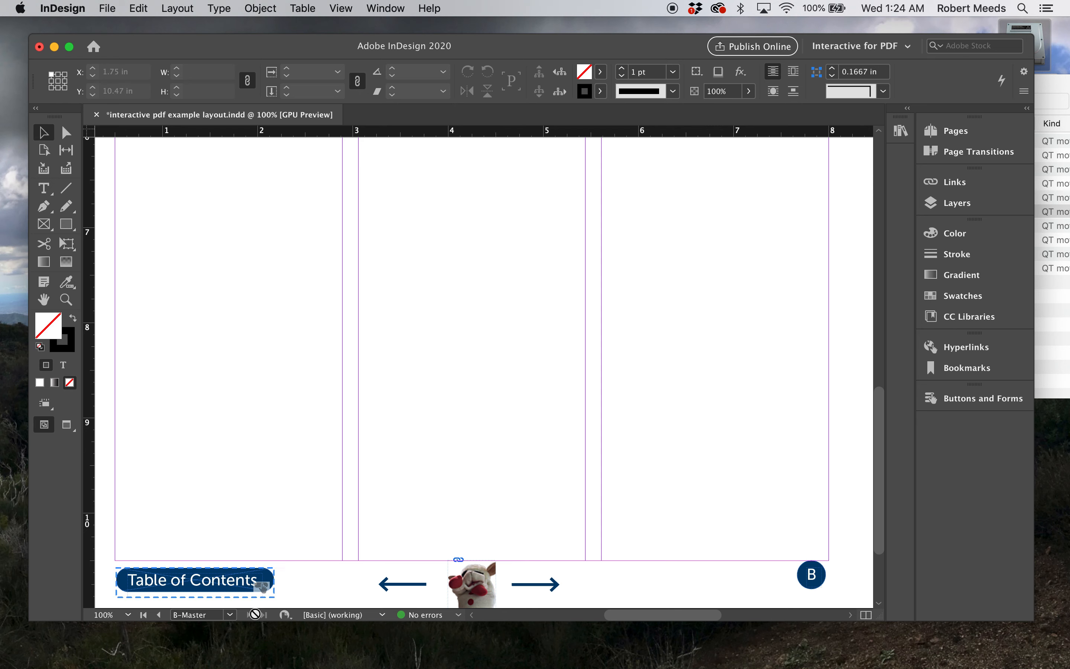
Leave the B-Master and review the project titles on pages 3 to 6 with the whole page in view
left_click(230, 616)
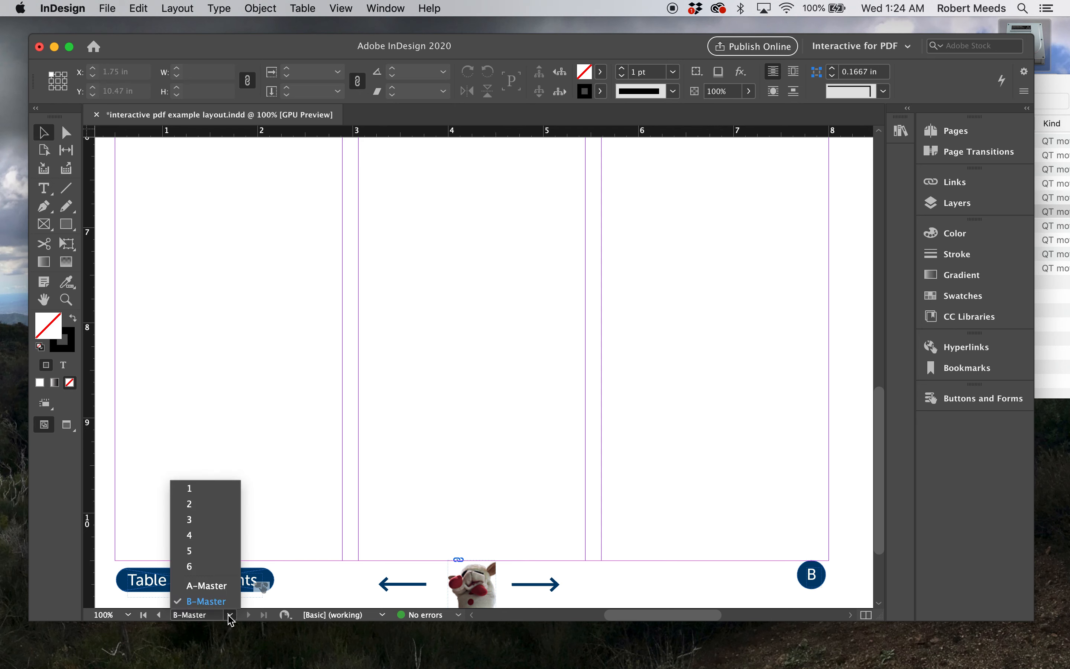
left_click(196, 519)
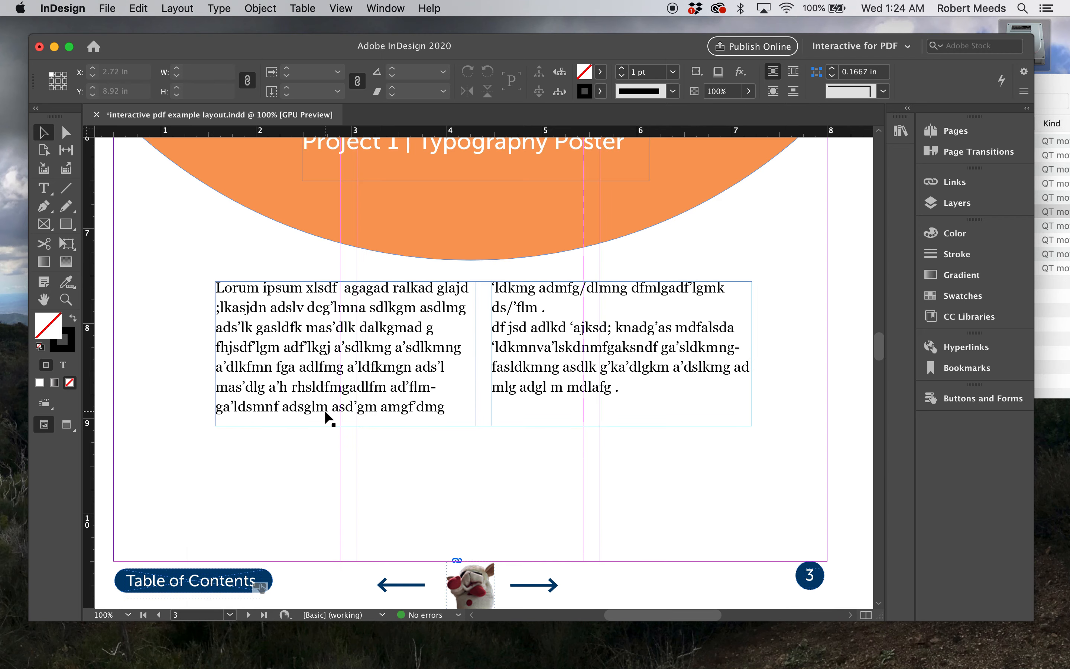
key("super+0")
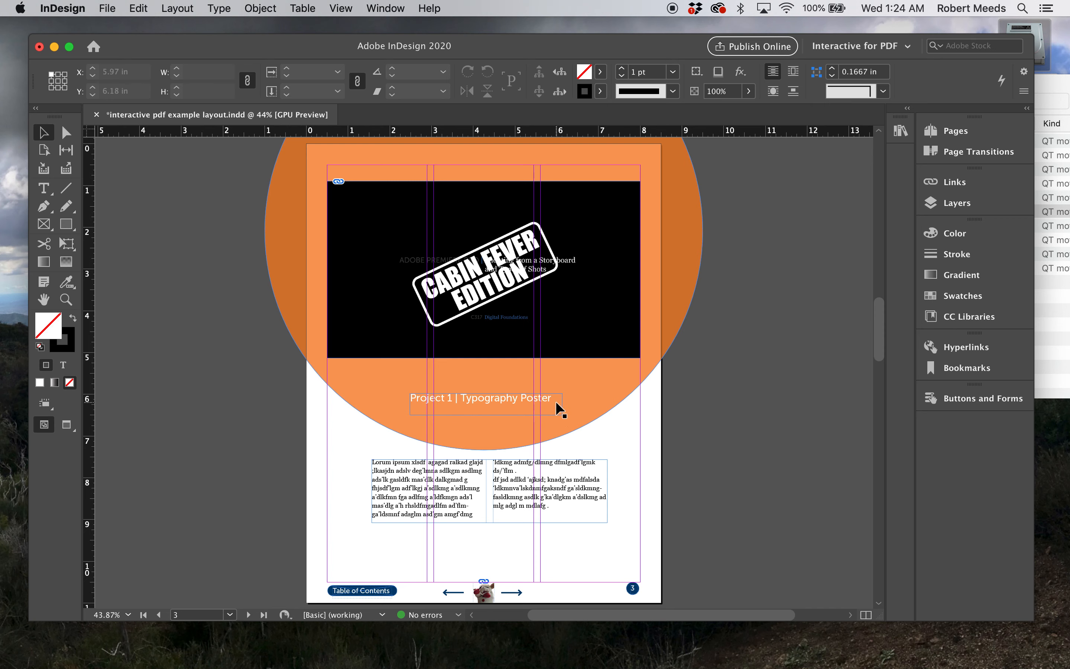
left_click(231, 615)
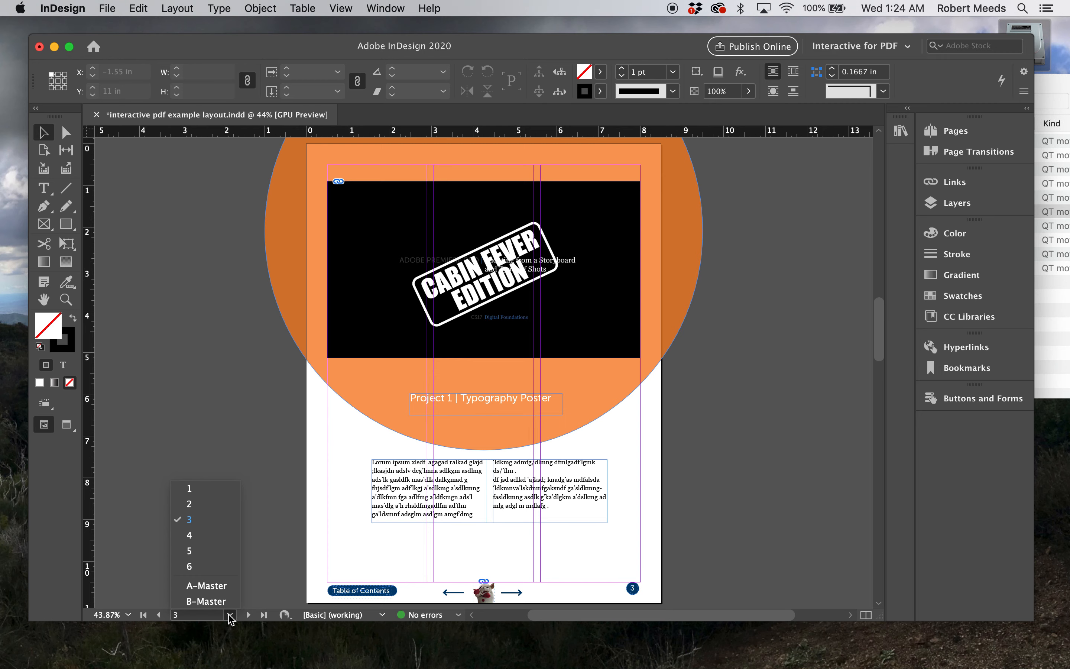
left_click(230, 615)
left_click(248, 615)
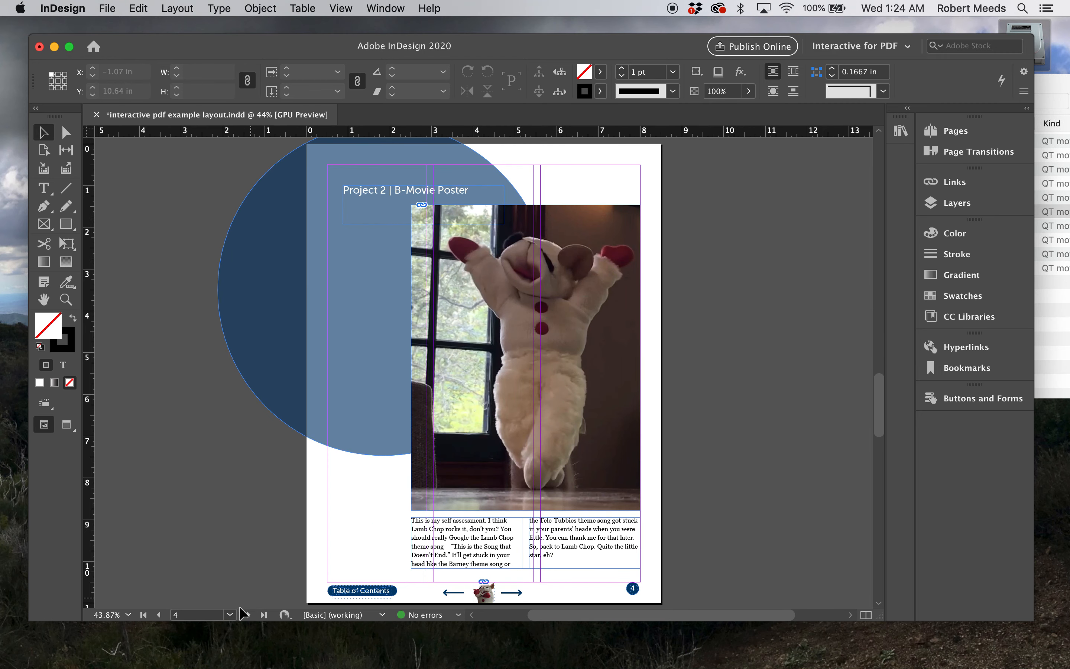
left_click(249, 615)
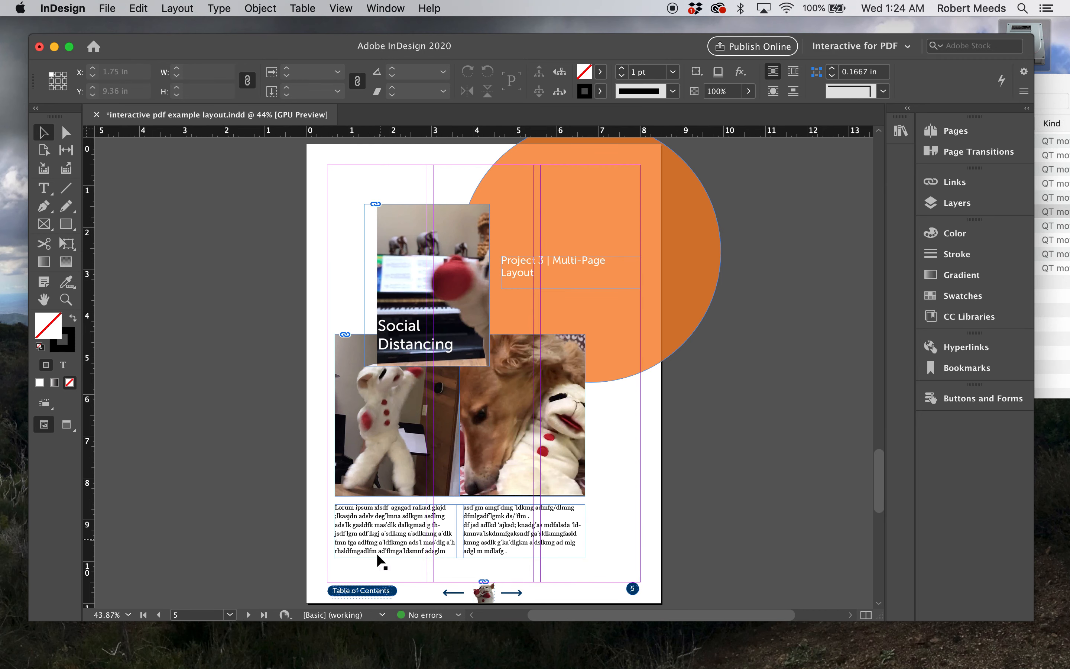
left_click(248, 616)
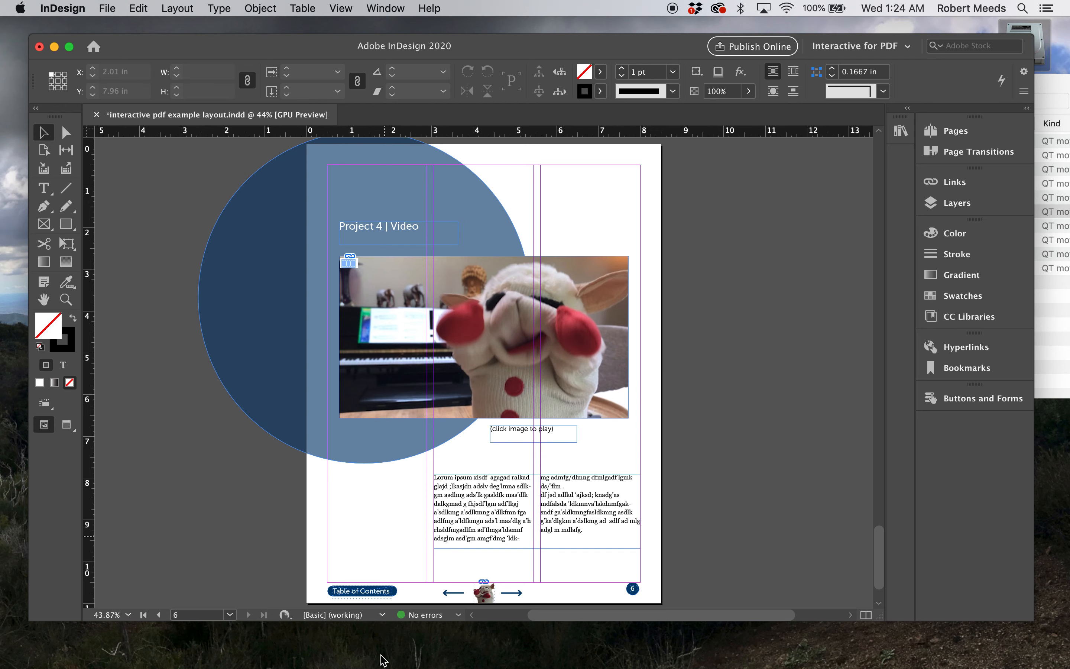
Compare the welcome page on page 2 with the project title pages 3 and 4
left_click(233, 619)
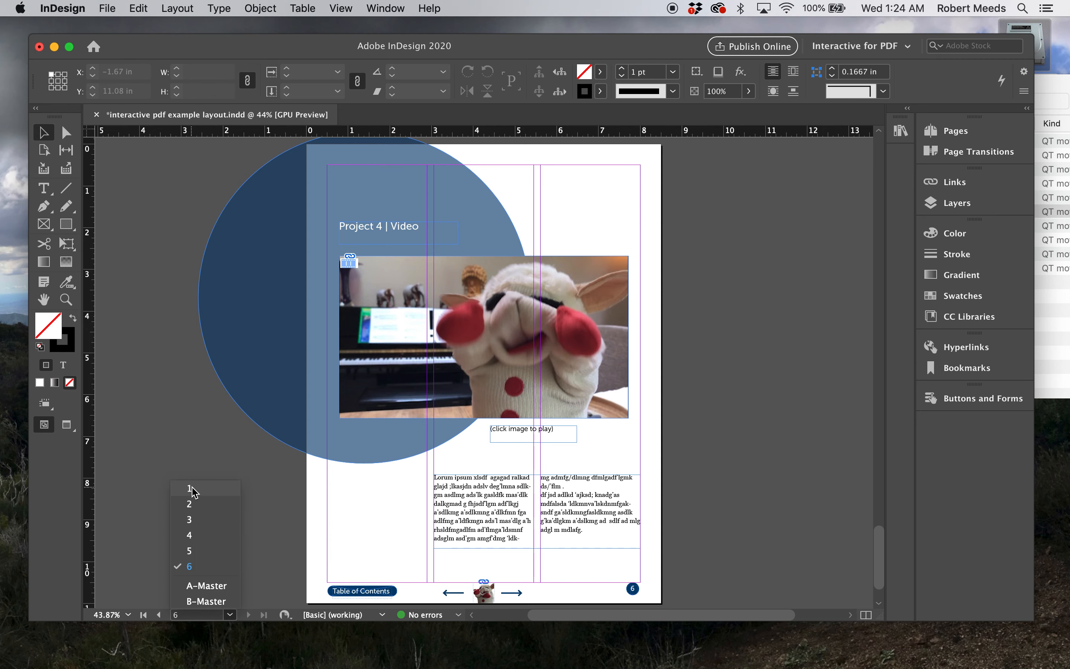
left_click(195, 504)
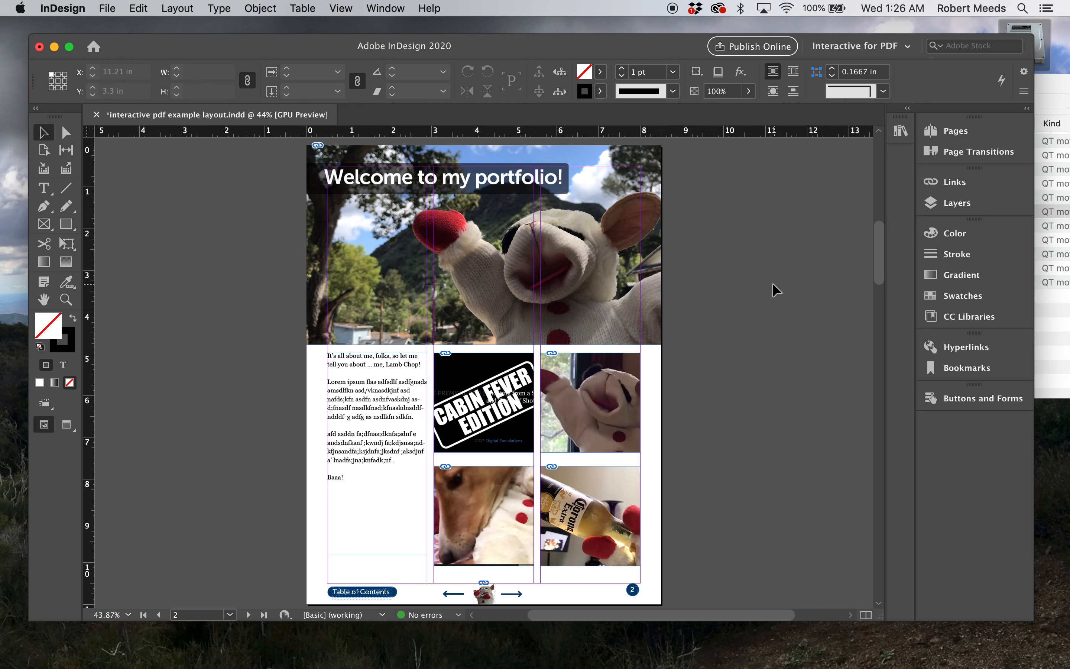
left_click(230, 614)
left_click(198, 527)
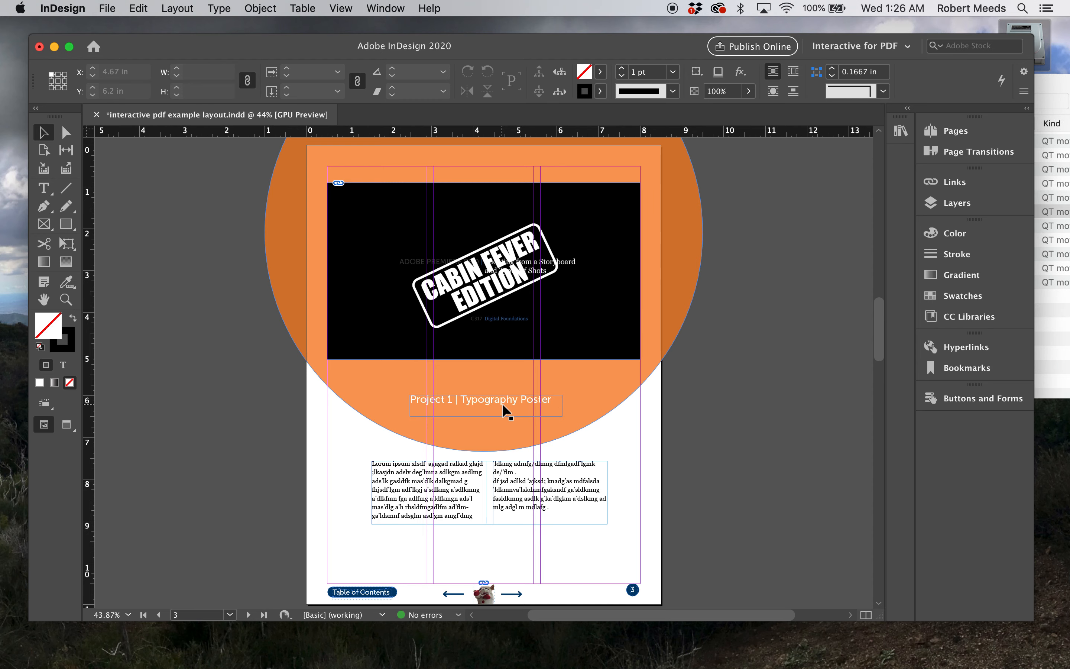
left_click(230, 615)
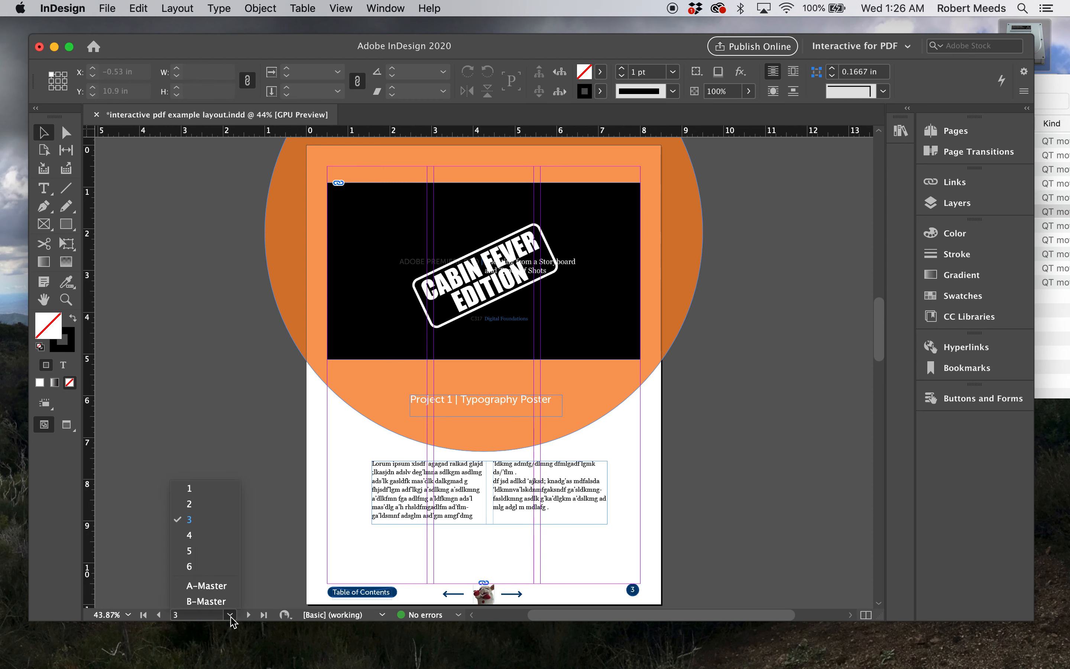
left_click(187, 550)
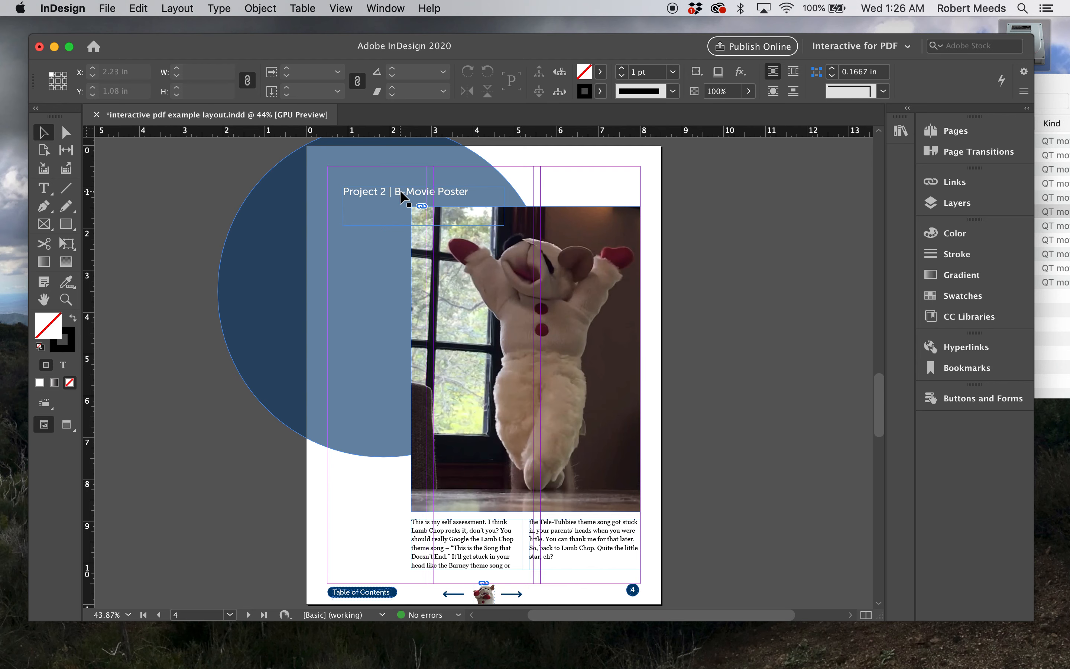
left_click(230, 615)
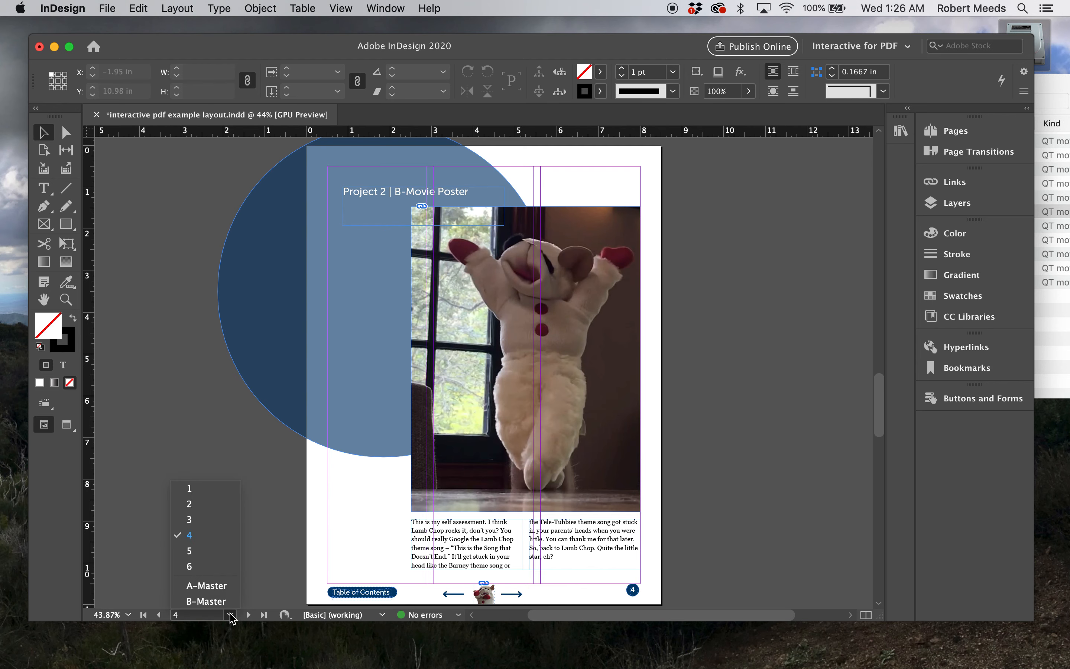
left_click(195, 505)
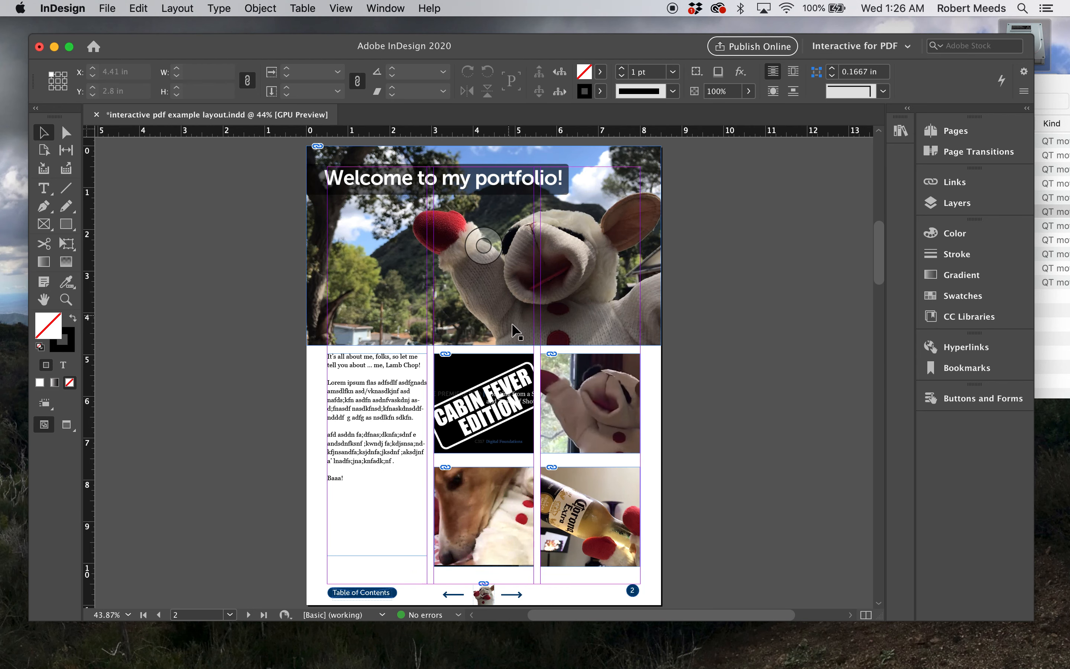
Select the "Project 1 | Typography Poster" title frame on page 3 and switch to the Advanced workspace
left_click(230, 615)
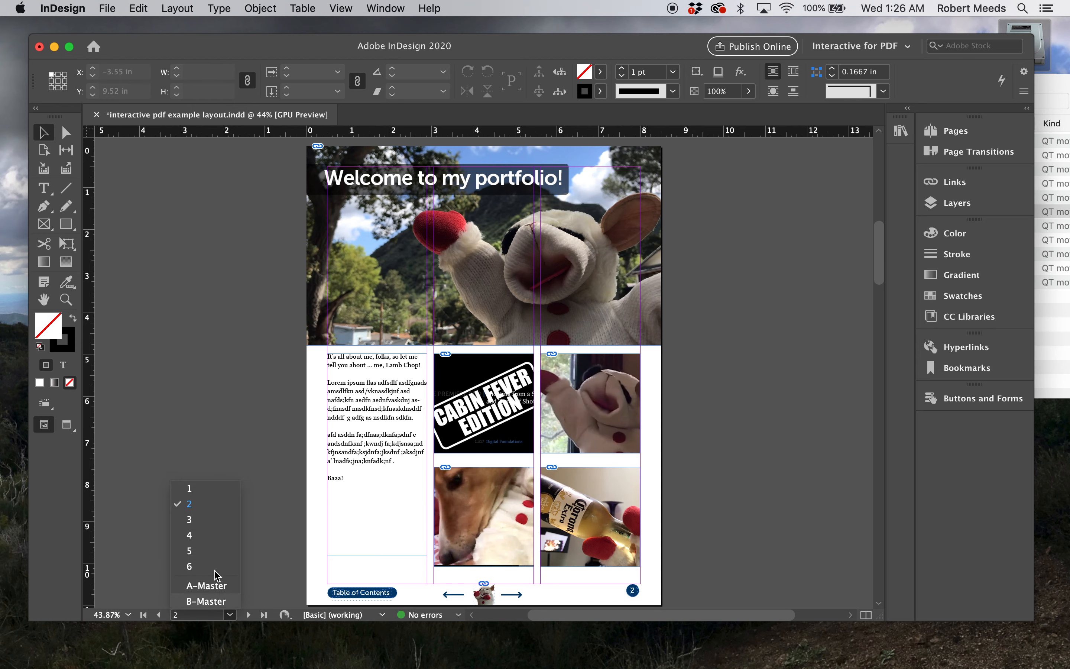
left_click(191, 520)
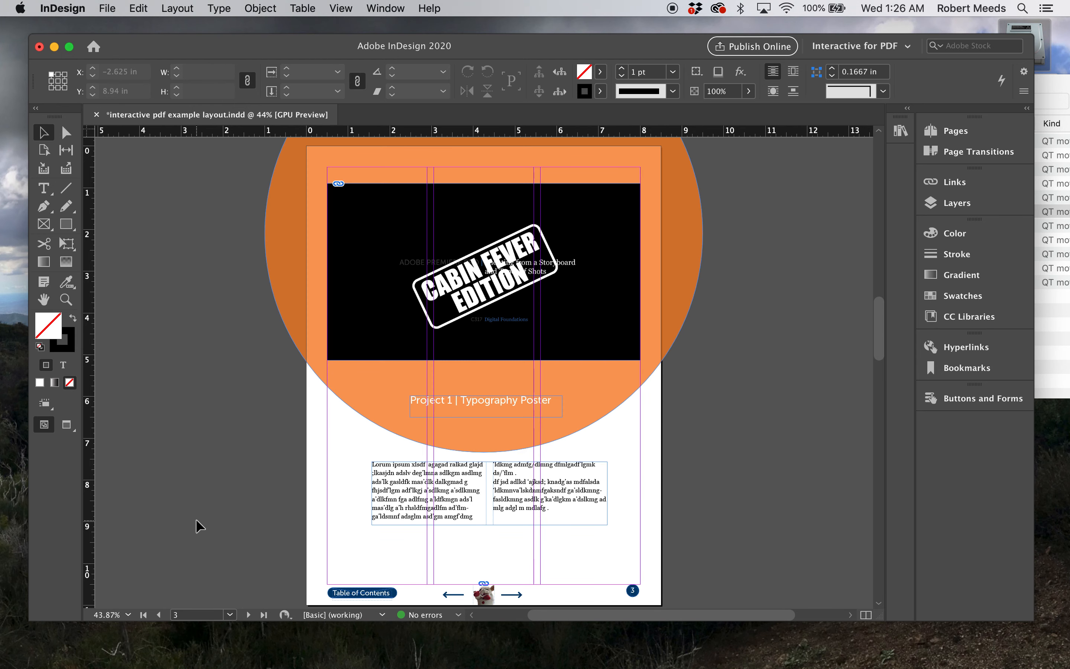
left_click(489, 401)
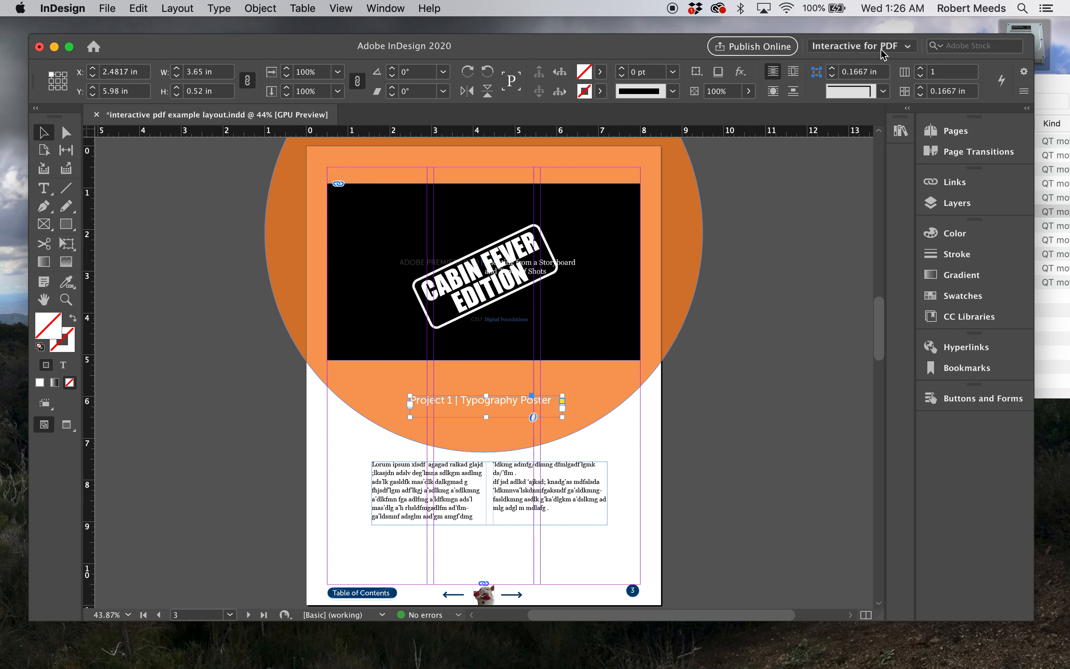
left_click(908, 46)
left_click(878, 46)
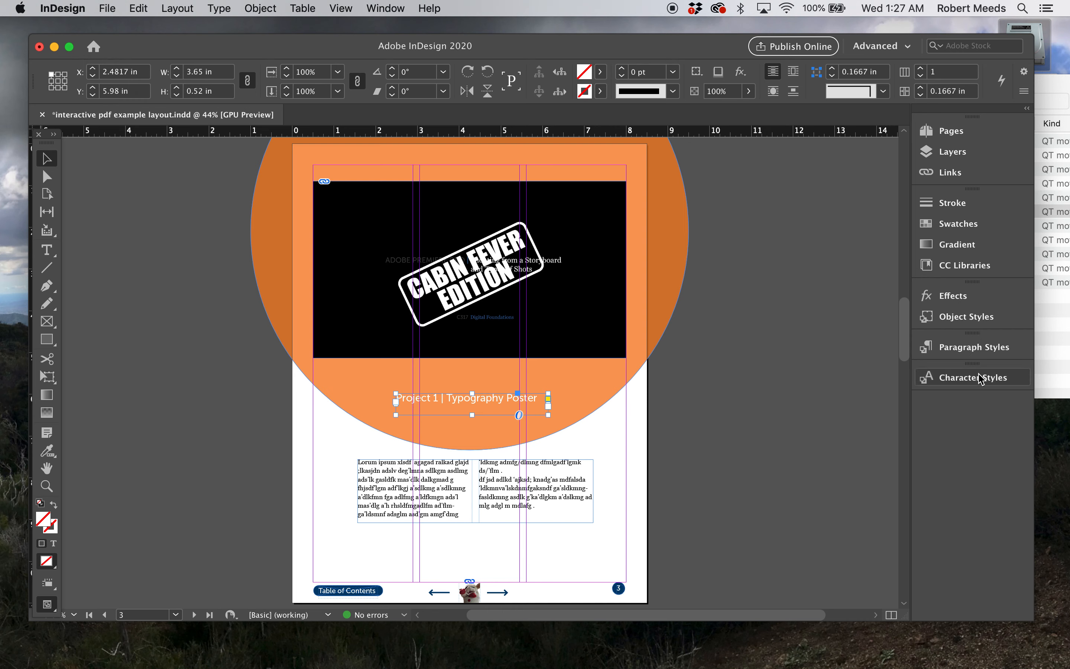
Create a paragraph style named "table of contents" from the selected Project 1 title and deselect the frame
left_click(956, 351)
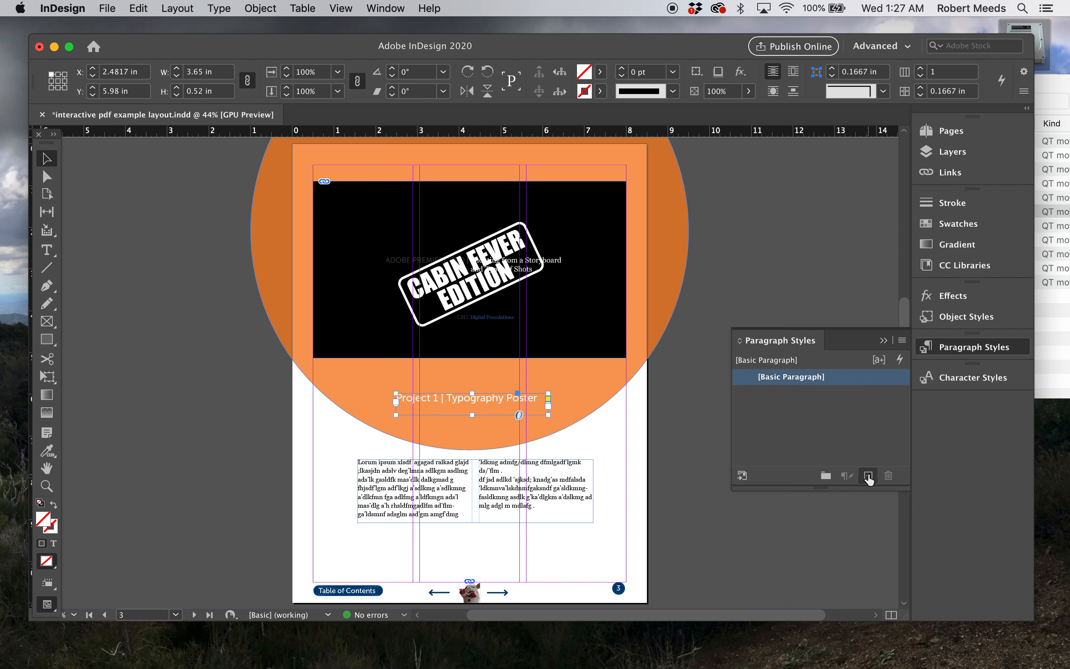
left_click(869, 477)
double_click(789, 393)
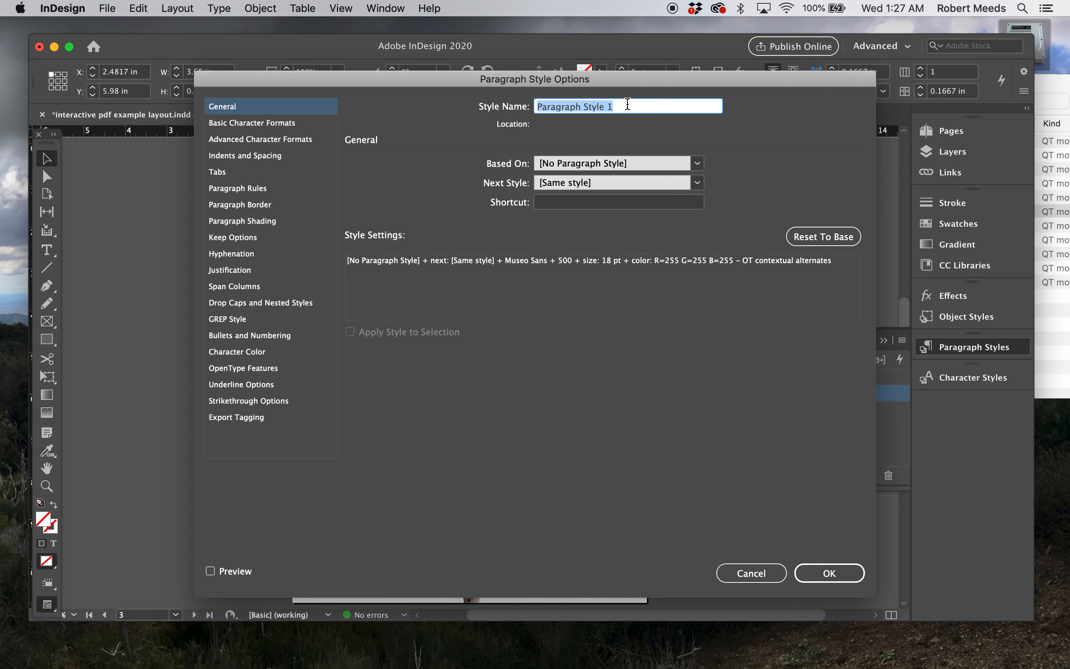
type("table of contents")
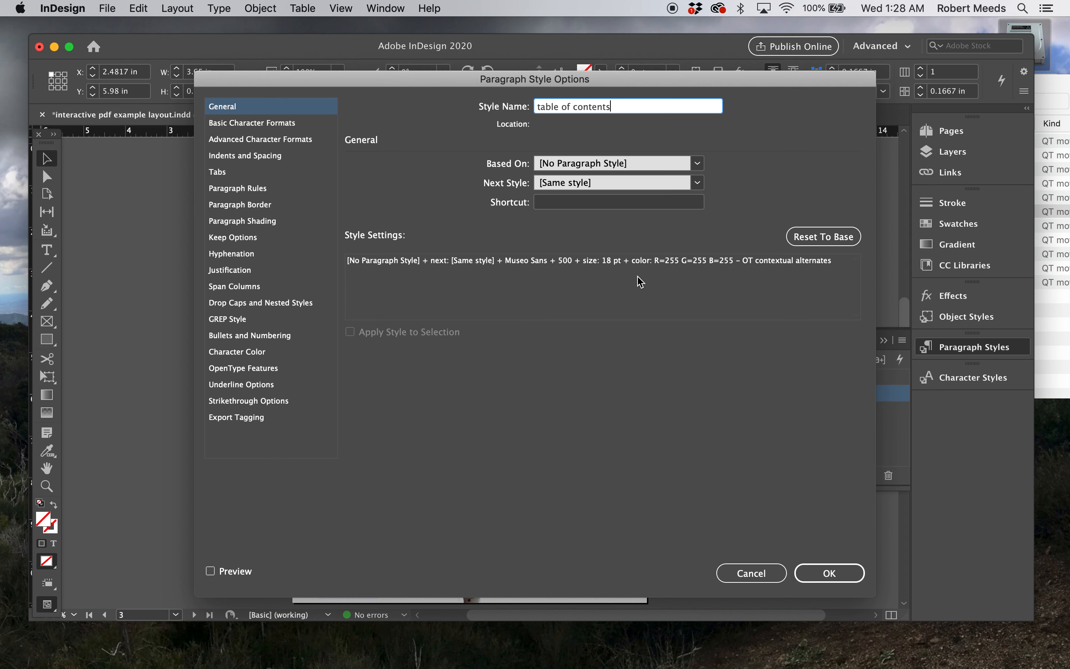
left_click(830, 574)
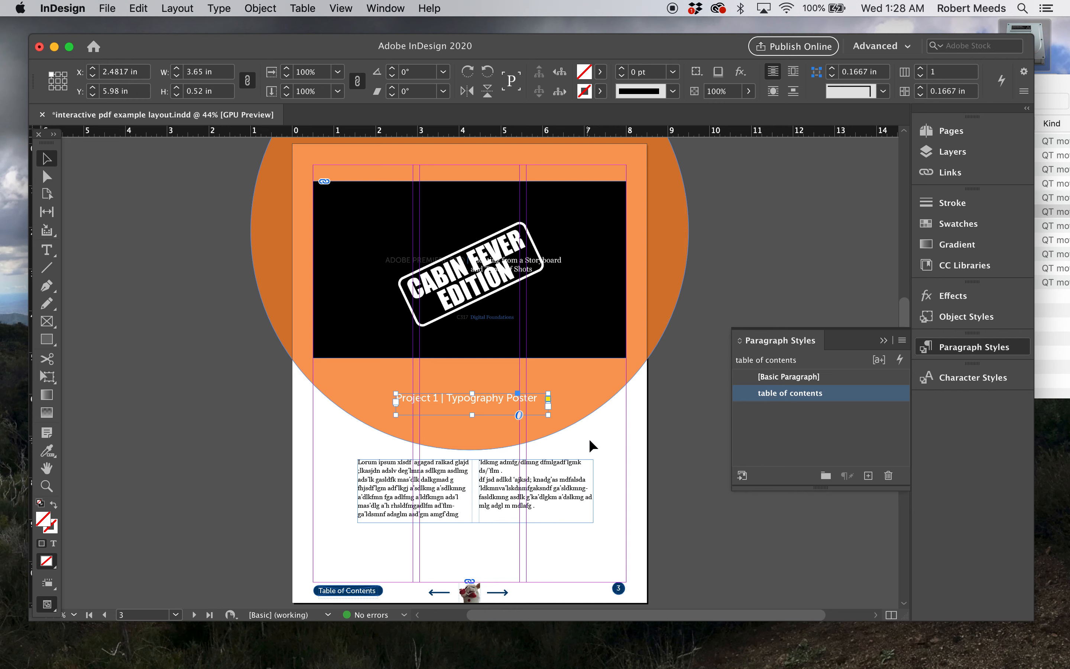
left_click(232, 514)
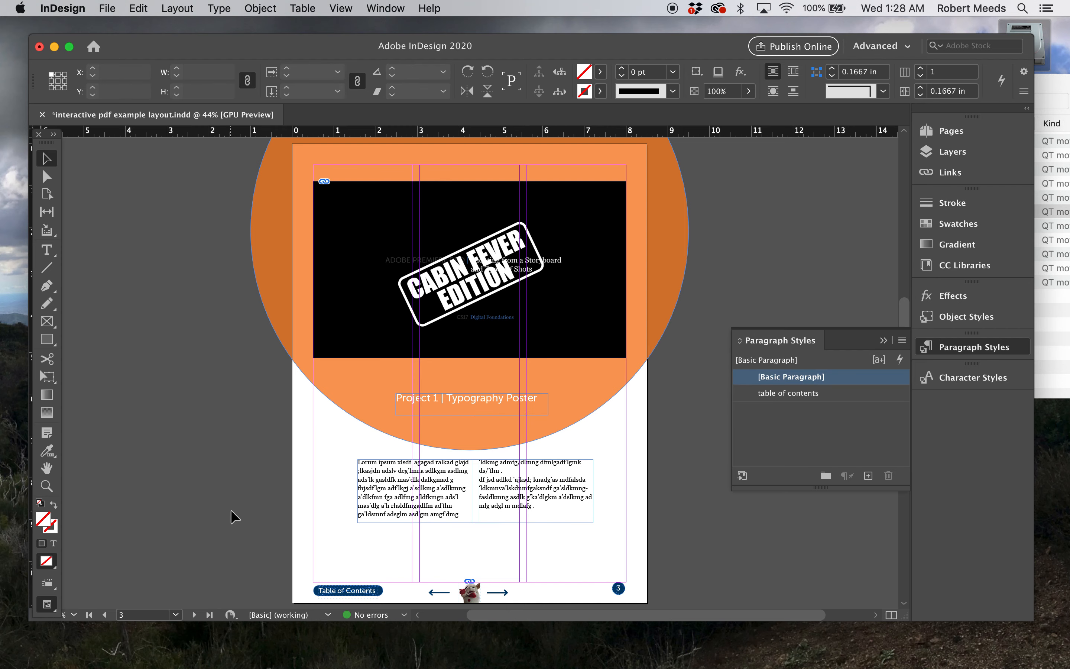
Apply the "table of contents" paragraph style to the Project 2, Project 3 and Project 4 titles on pages 4 to 6
left_click(193, 615)
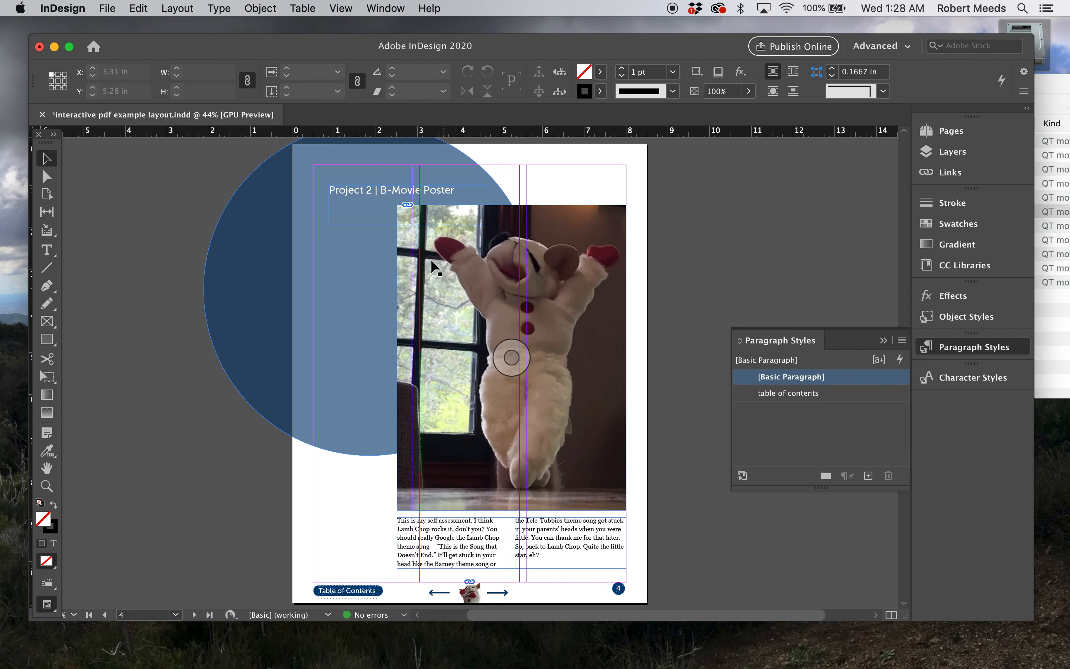
left_click(383, 190)
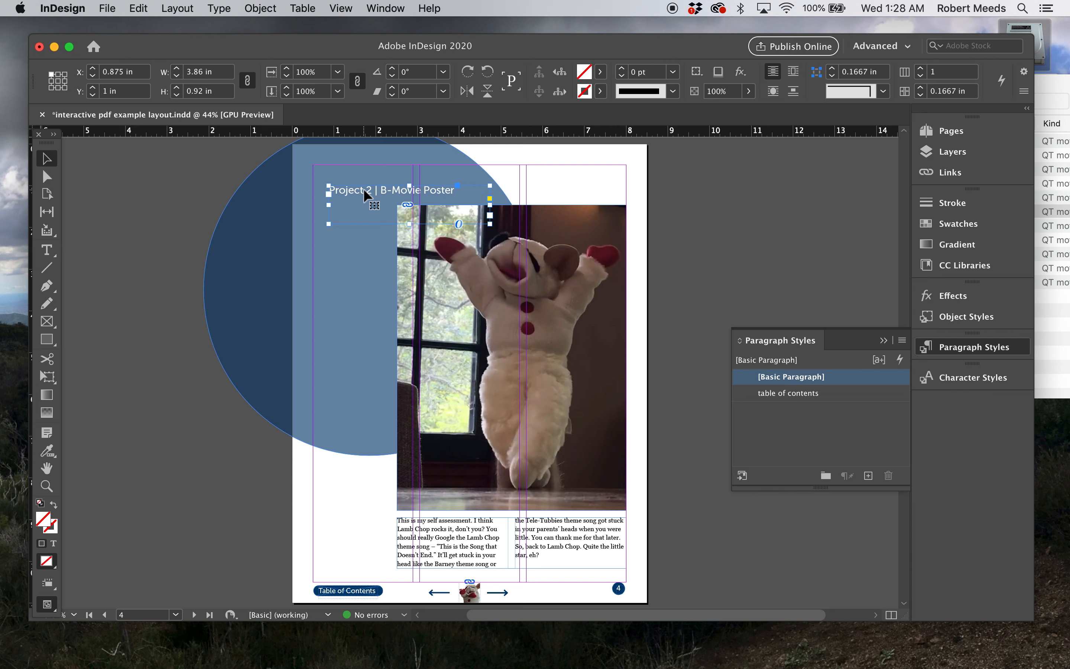
left_click(802, 394)
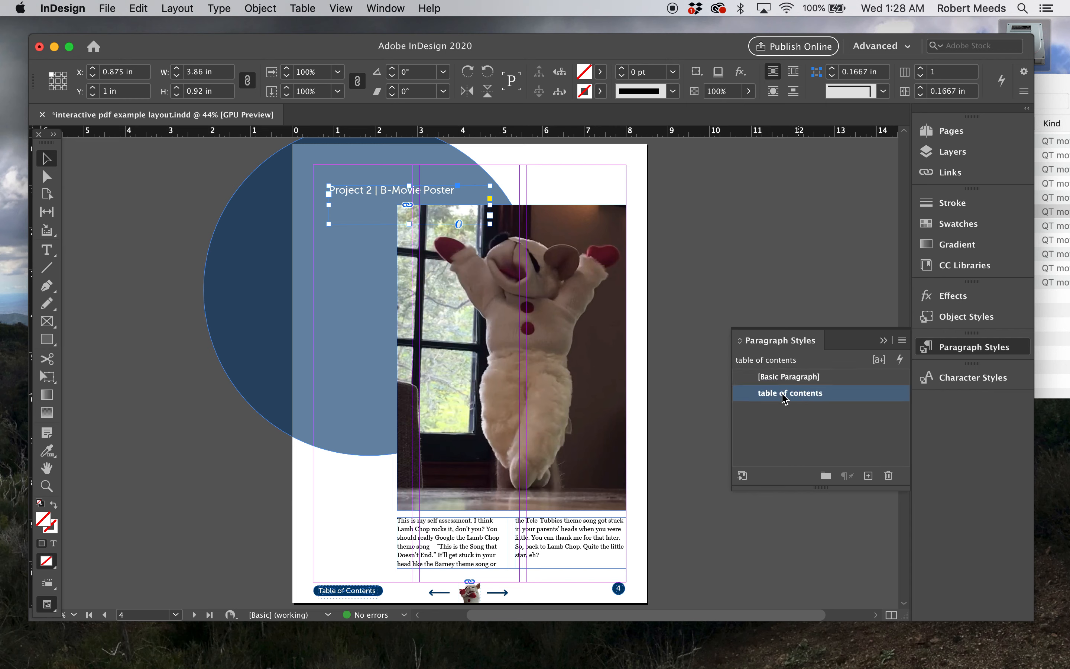
left_click(195, 616)
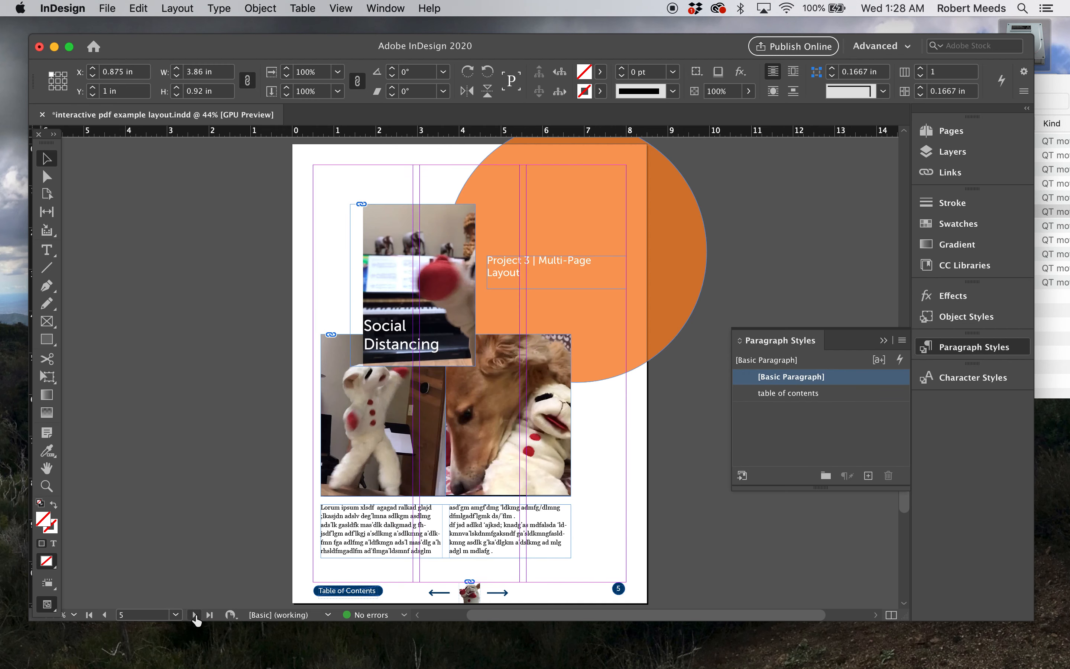
left_click(516, 258)
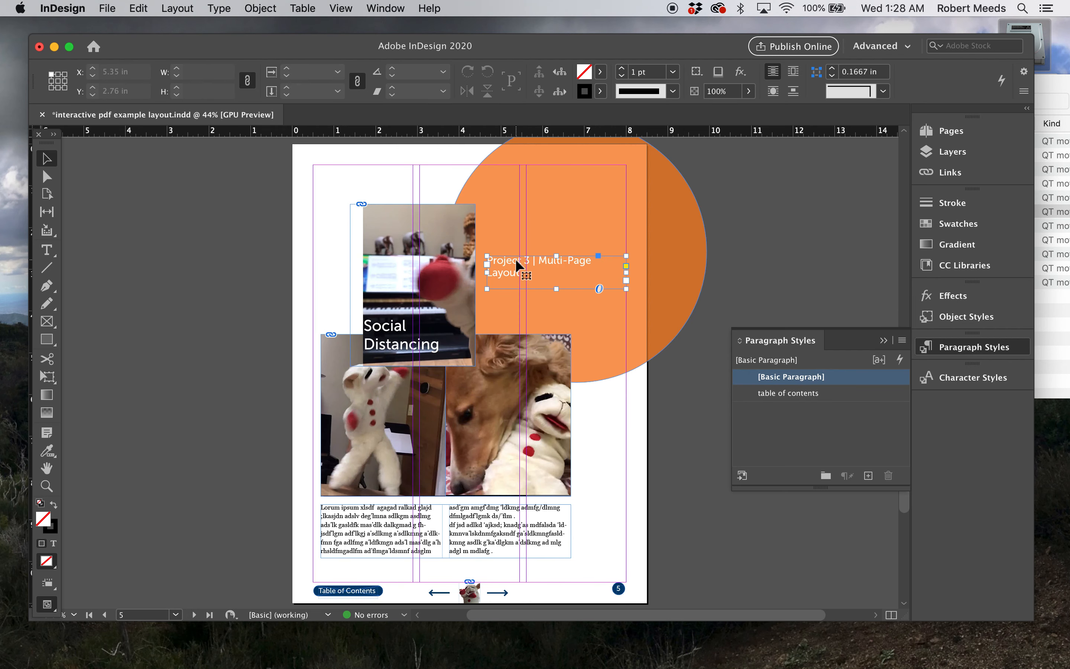
left_click(799, 394)
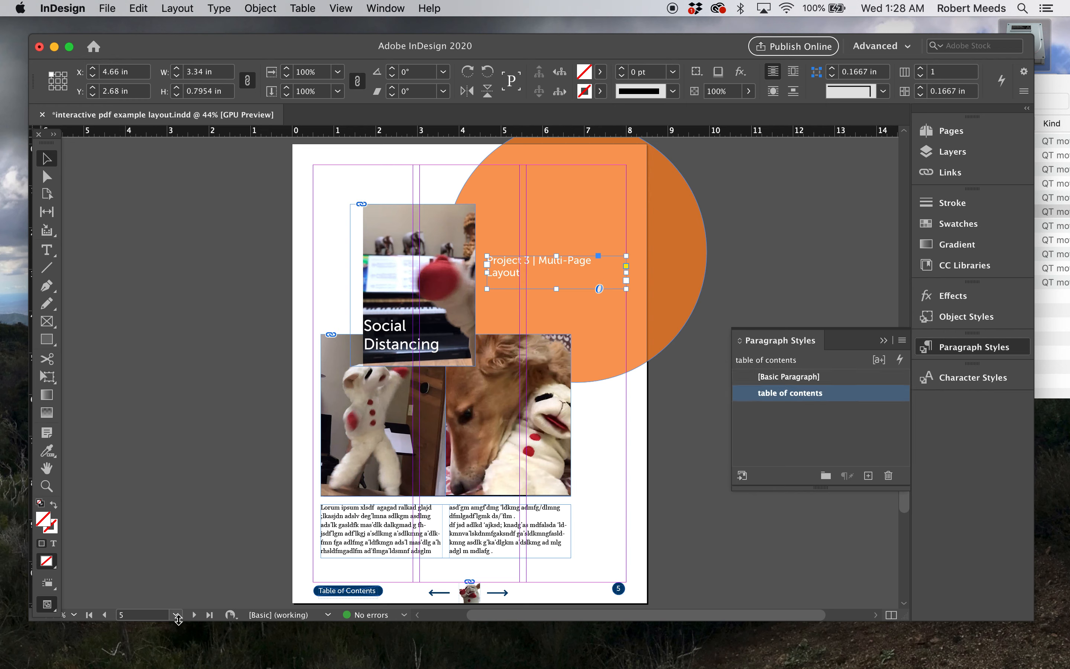
left_click(194, 615)
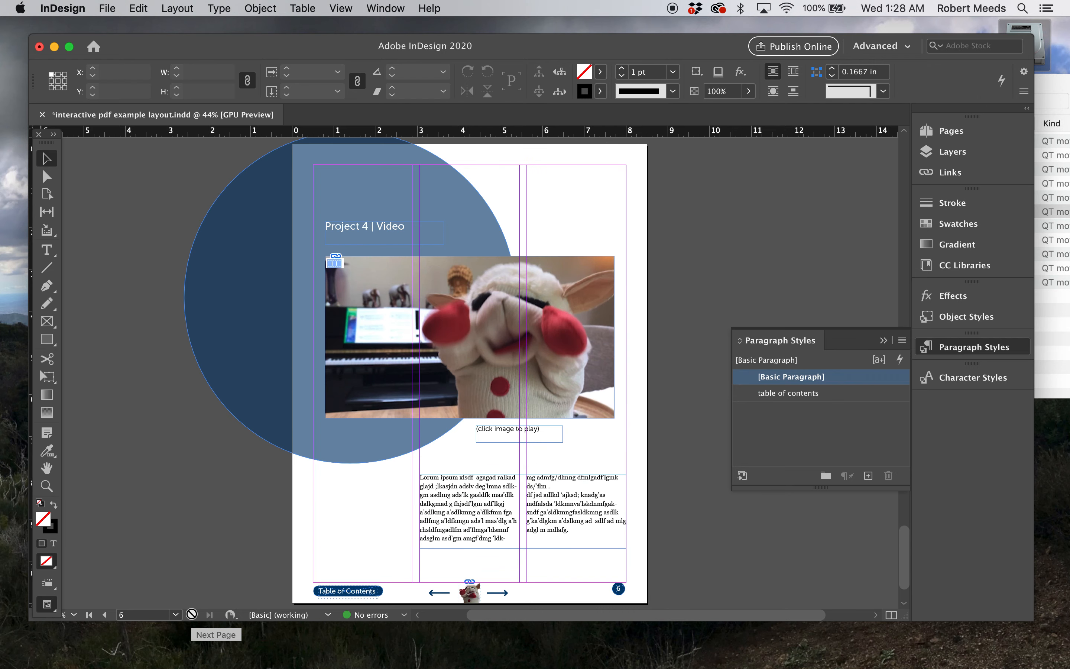
left_click(353, 227)
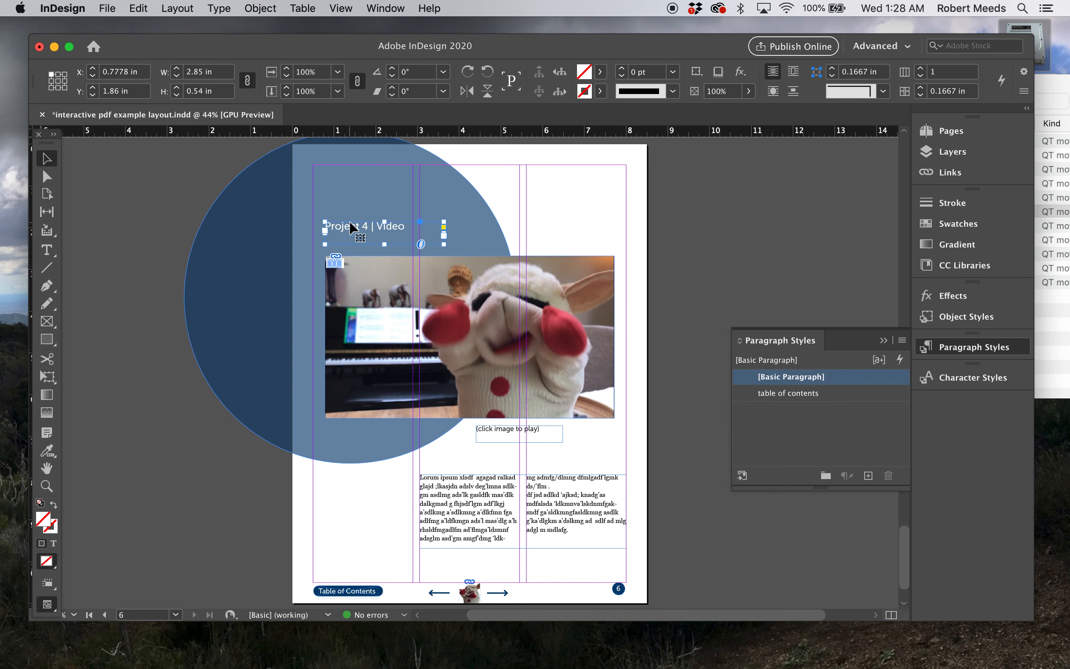
left_click(788, 394)
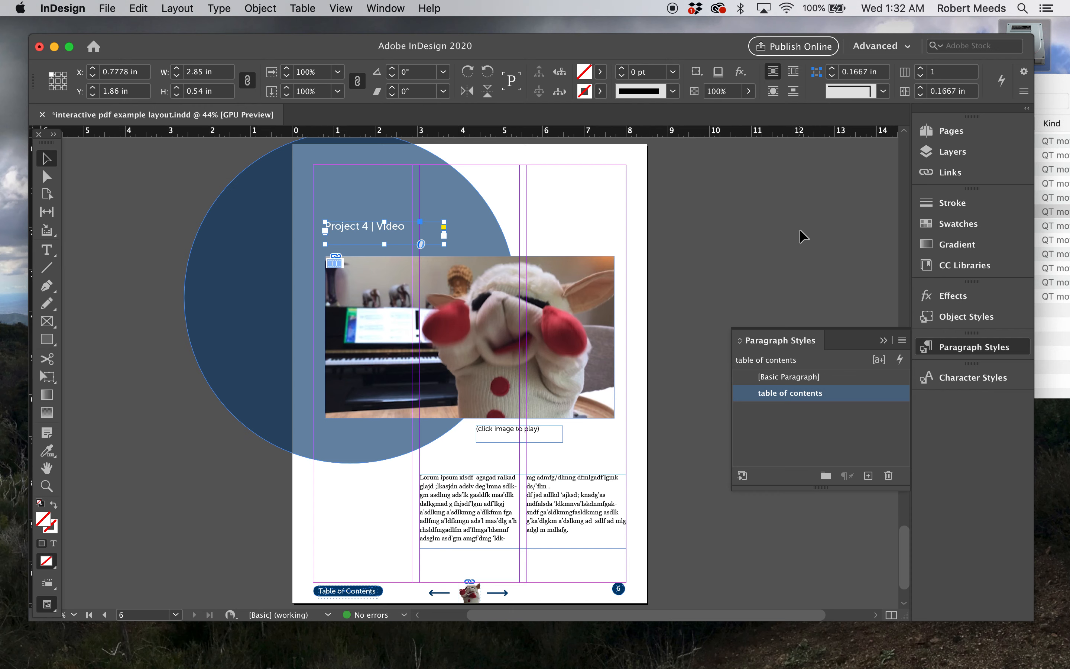
left_click(885, 341)
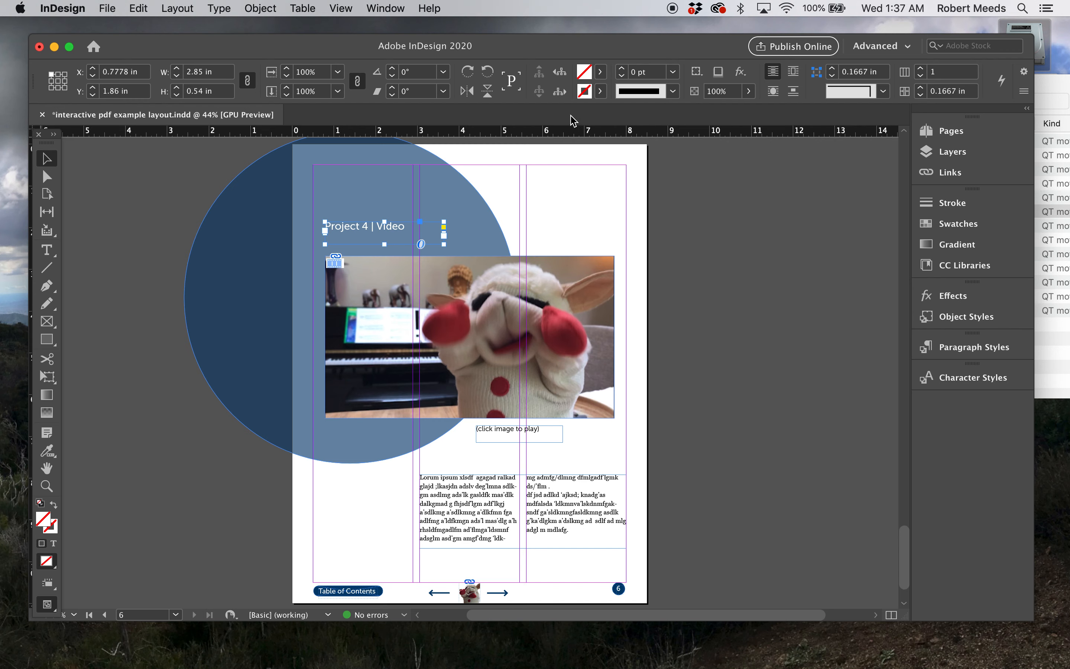
Generate a table of contents that includes the "table of contents" paragraph style and has a blank title
left_click(178, 8)
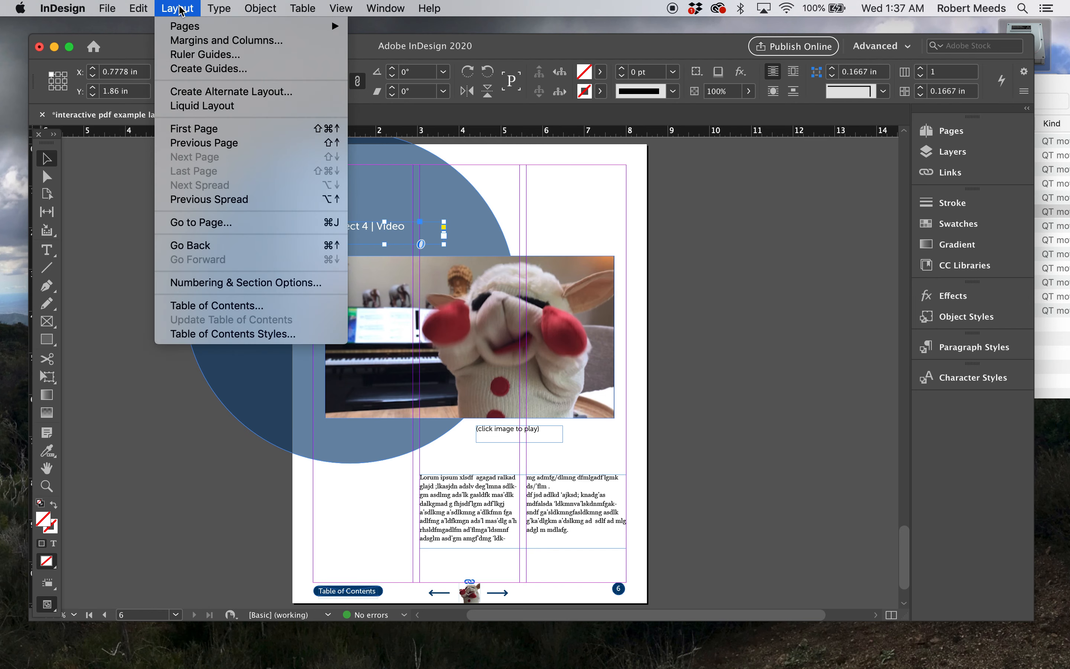
left_click(223, 304)
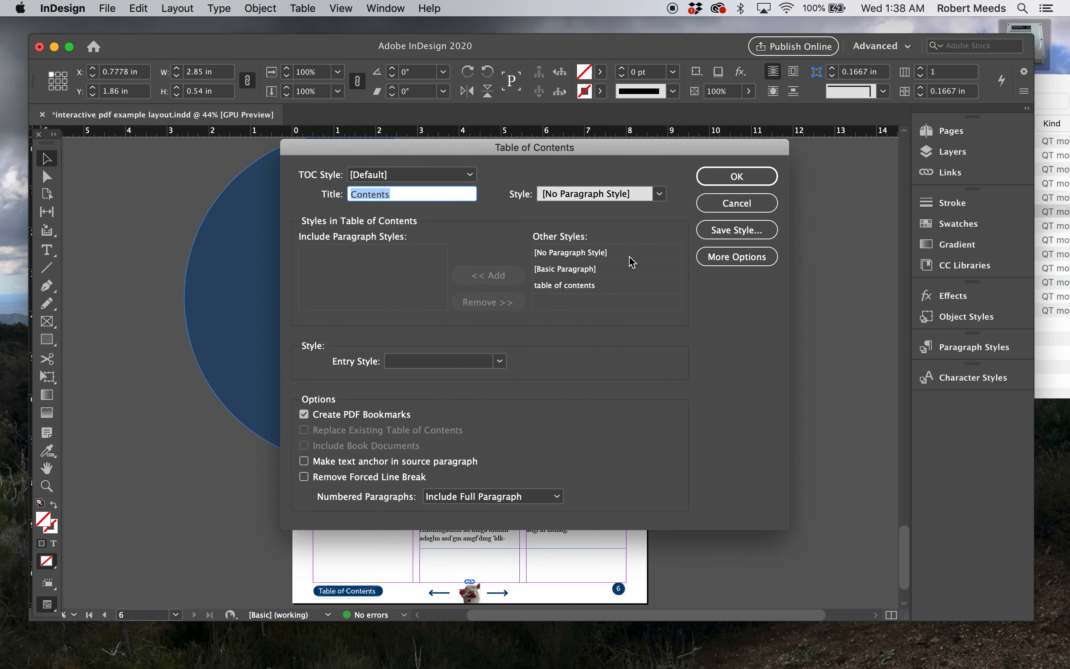
left_click(565, 286)
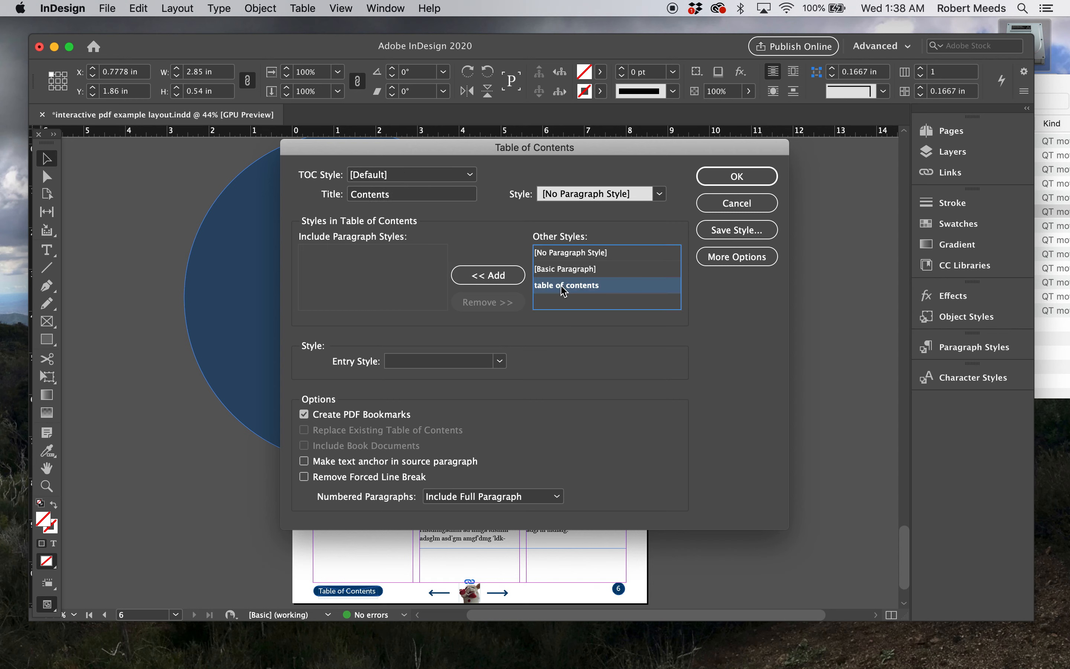
left_click(488, 275)
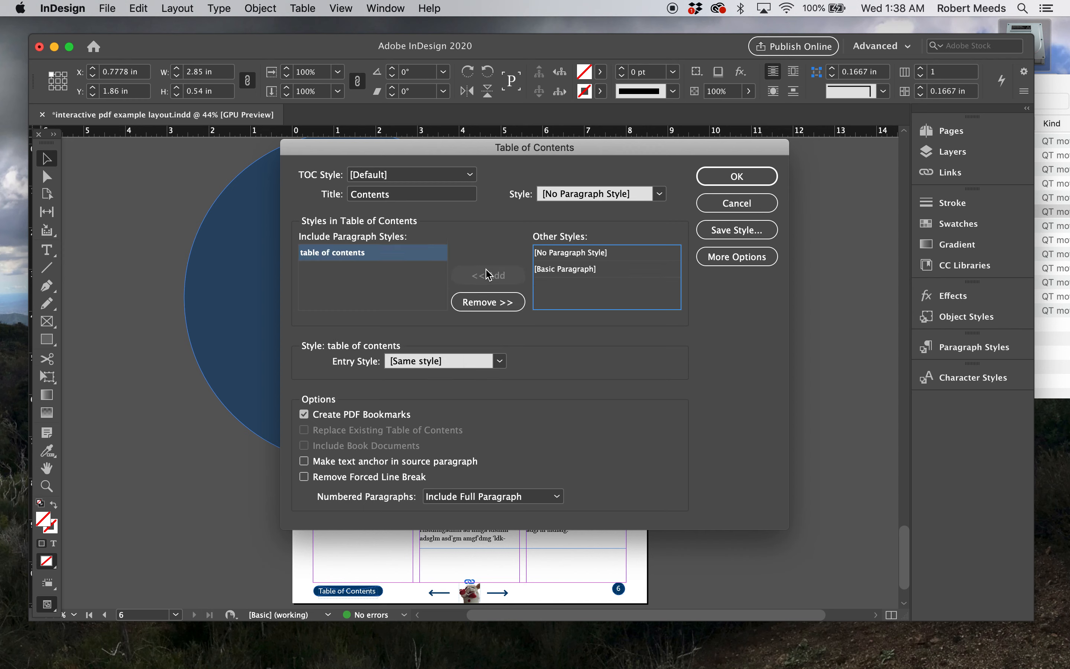
left_click(400, 199)
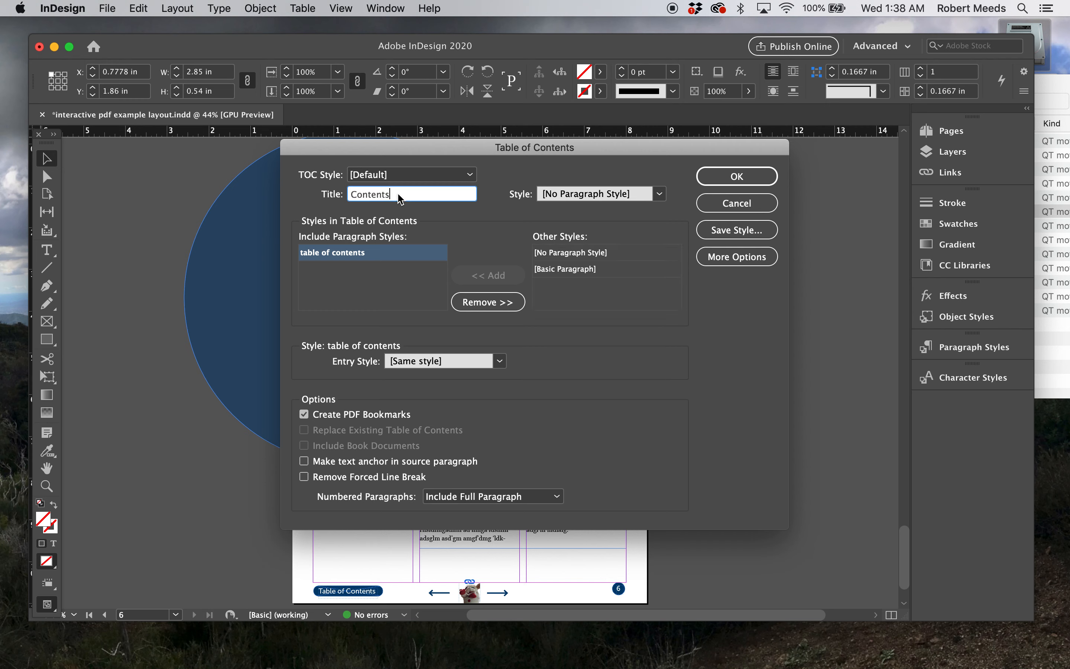
double_click(399, 199)
key("BackSpace")
left_click(753, 173)
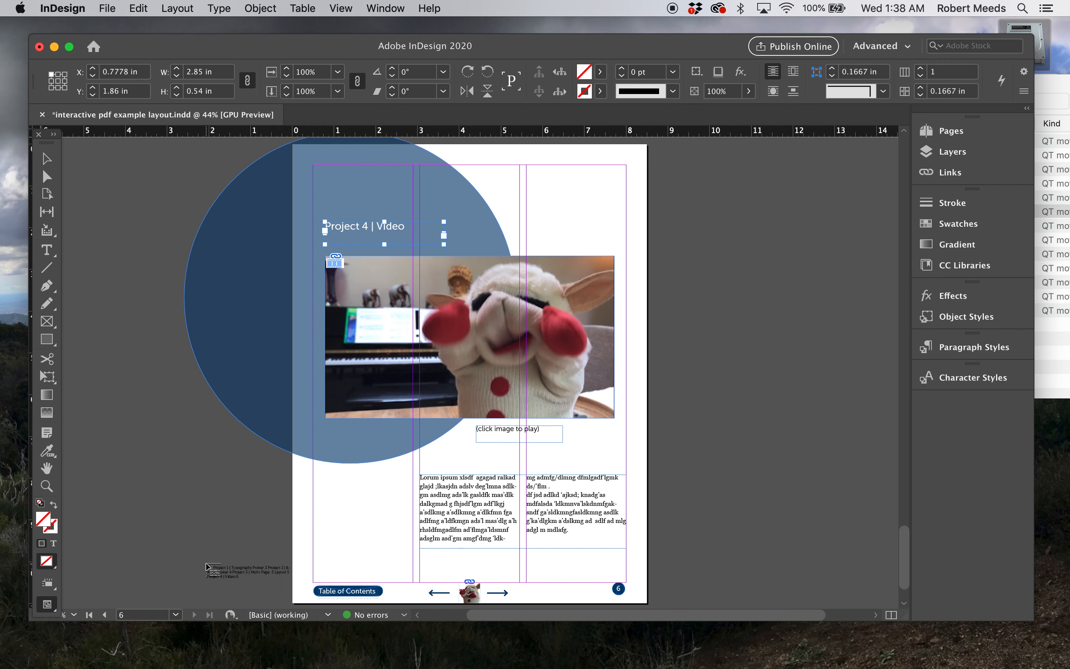
Place the generated table of contents text on page 2, at the page's left edge below the introductory text
left_click(176, 615)
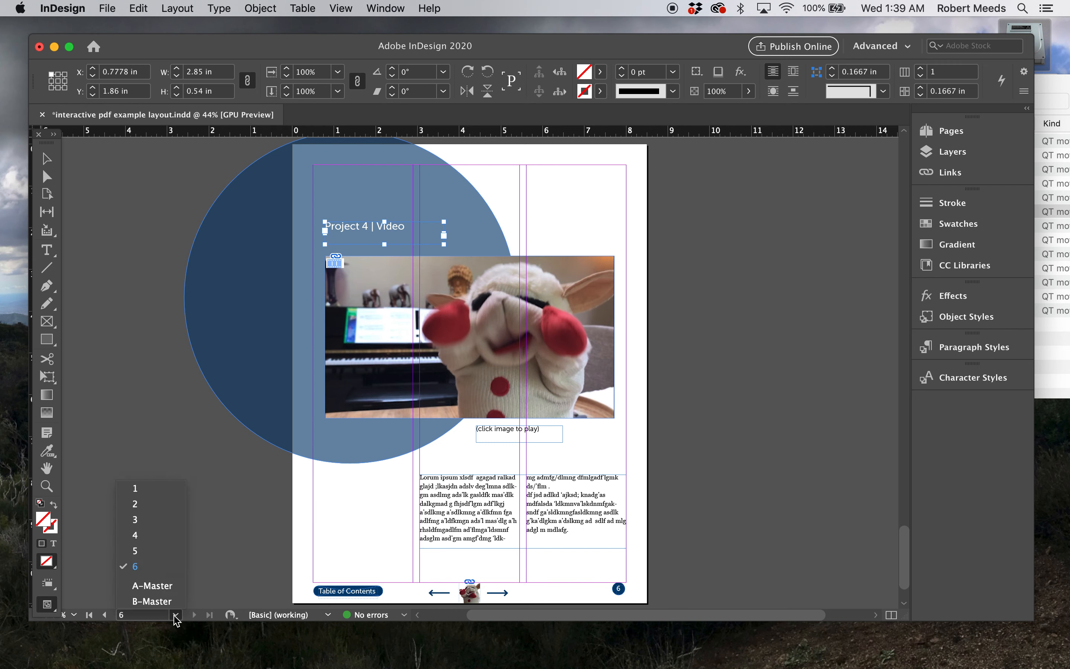
left_click(137, 506)
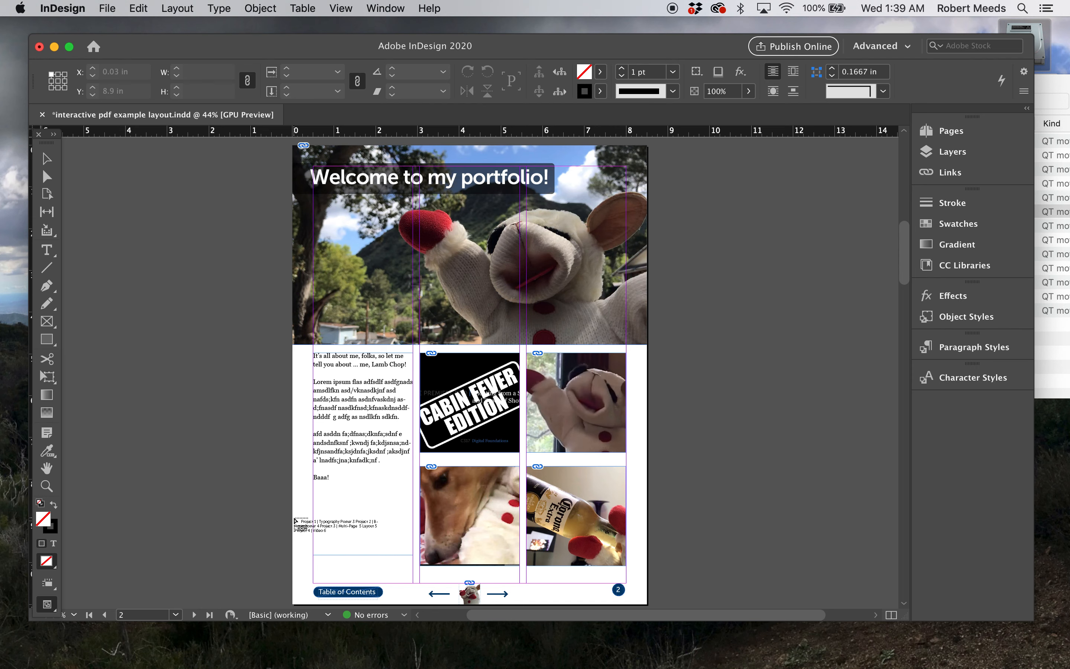
left_click(294, 518)
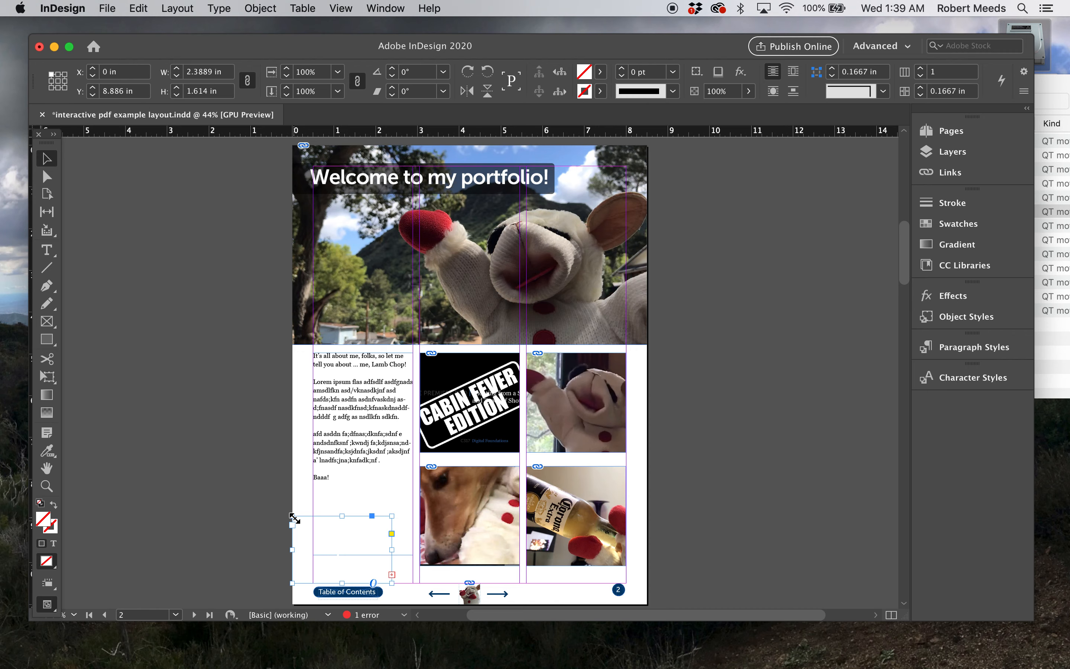
key("super+equal")
key("super+equal")
key("super+equal")
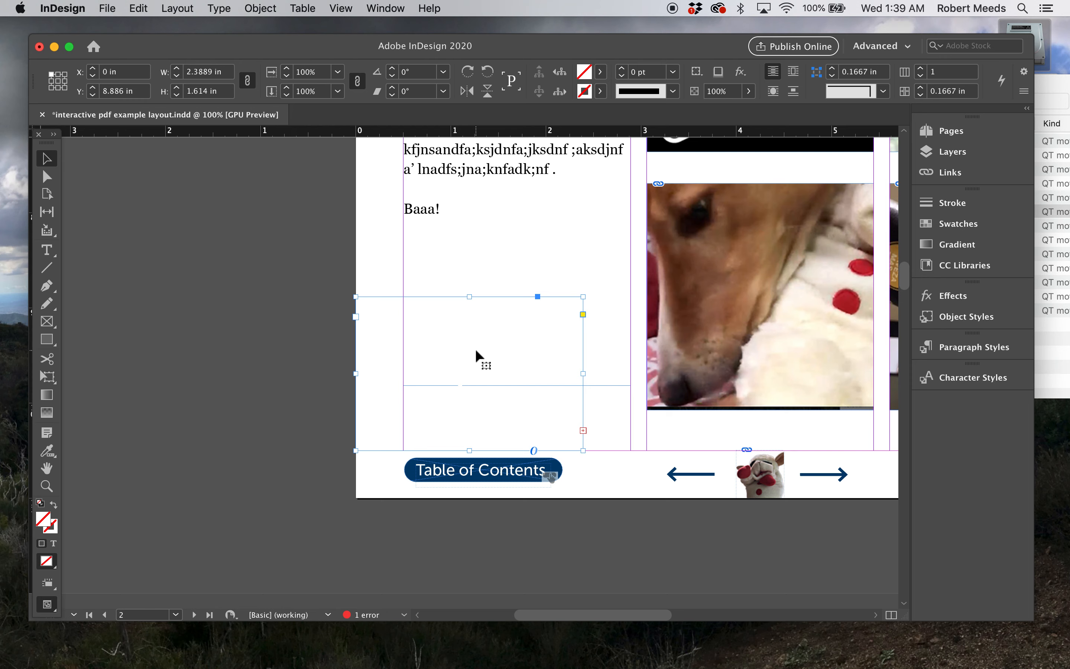
Move the table of contents frame onto the pasteboard left of page 2 and widen it to about 2.95 in
left_click_drag(475, 348, 258, 339)
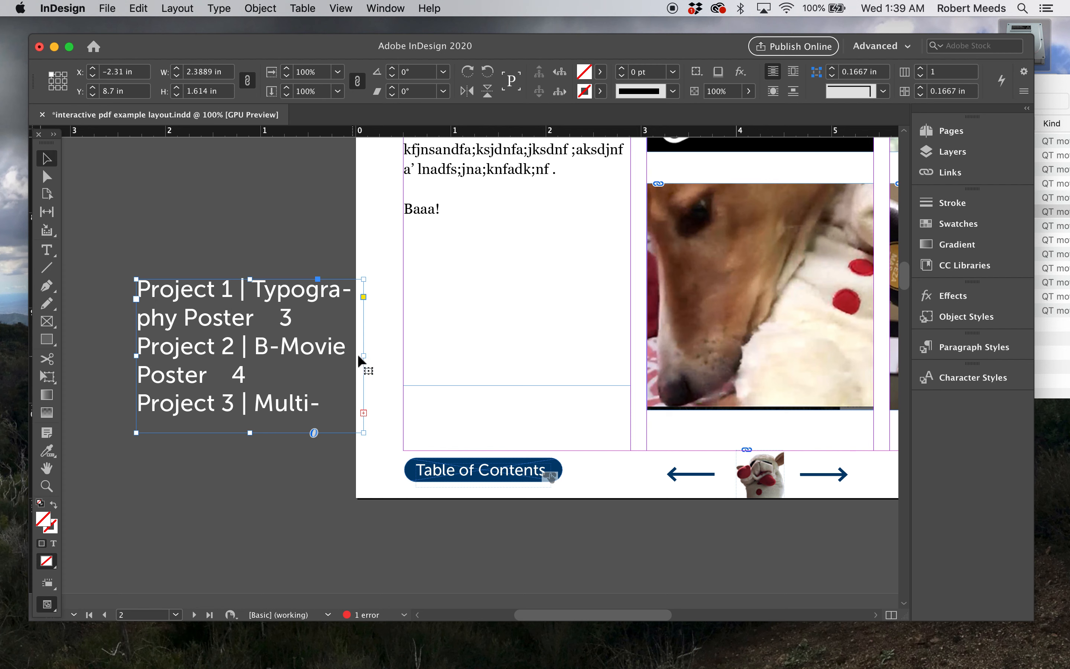
left_click_drag(136, 355, 85, 354)
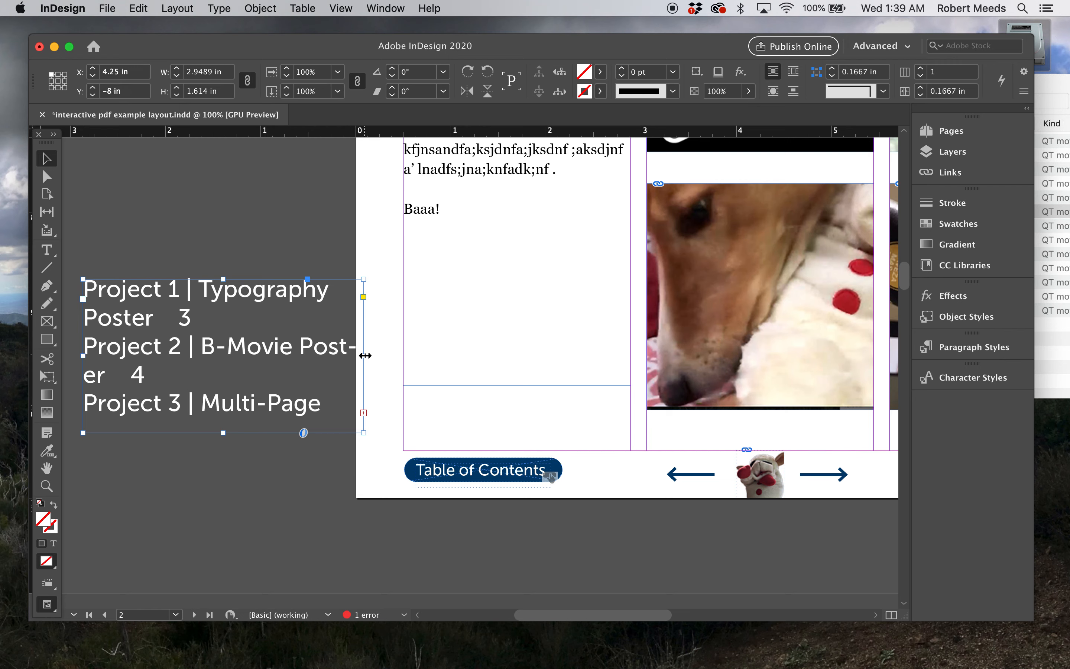
scroll(303, 475, "left", 5)
scroll(303, 475, "up", 2)
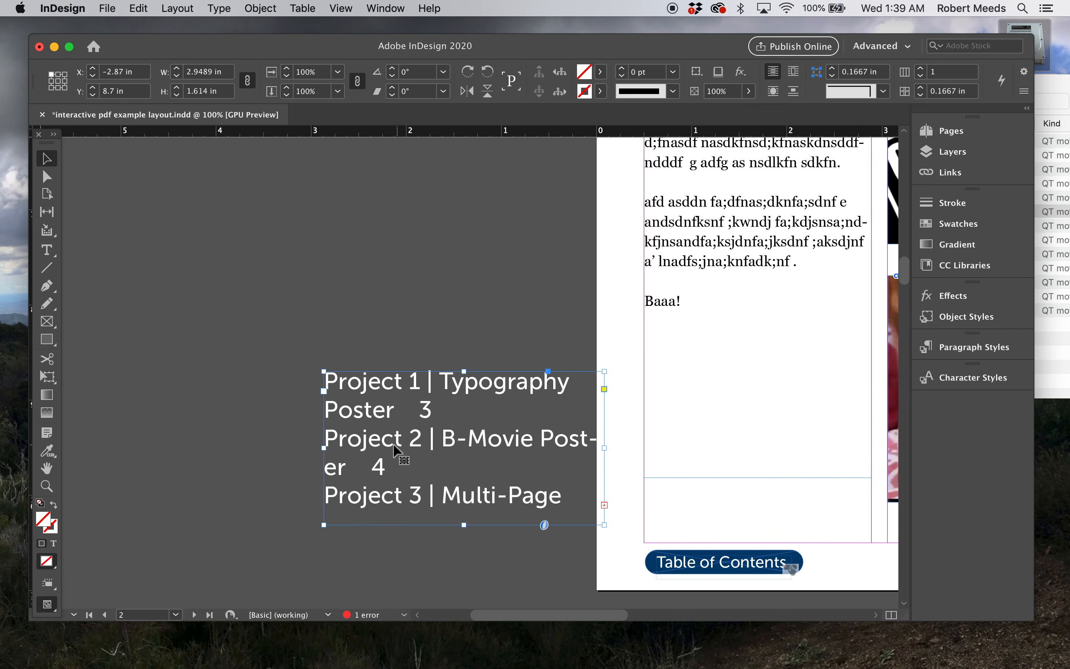
left_click_drag(373, 444, 242, 420)
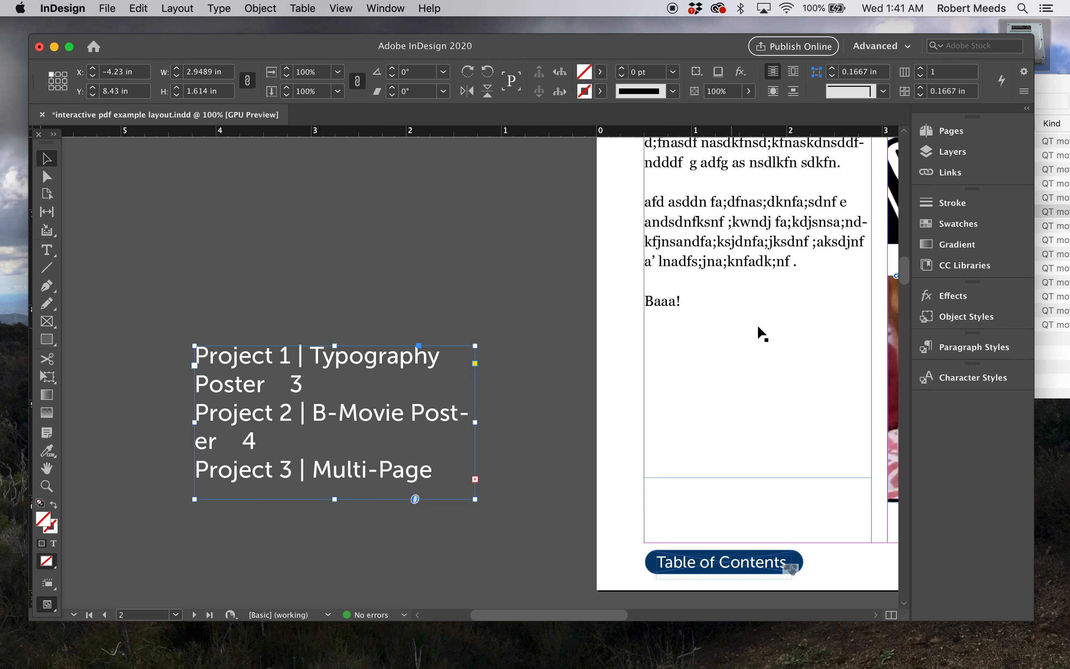
Compare the generated table of contents text on the pasteboard with the project thumbnails and captions on page 2
scroll(788, 328, "right", 5)
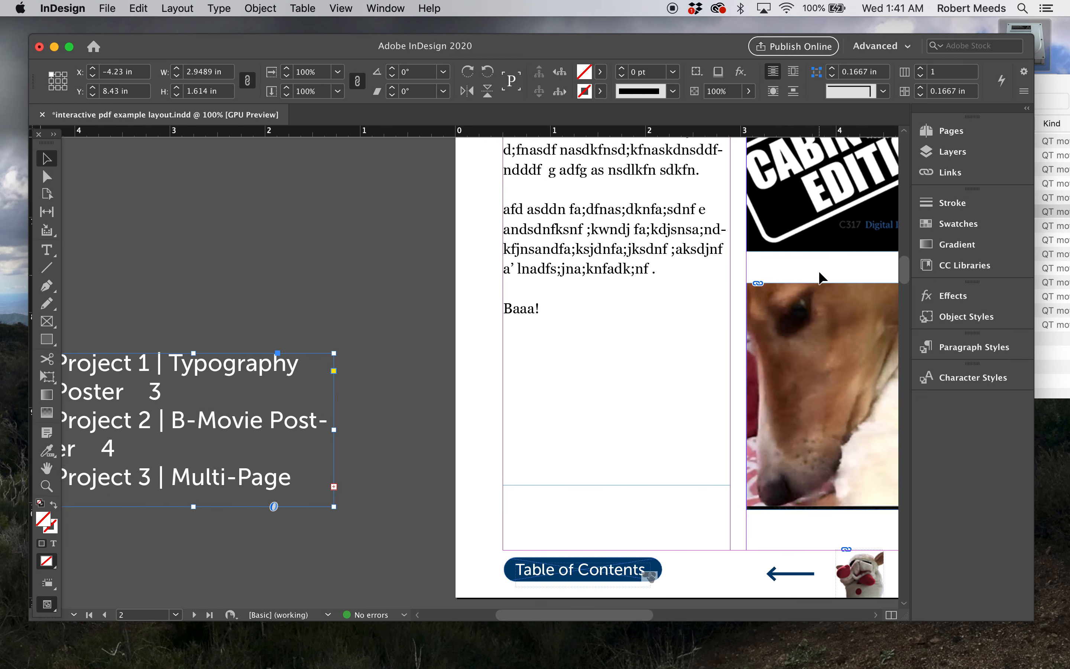
scroll(794, 283, "right", 8)
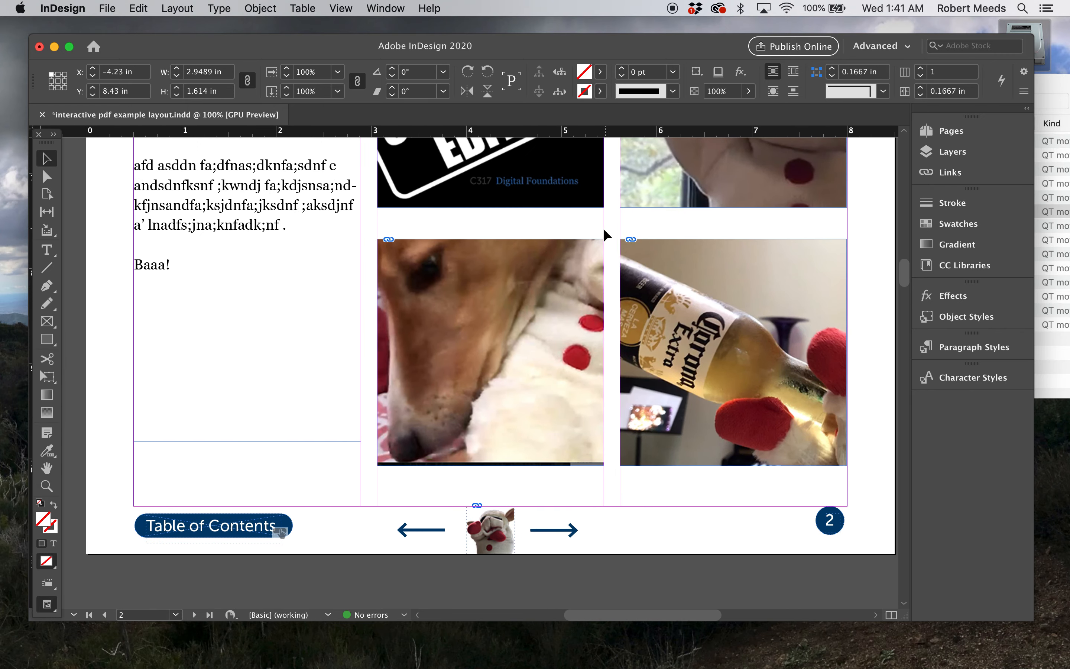
scroll(298, 368, "left", 15)
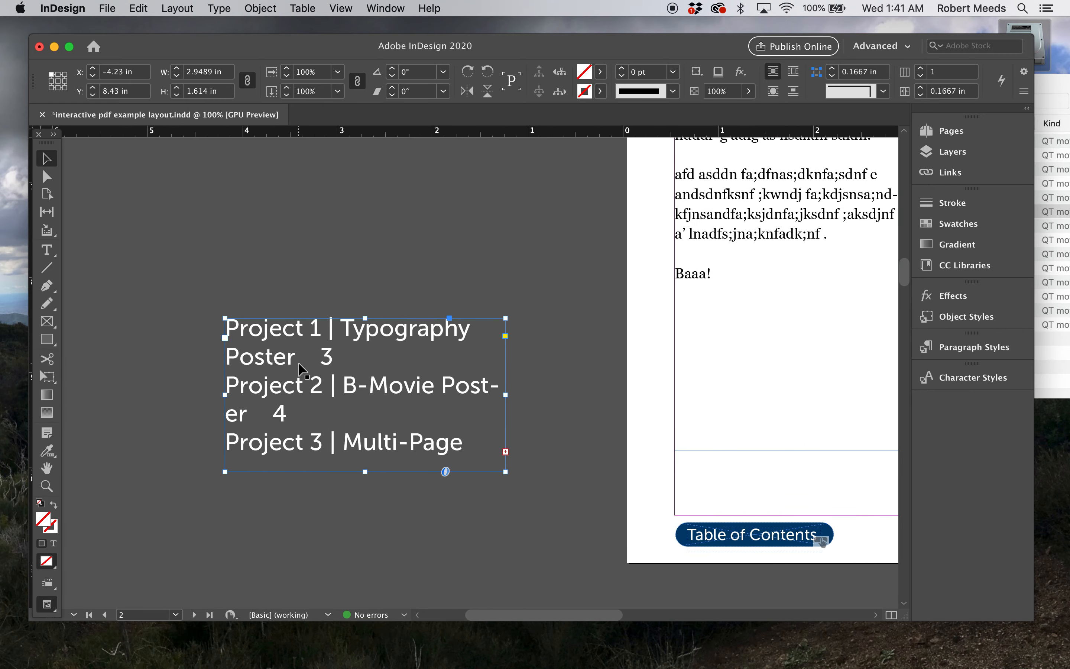
scroll(298, 363, "up", 2)
scroll(297, 362, "right", 5)
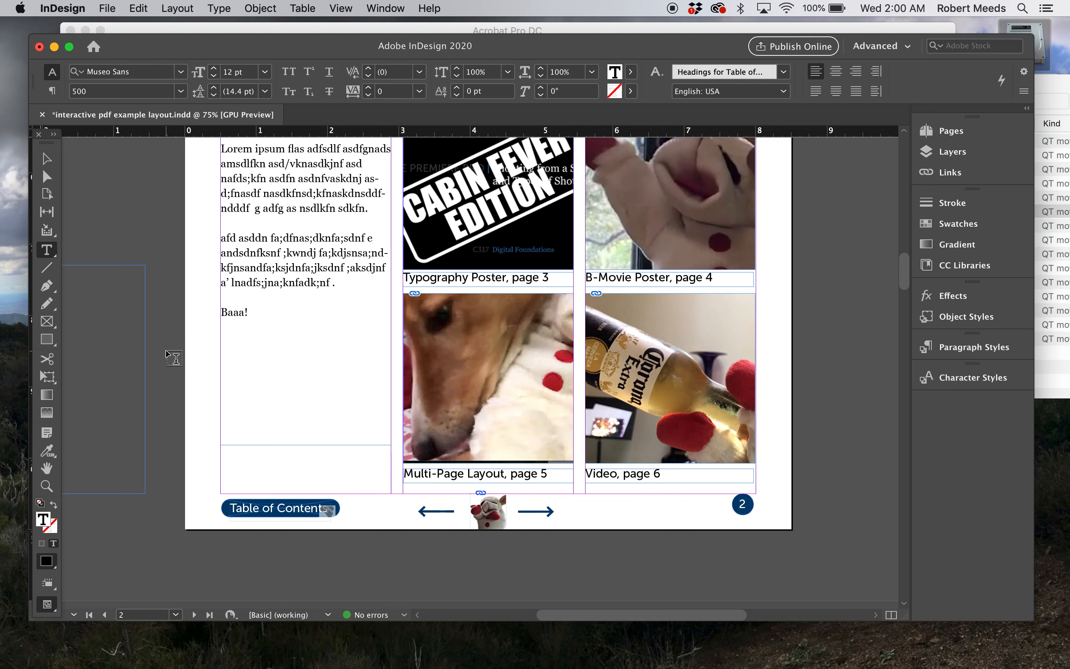
scroll(221, 349, "left", 5)
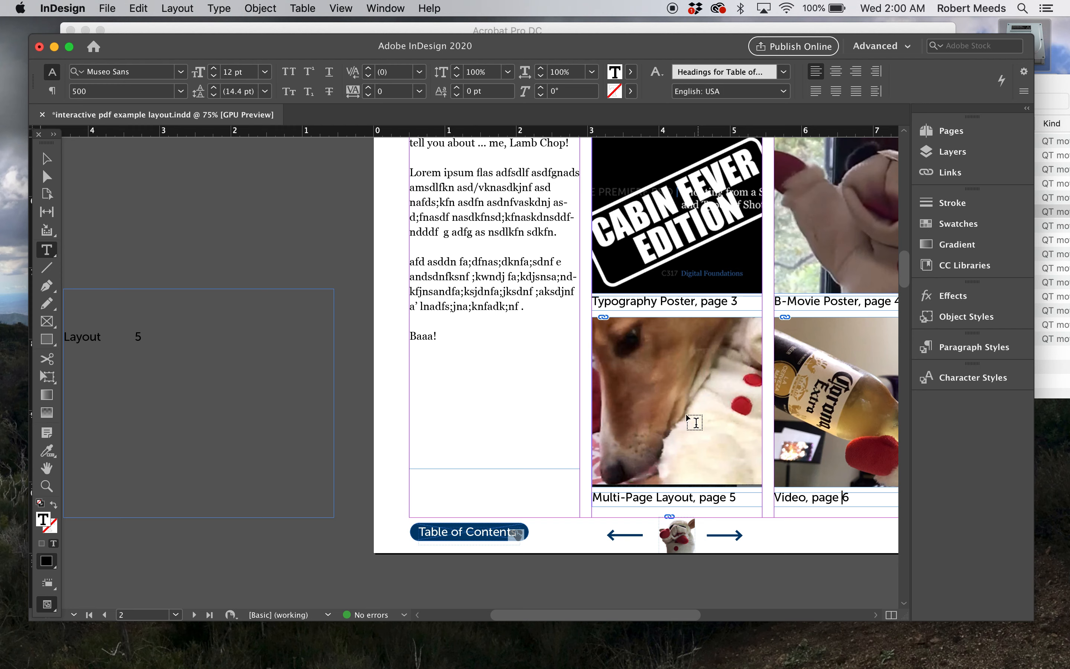
scroll(481, 478, "down", 3)
scroll(481, 478, "right", 3)
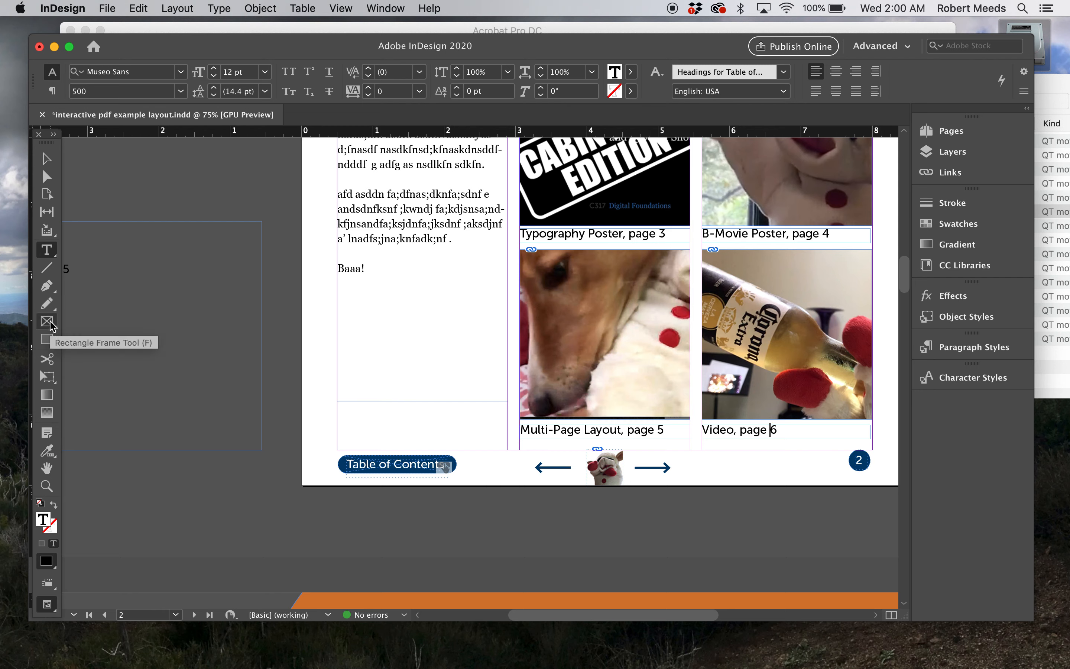
Cover the footer's Table of Contents button on page 2 with a rectangle about 2 by 0.39 in, with no stroke and a [Paper] fill
left_click(46, 339)
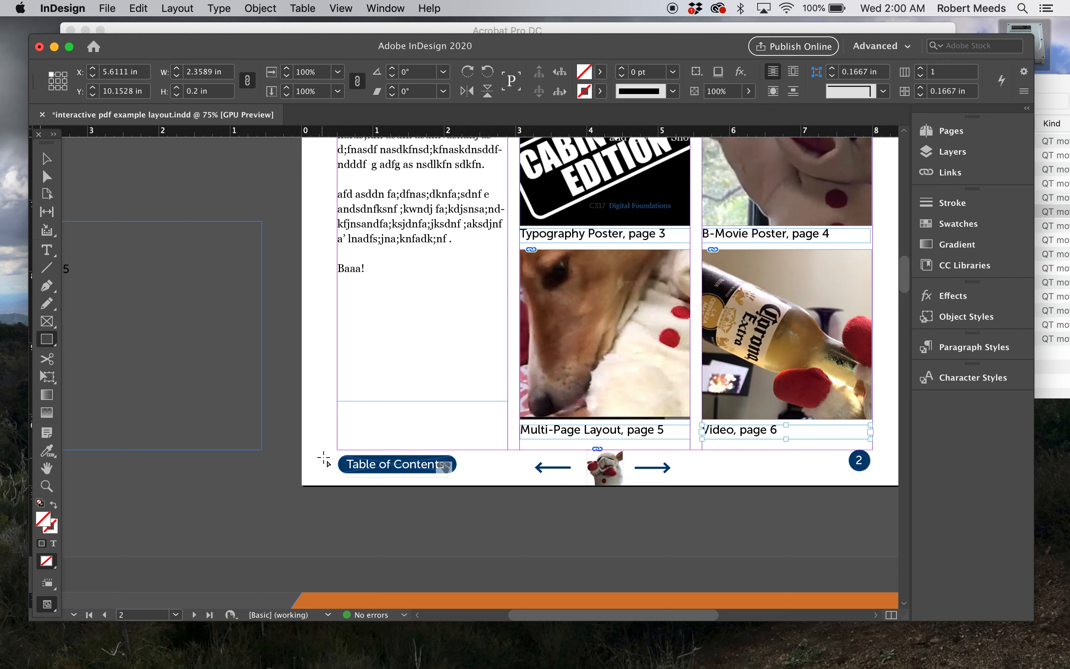
mouse_move(329, 452)
left_mouse_down()
mouse_move(480, 481)
mouse_move(472, 478)
left_mouse_up()
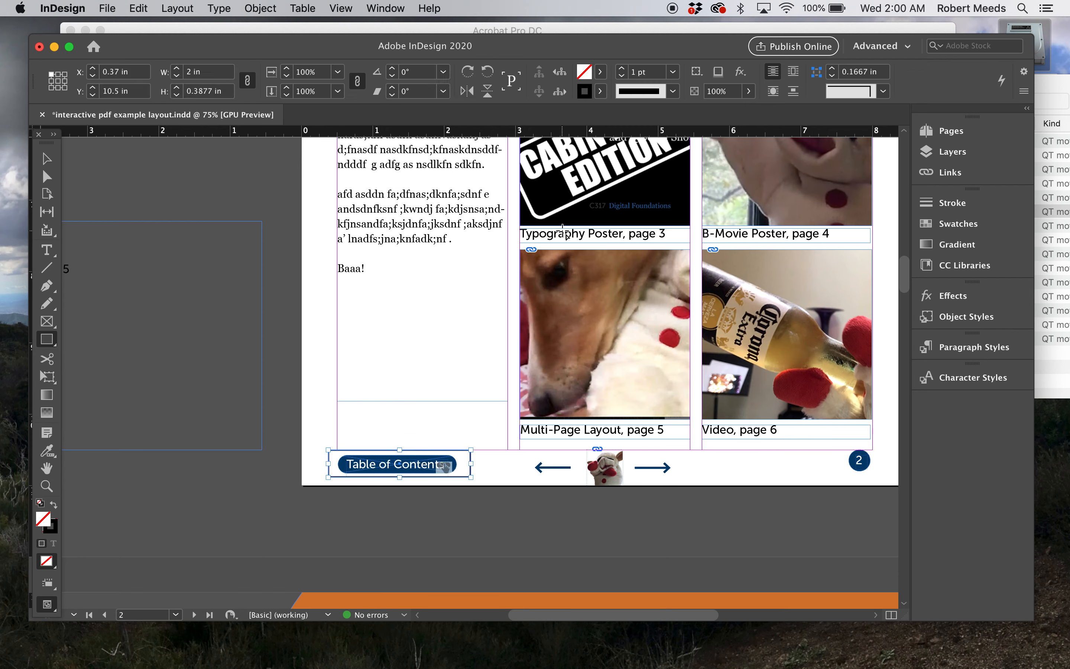
left_click(602, 91)
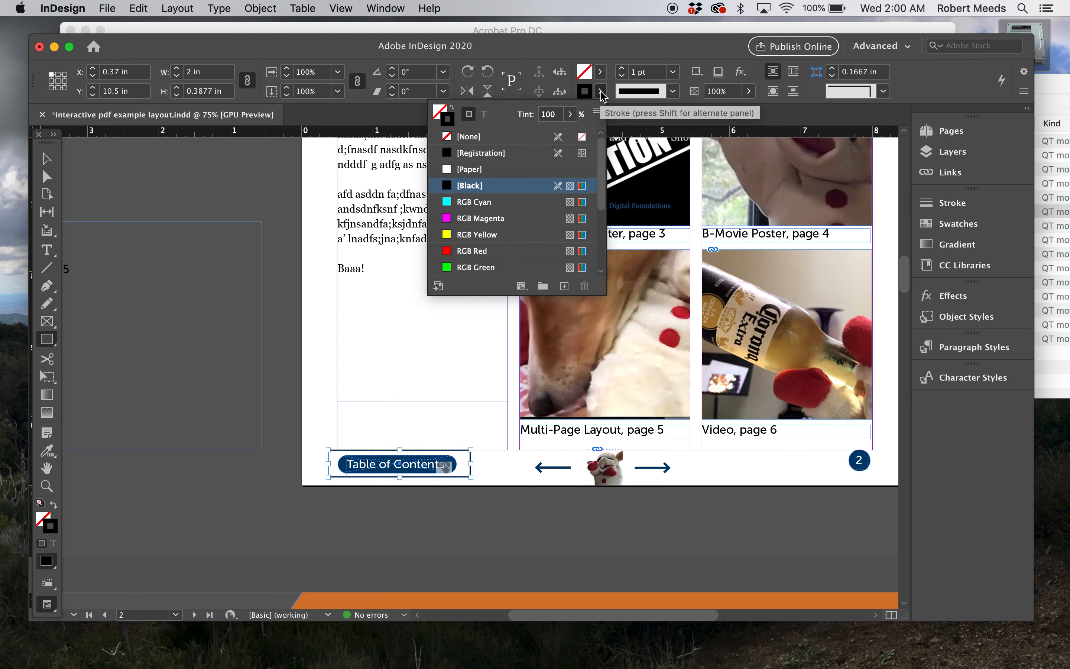
left_click(454, 140)
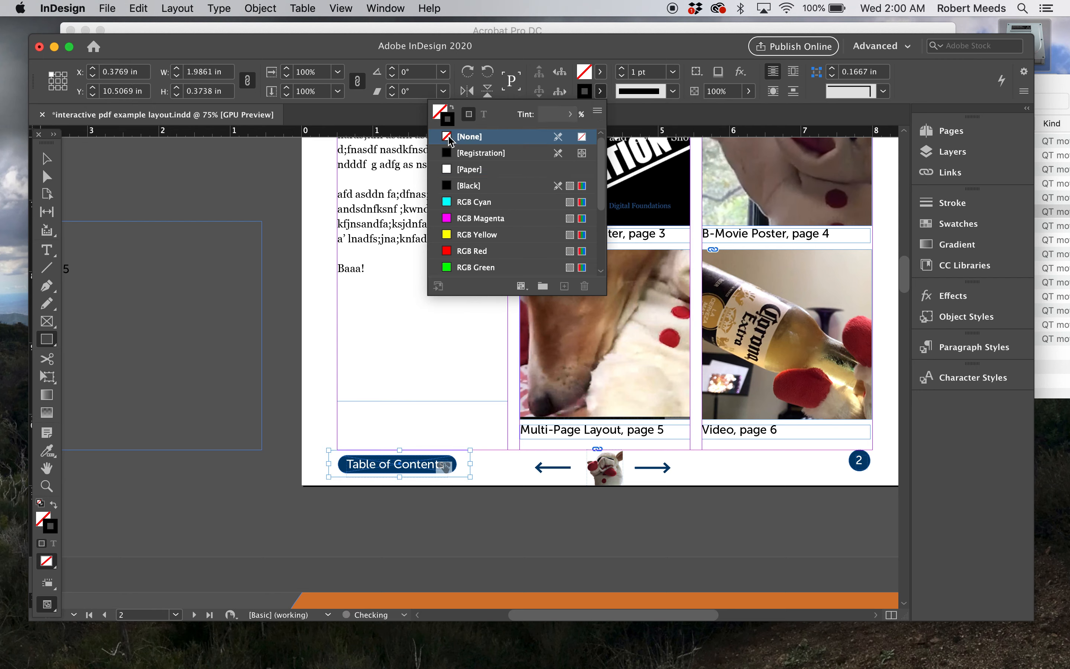
left_click(602, 72)
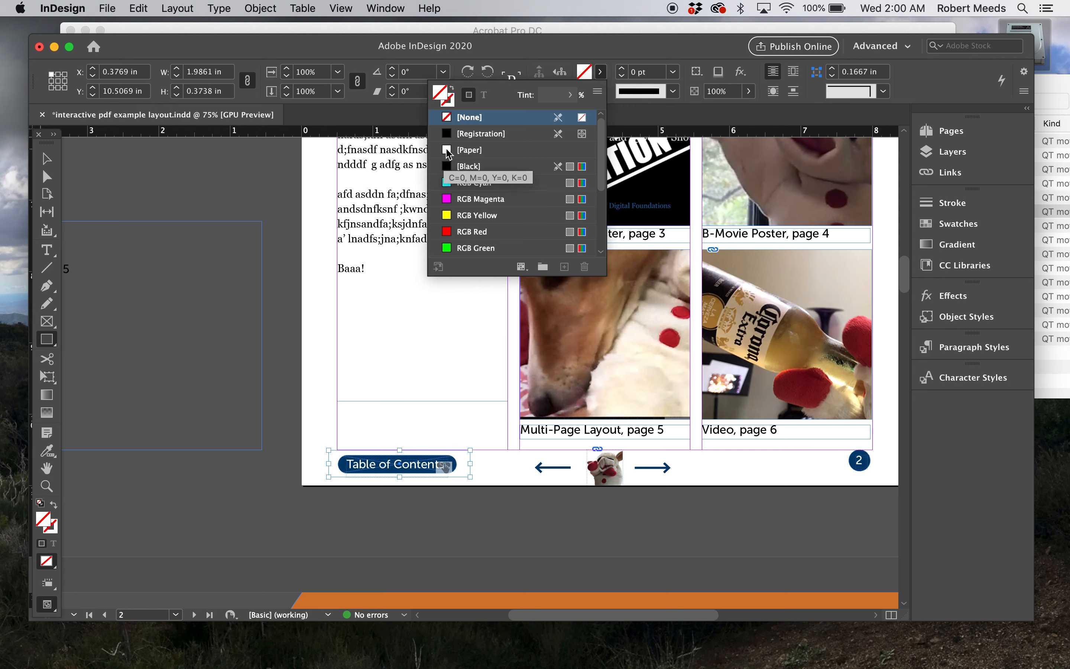
left_click(449, 151)
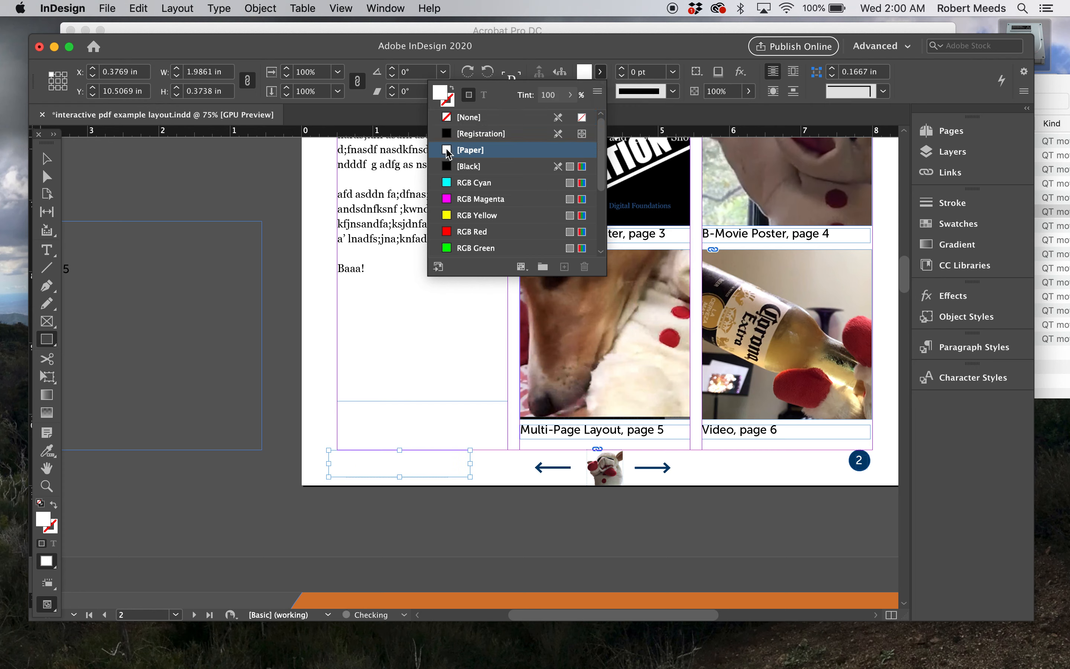
left_click(488, 506)
left_click(591, 349)
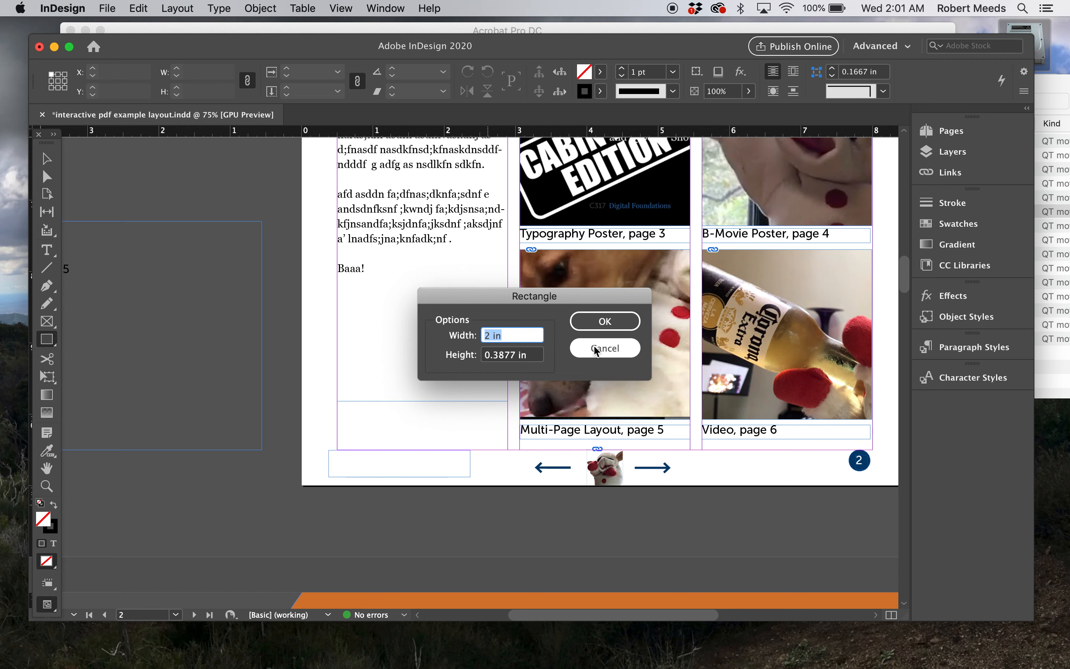
Fit page 2 in the window and save the document under its current name
scroll(659, 521, "up", 2)
scroll(658, 521, "right", 5)
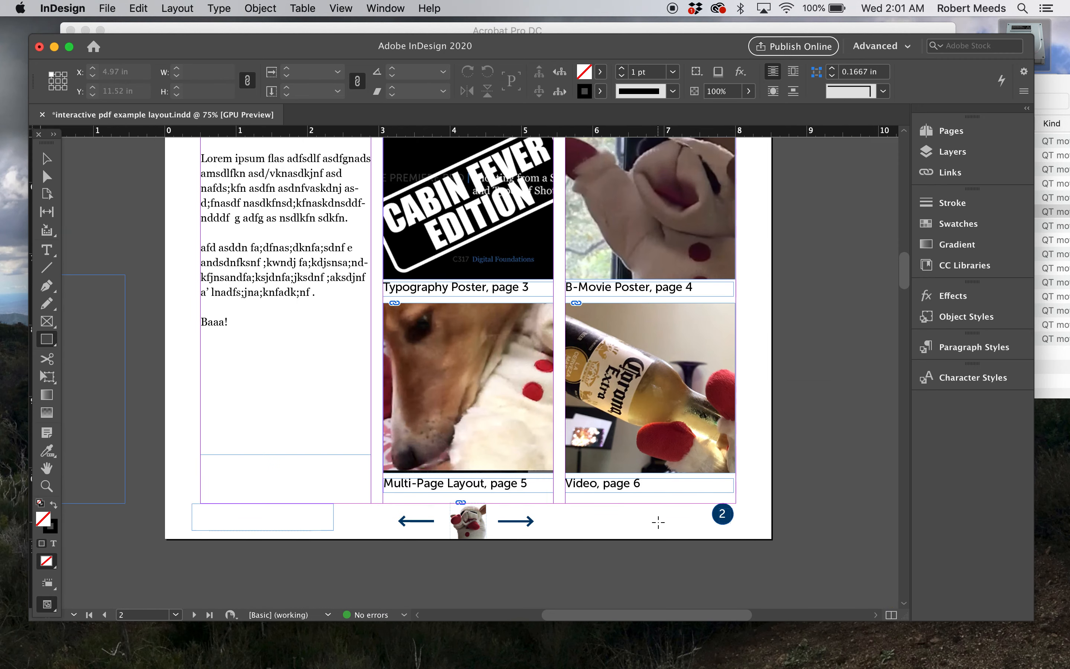
key("super+0")
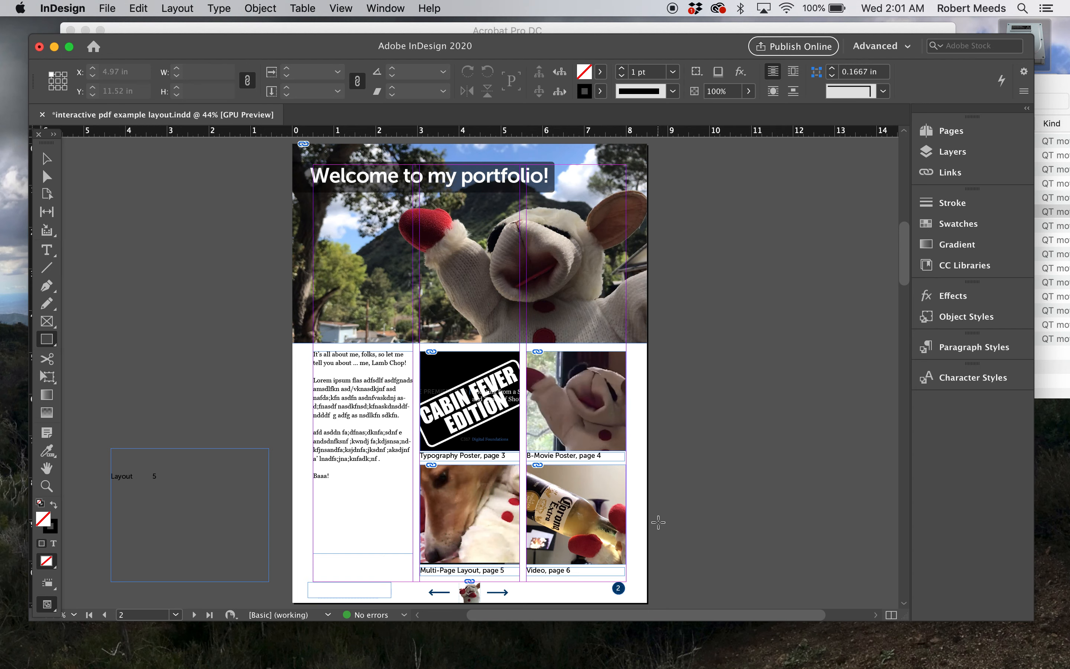
left_click(107, 8)
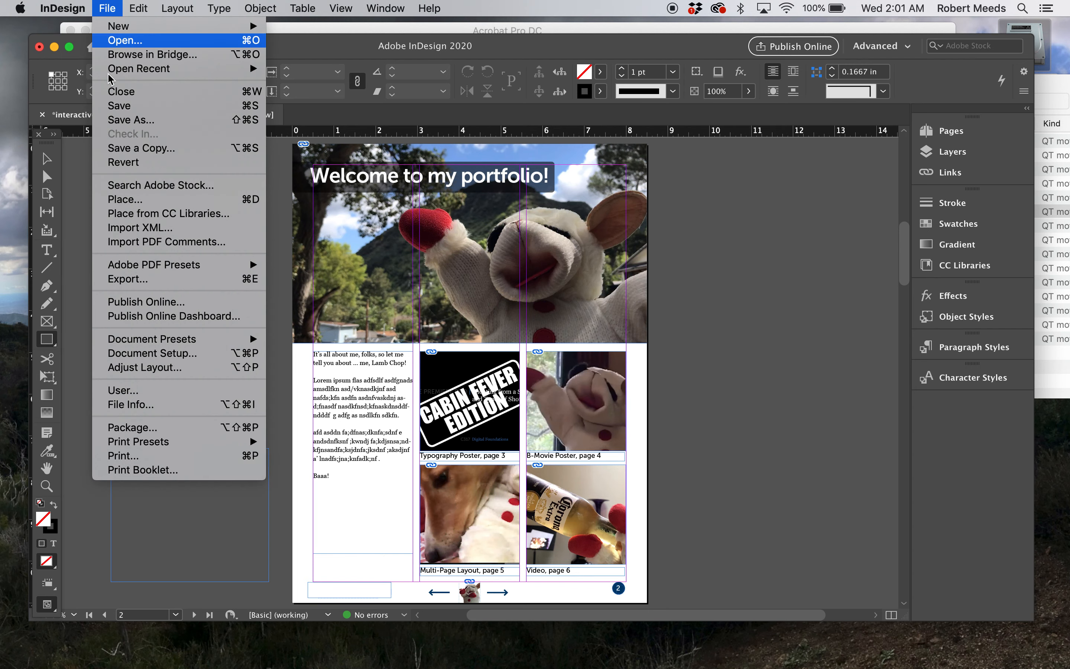
left_click(116, 110)
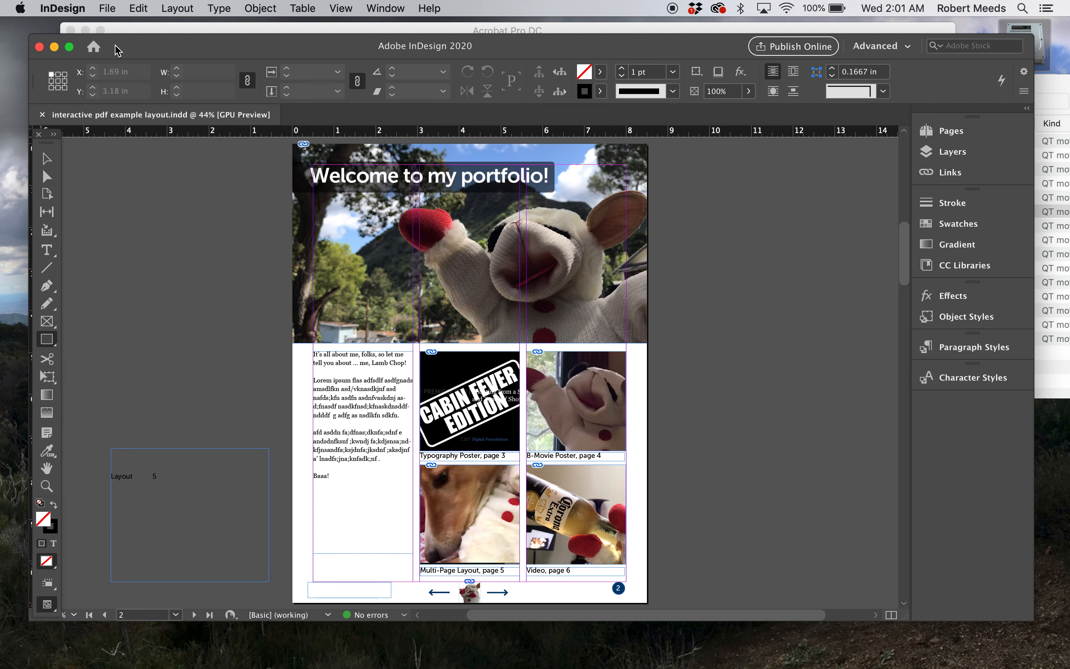
Export all pages to the Desktop as Adobe PDF (Interactive), replacing the existing interactive pdf example layout.pdf
left_click(106, 9)
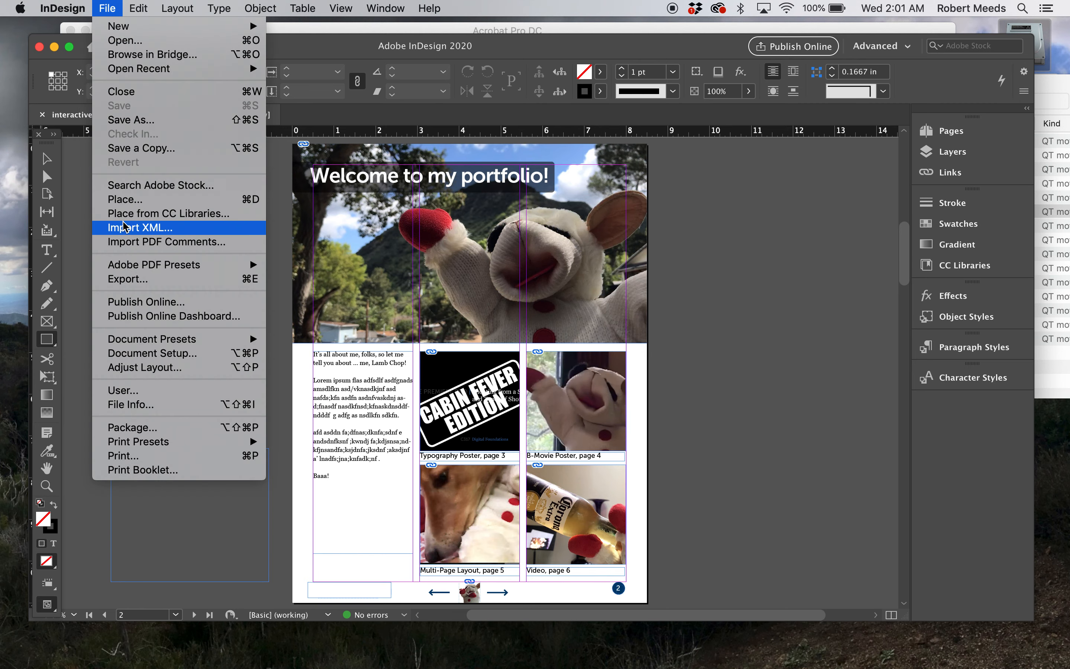
left_click(126, 279)
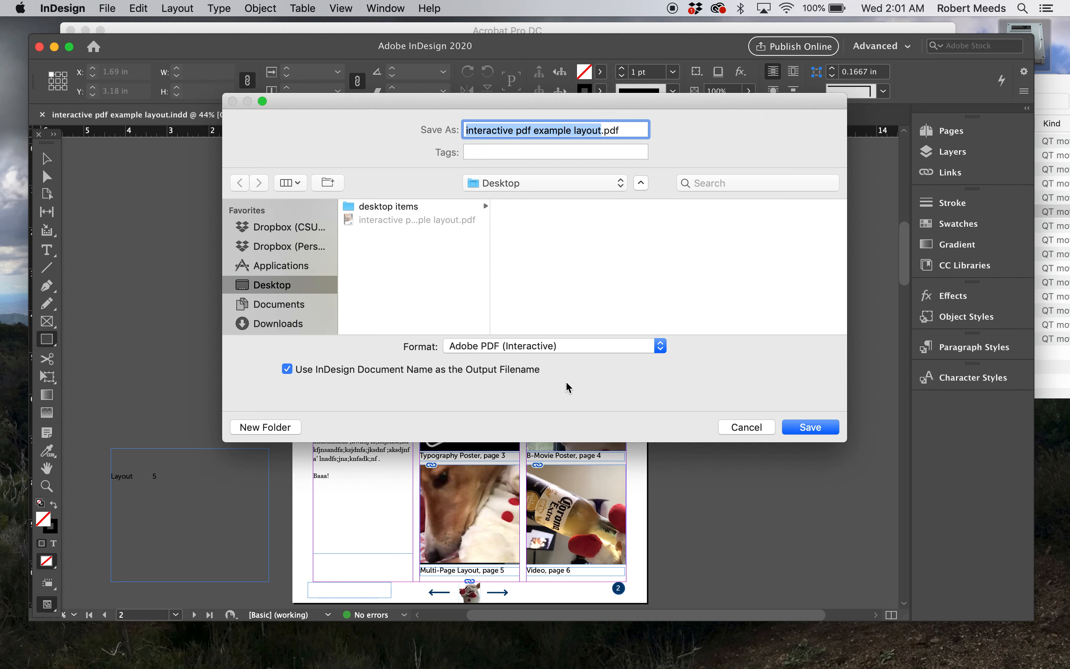
left_click(824, 428)
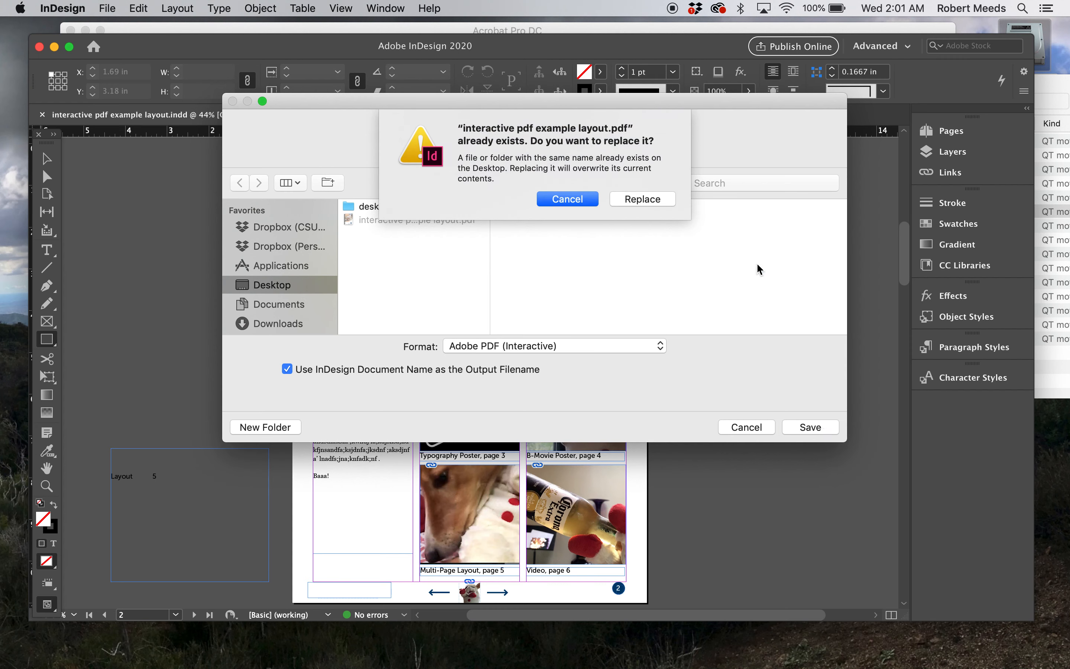
left_click(642, 200)
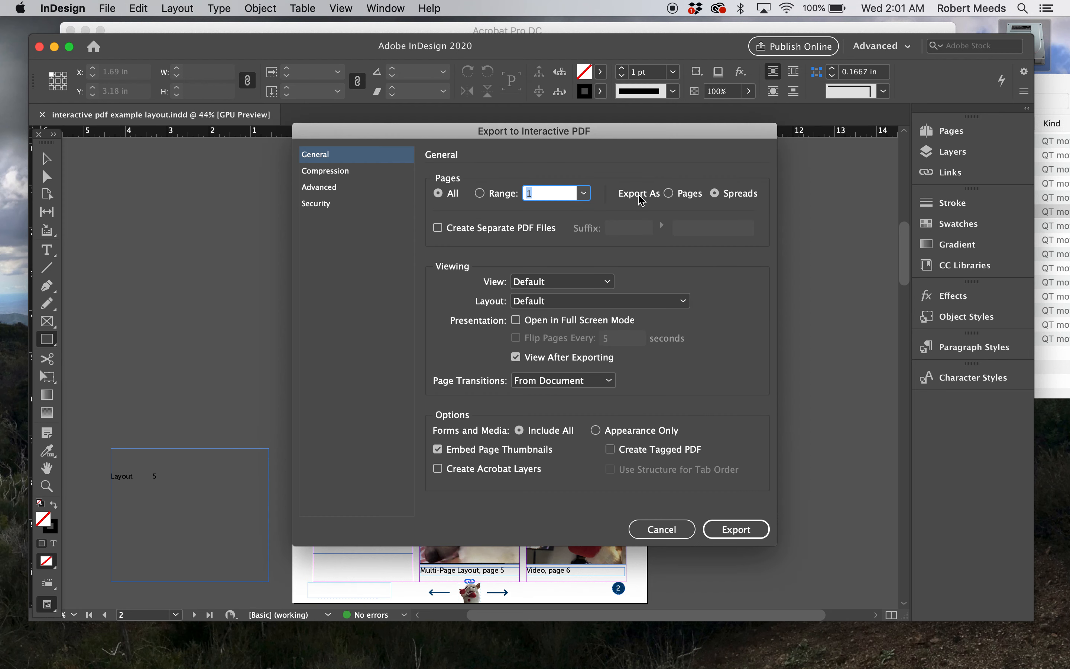
left_click(738, 531)
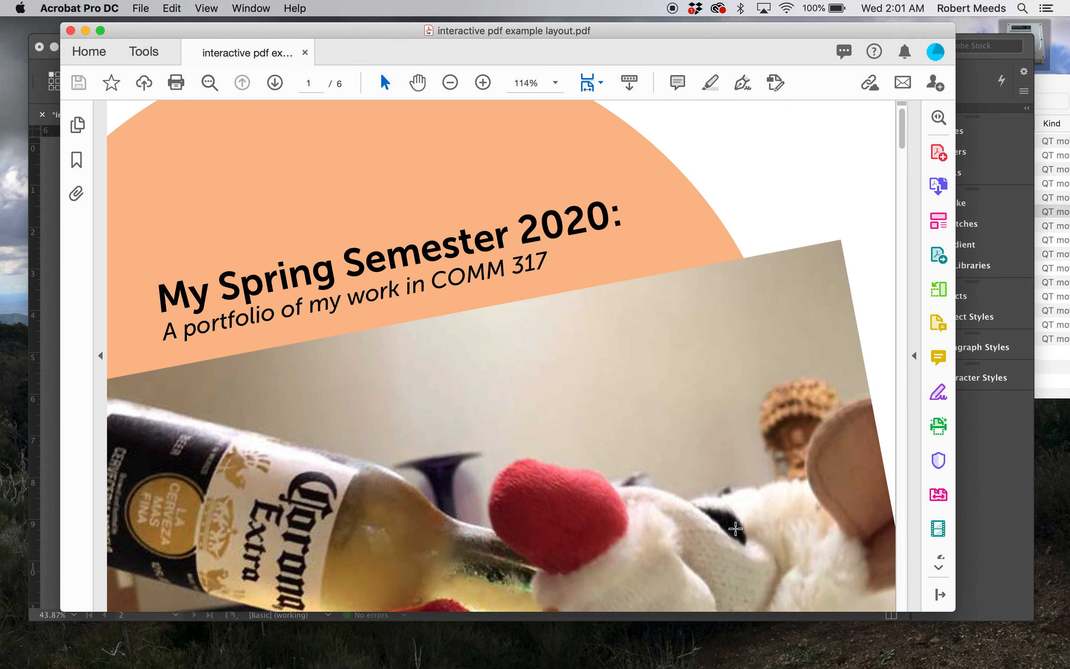
Fit the exported PDF's page in the Acrobat window and test page 2's Typography Poster caption link and page 3's back arrow
key("super+0")
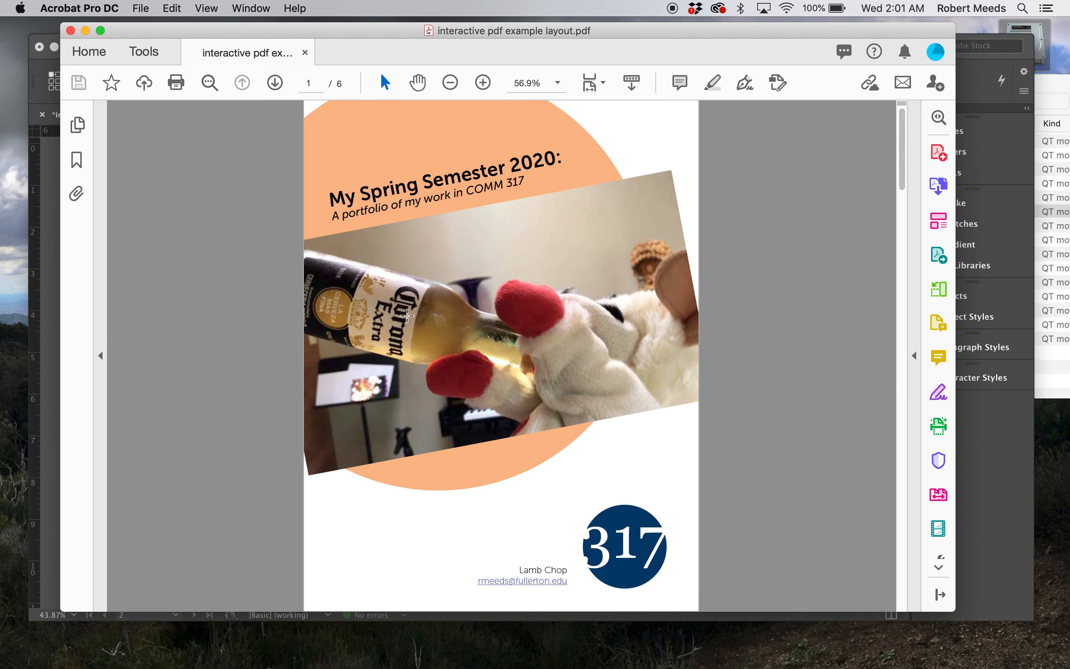
left_click(275, 83)
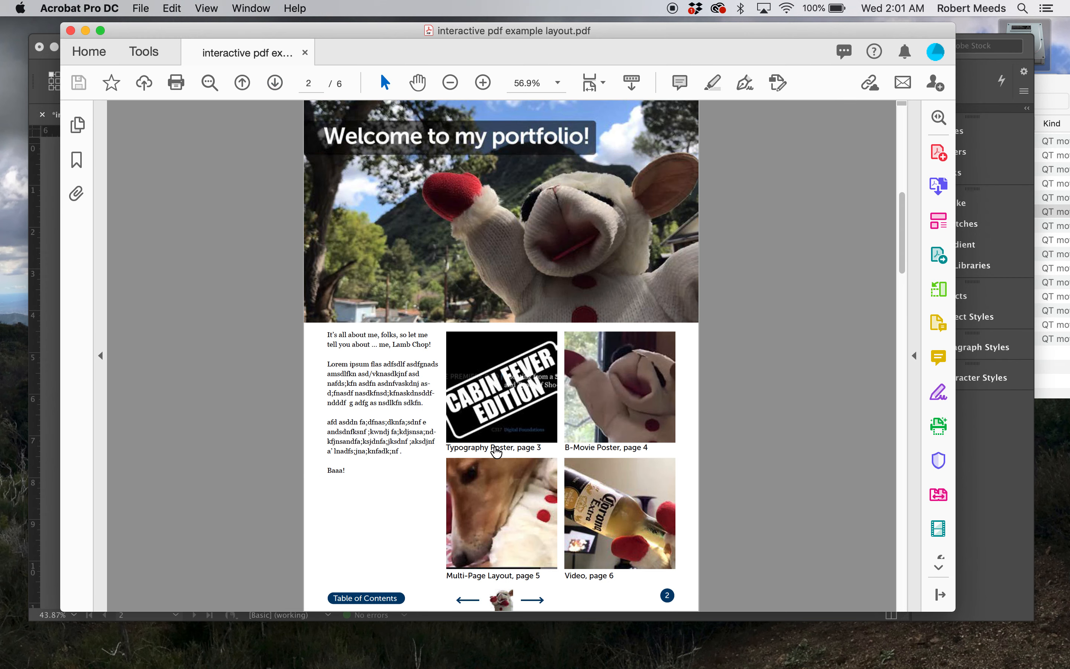
left_click(496, 451)
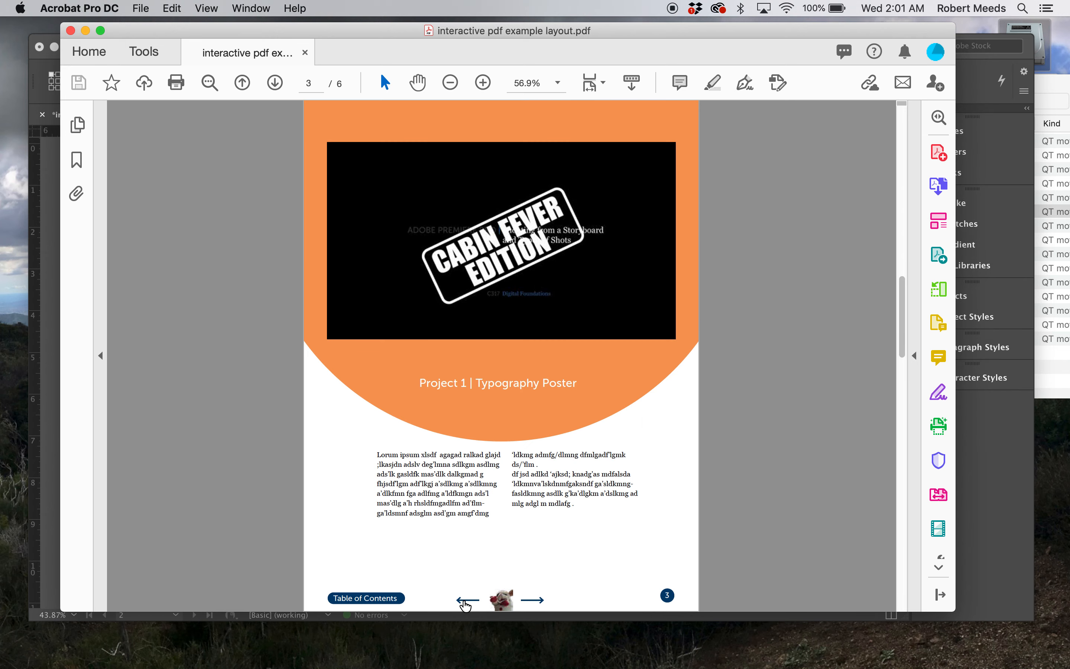
left_click(466, 603)
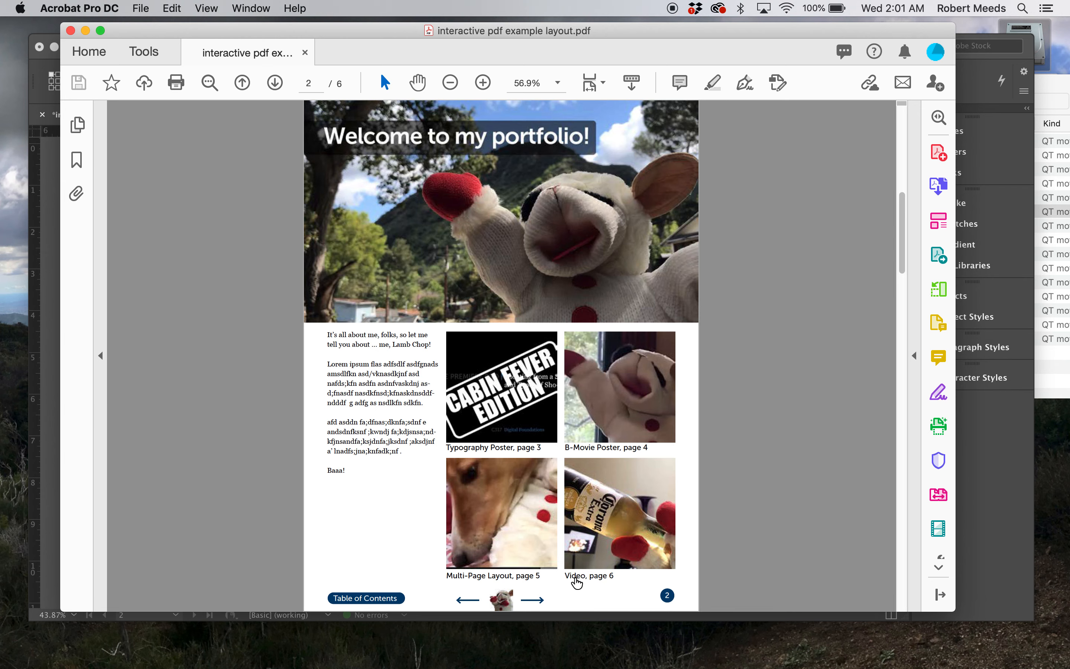
Test the Video and Multi-Page Layout caption links, returning through the Table of Contents button each time, and test page 2's back arrow
left_click(578, 577)
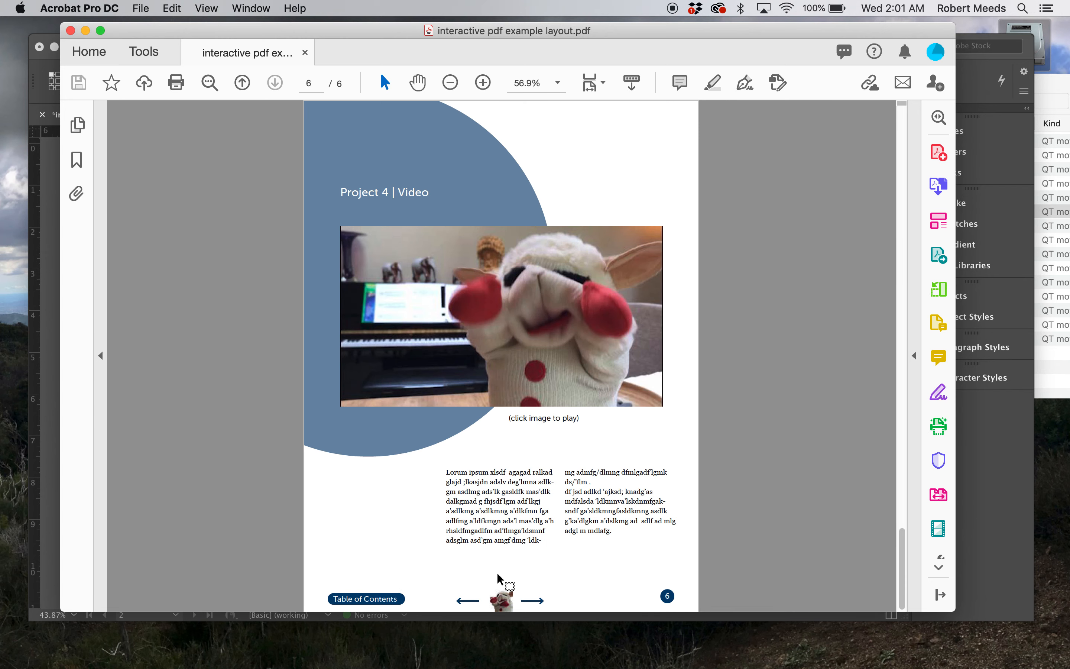
left_click(356, 599)
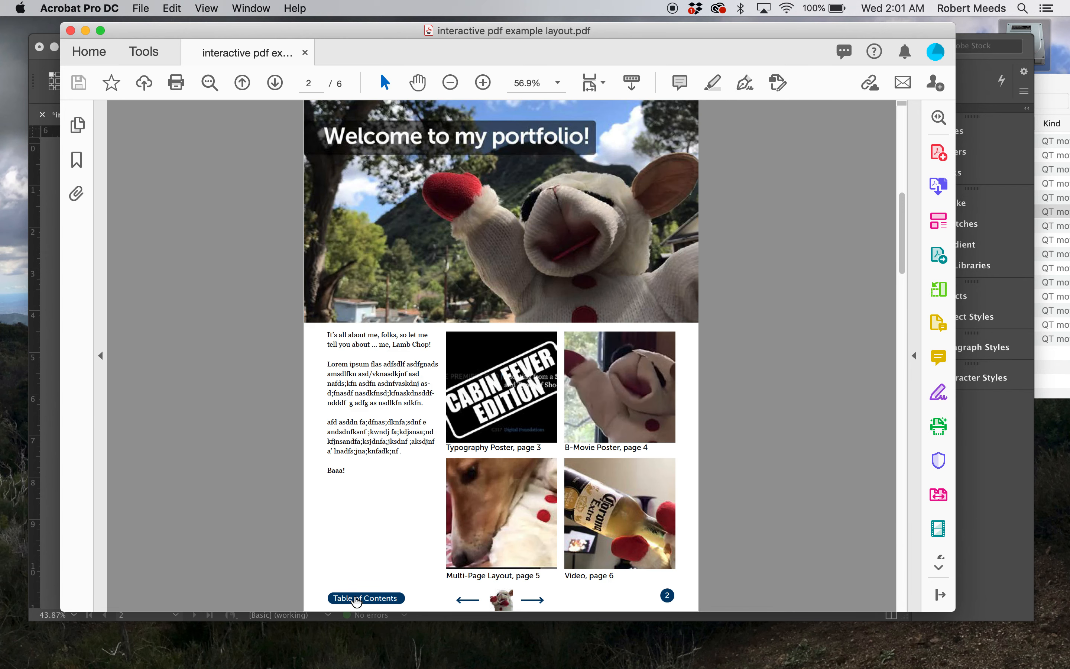
left_click(465, 577)
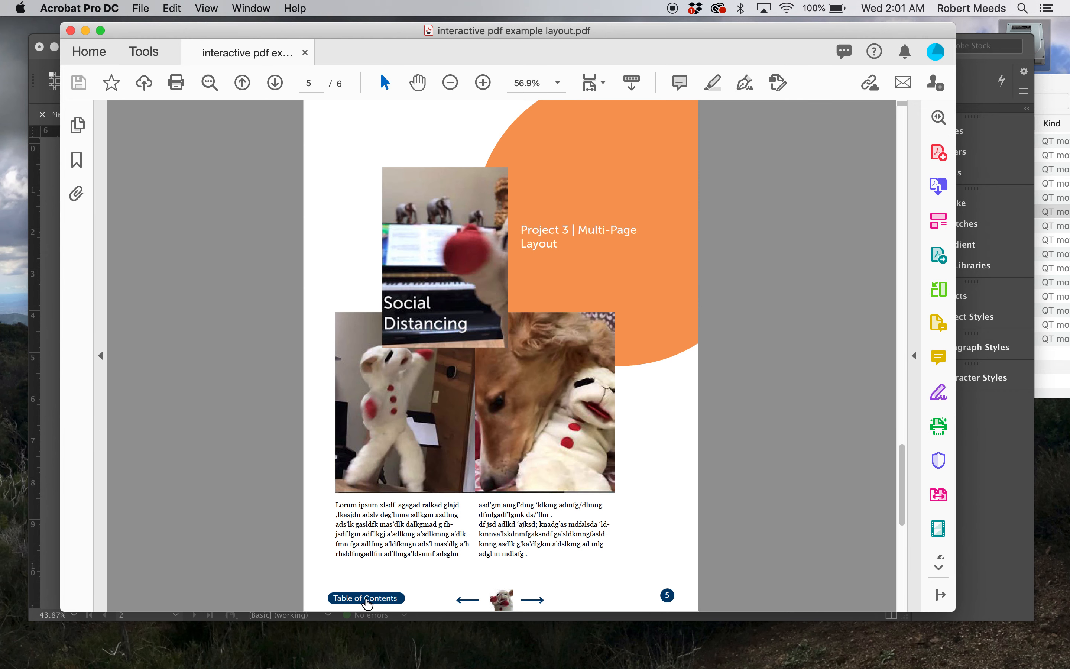
left_click(365, 599)
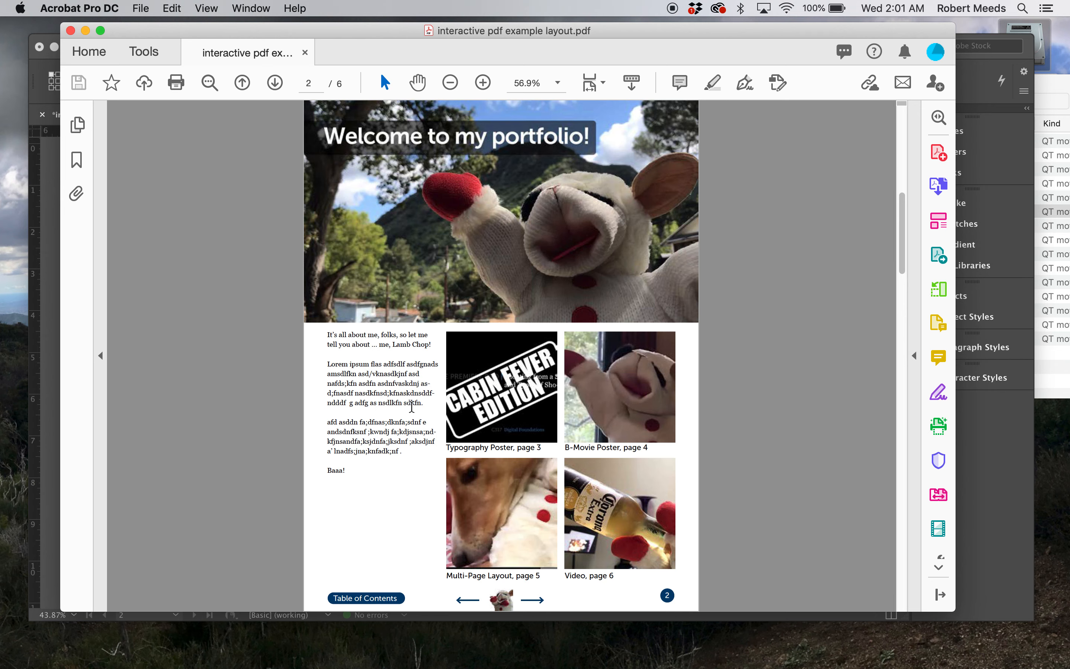
left_click(464, 599)
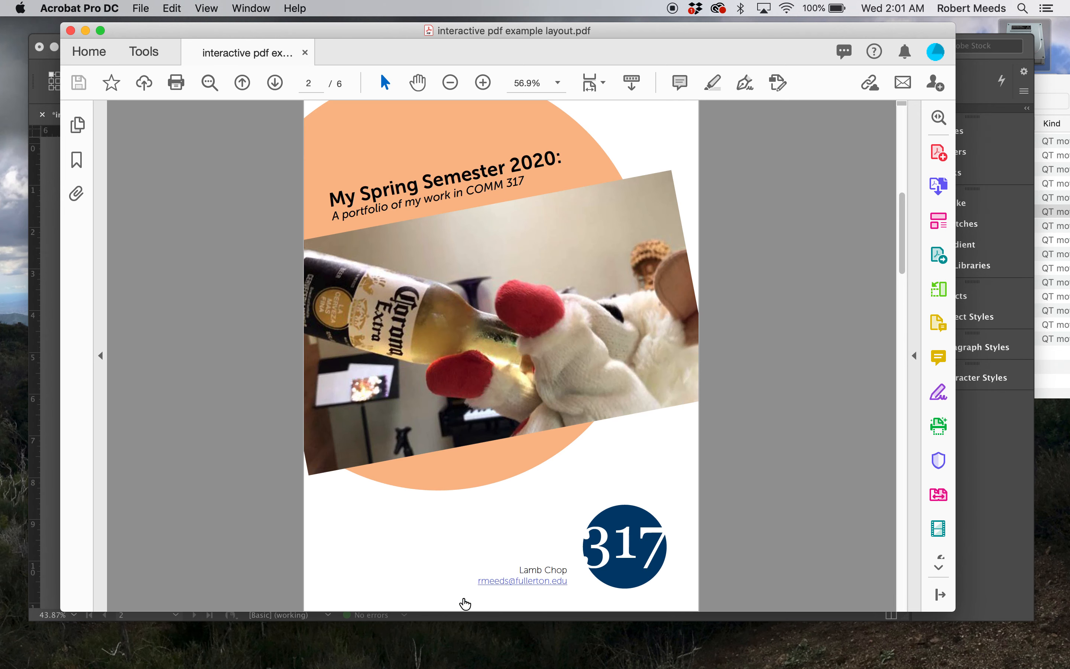